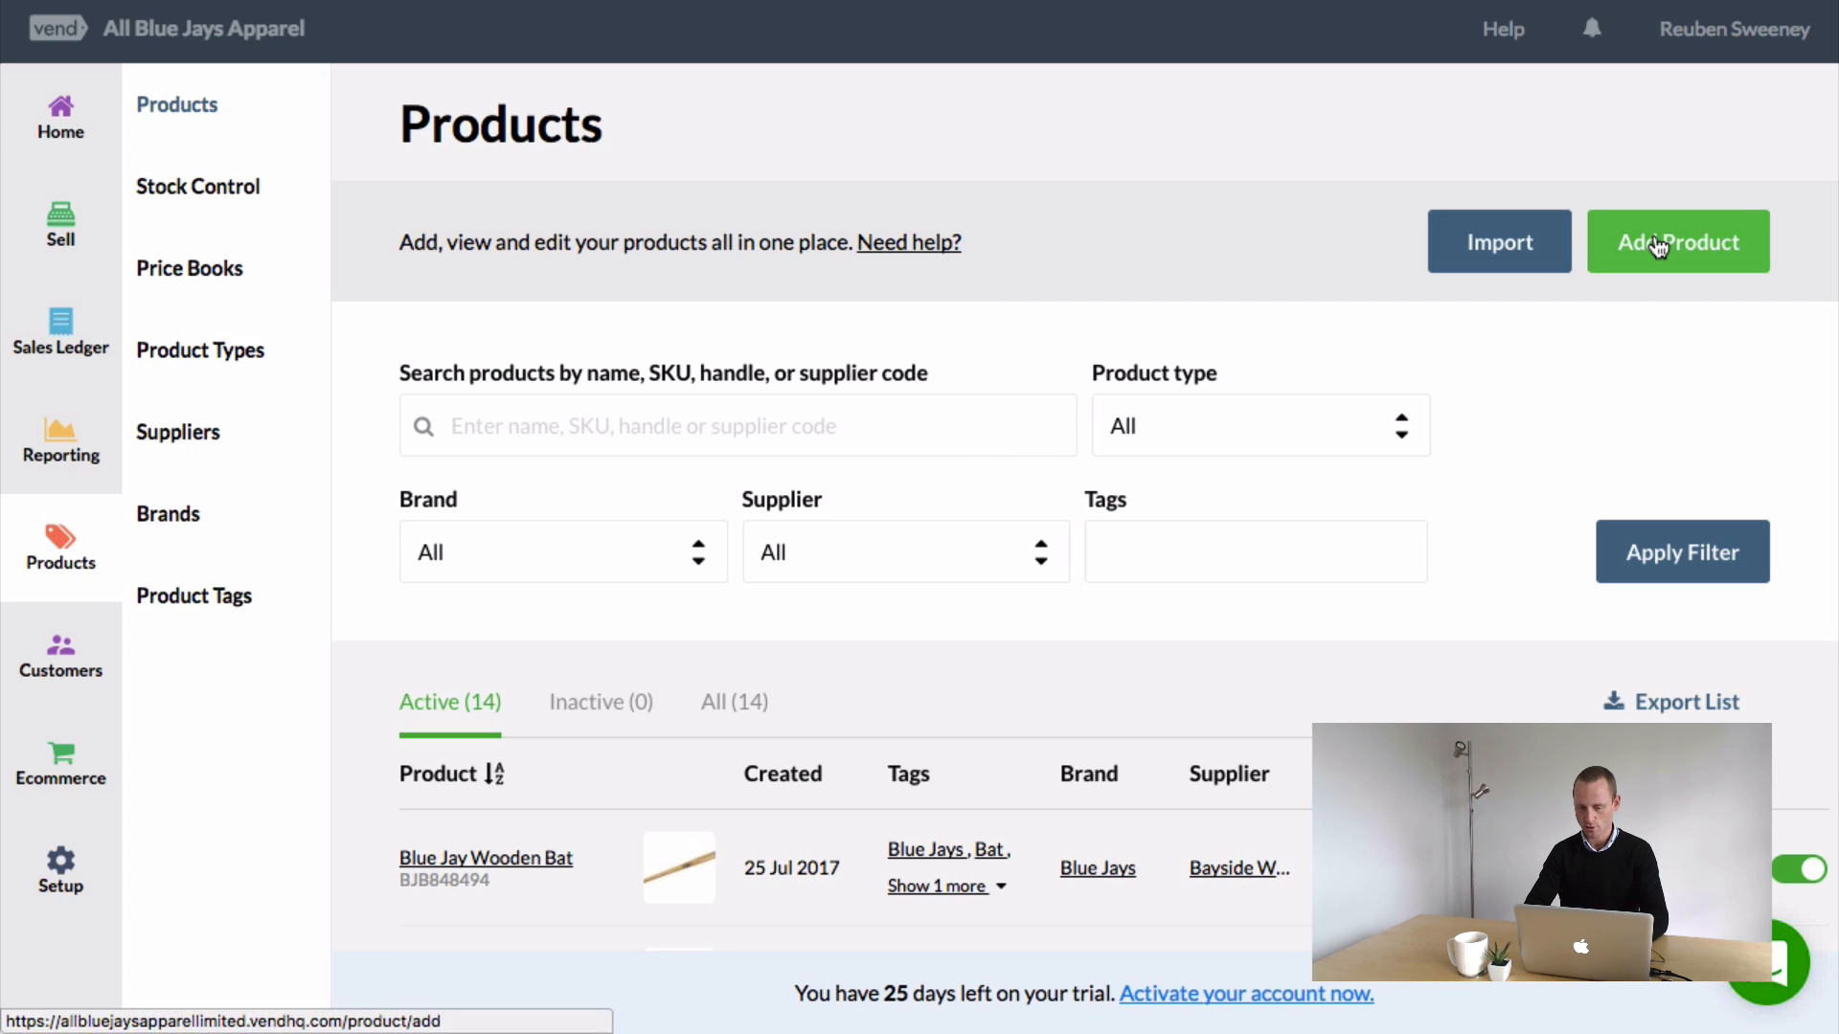
- Start adding a new product and name it "Bat and Ball Set"
left_click(1650, 240)
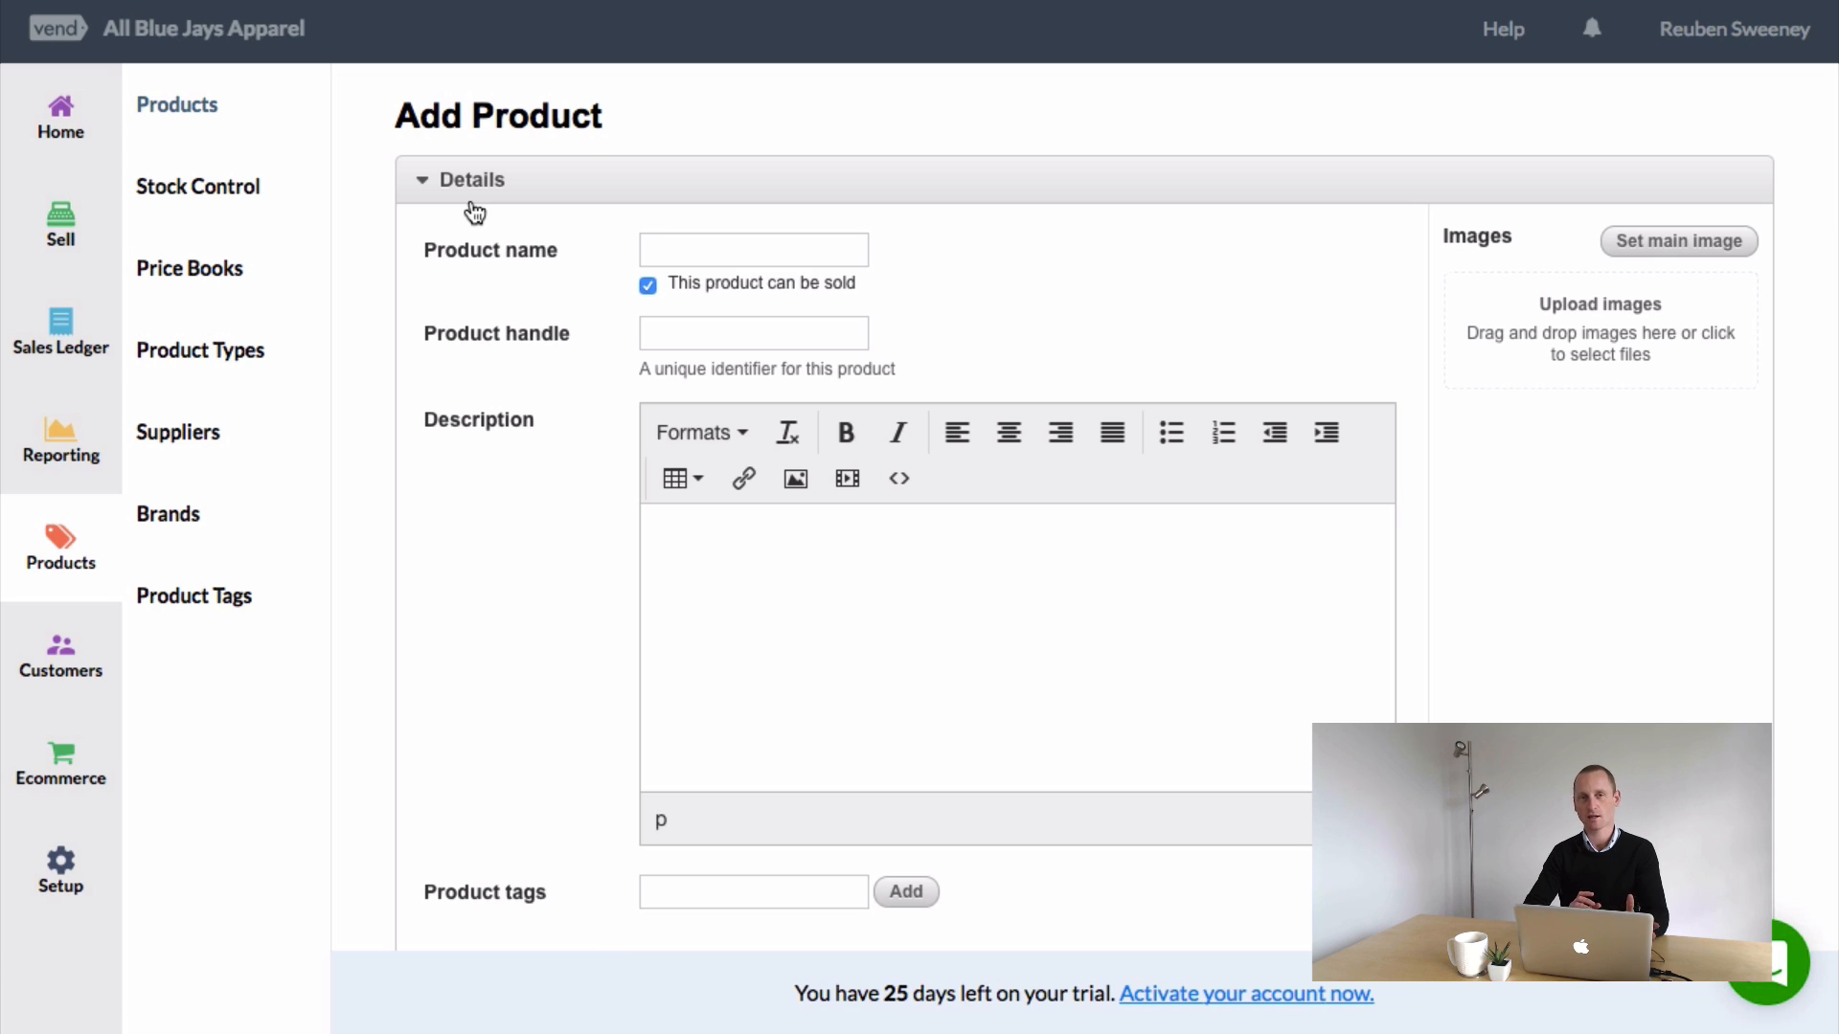
left_click(690, 257)
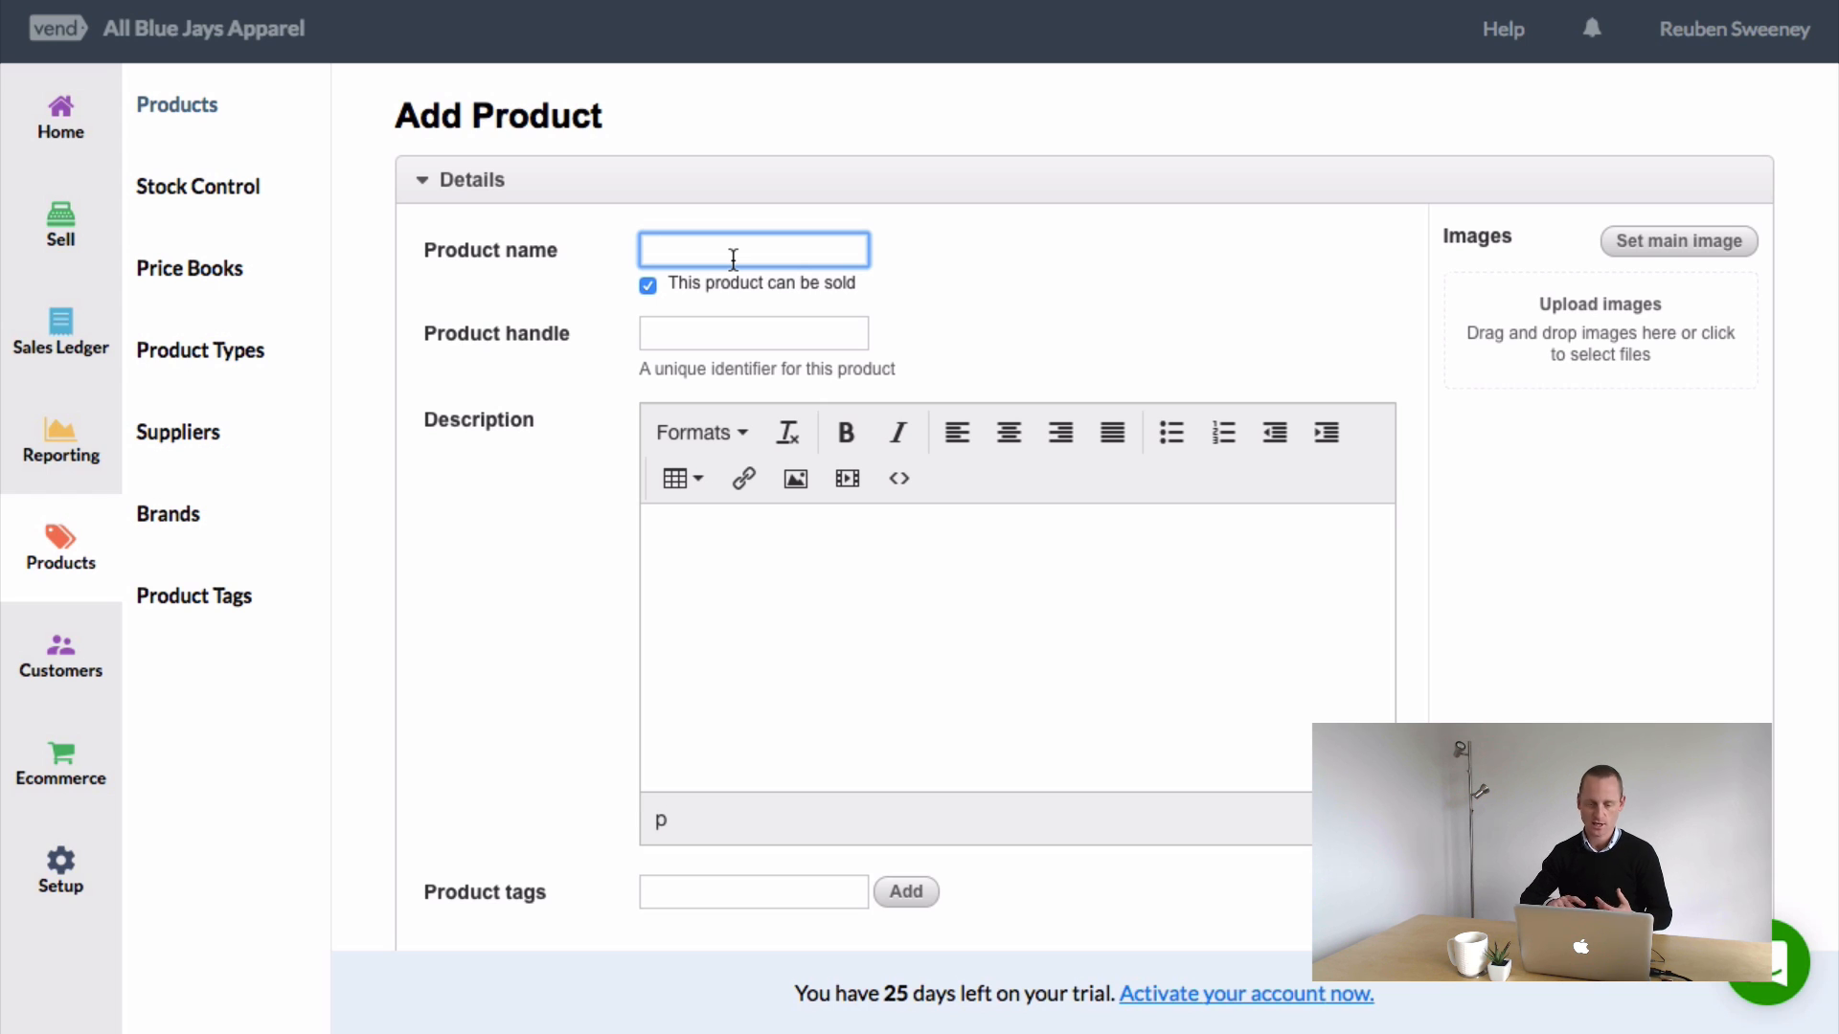
type("Bat ")
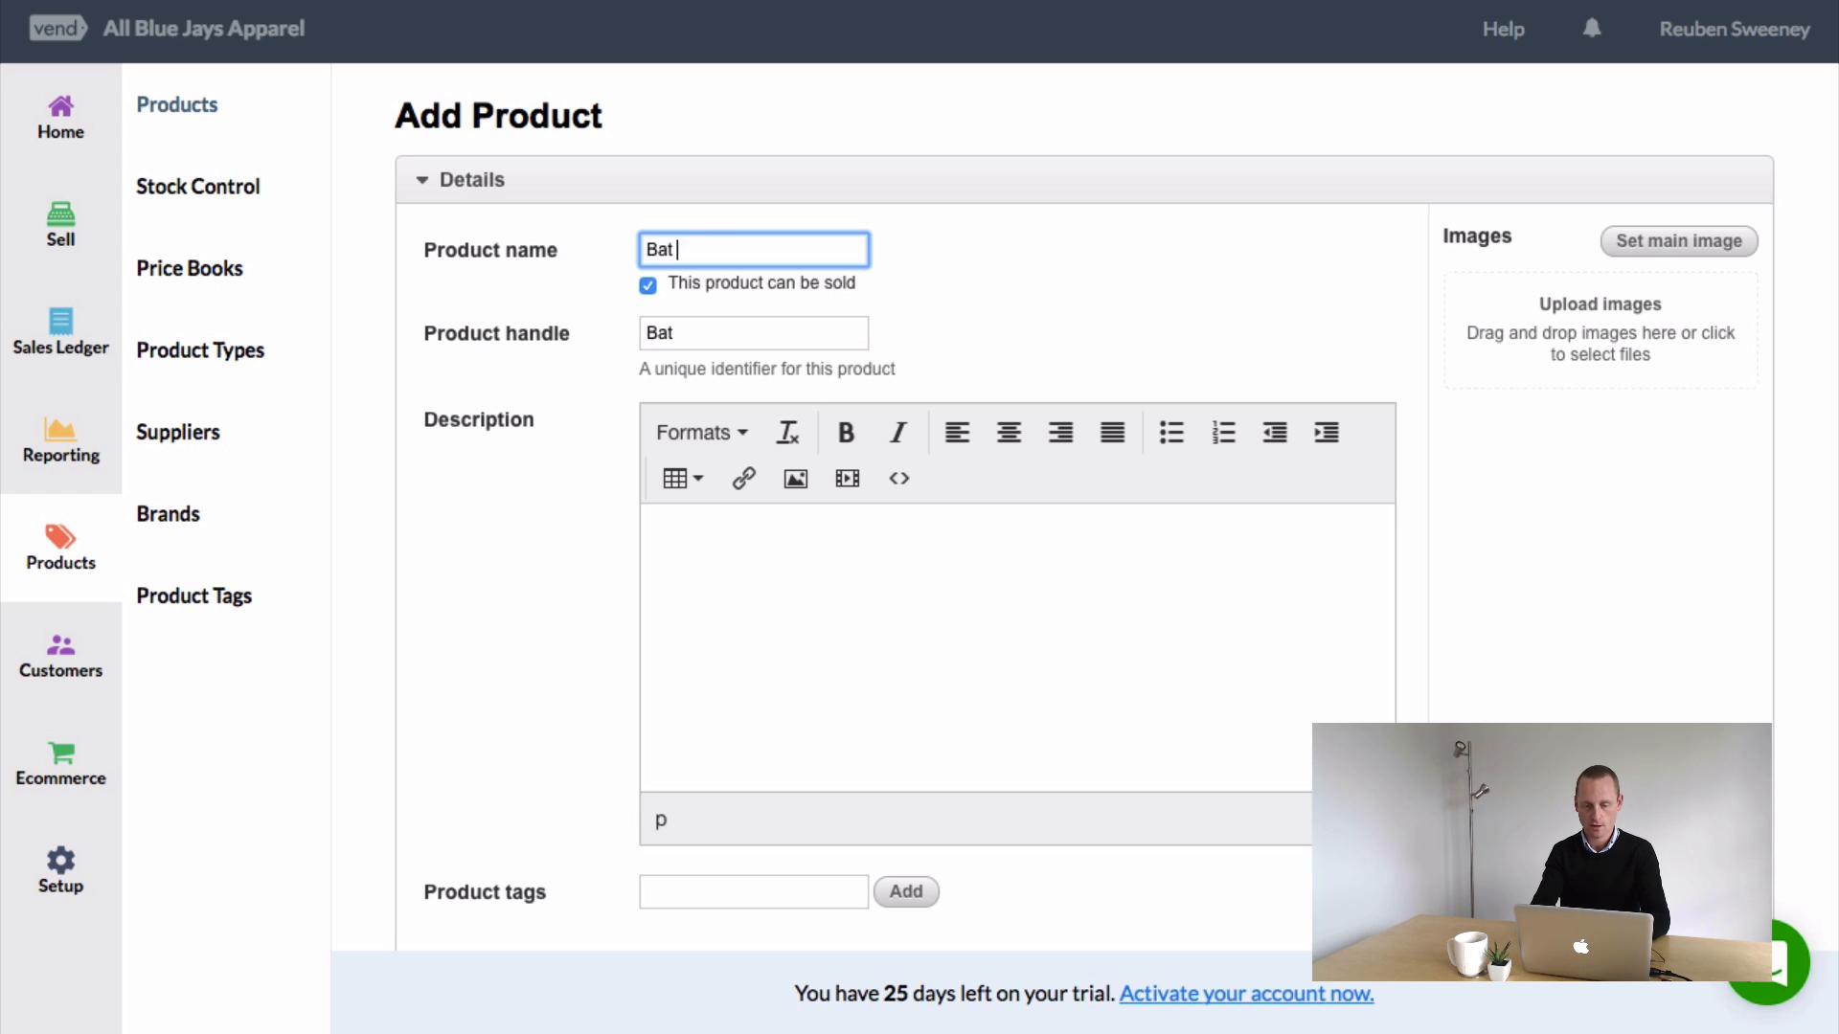
type("and Ball Combo")
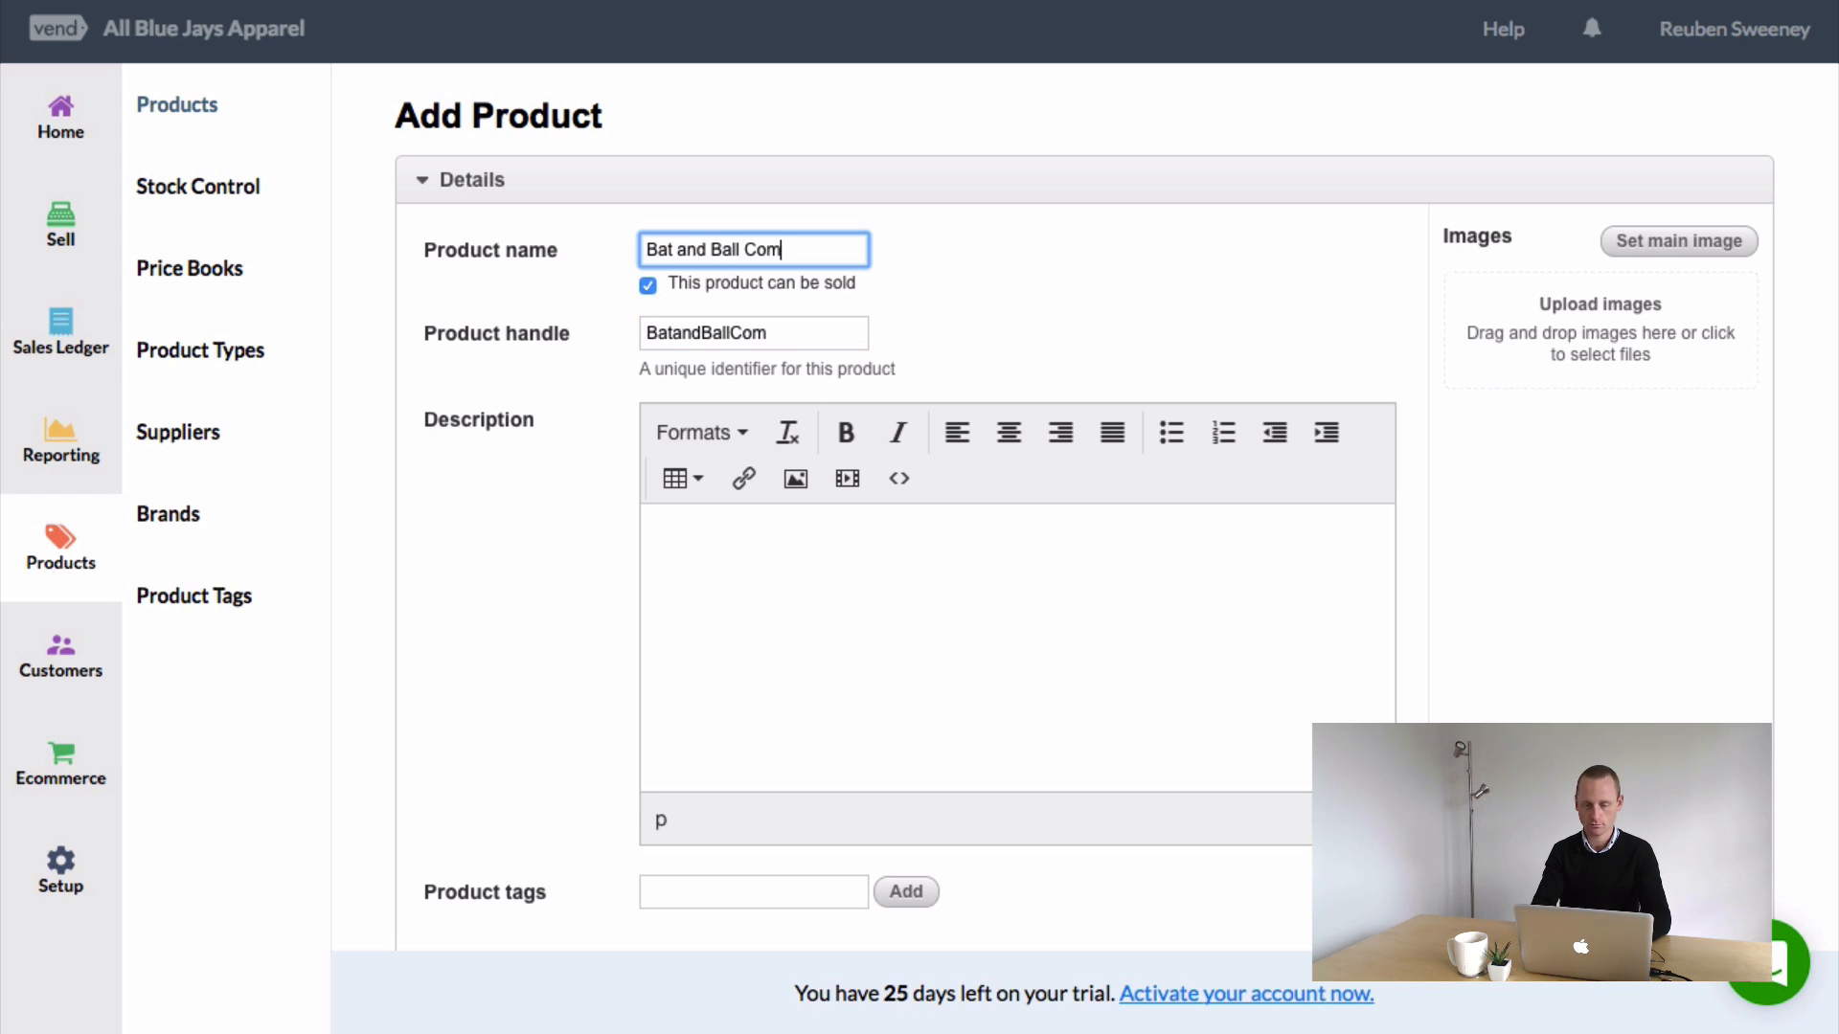
key("BackSpace")
key("BackSpace")
key("BackSpace")
key("BackSpace")
key("BackSpace")
type("Set")
left_click(1005, 259)
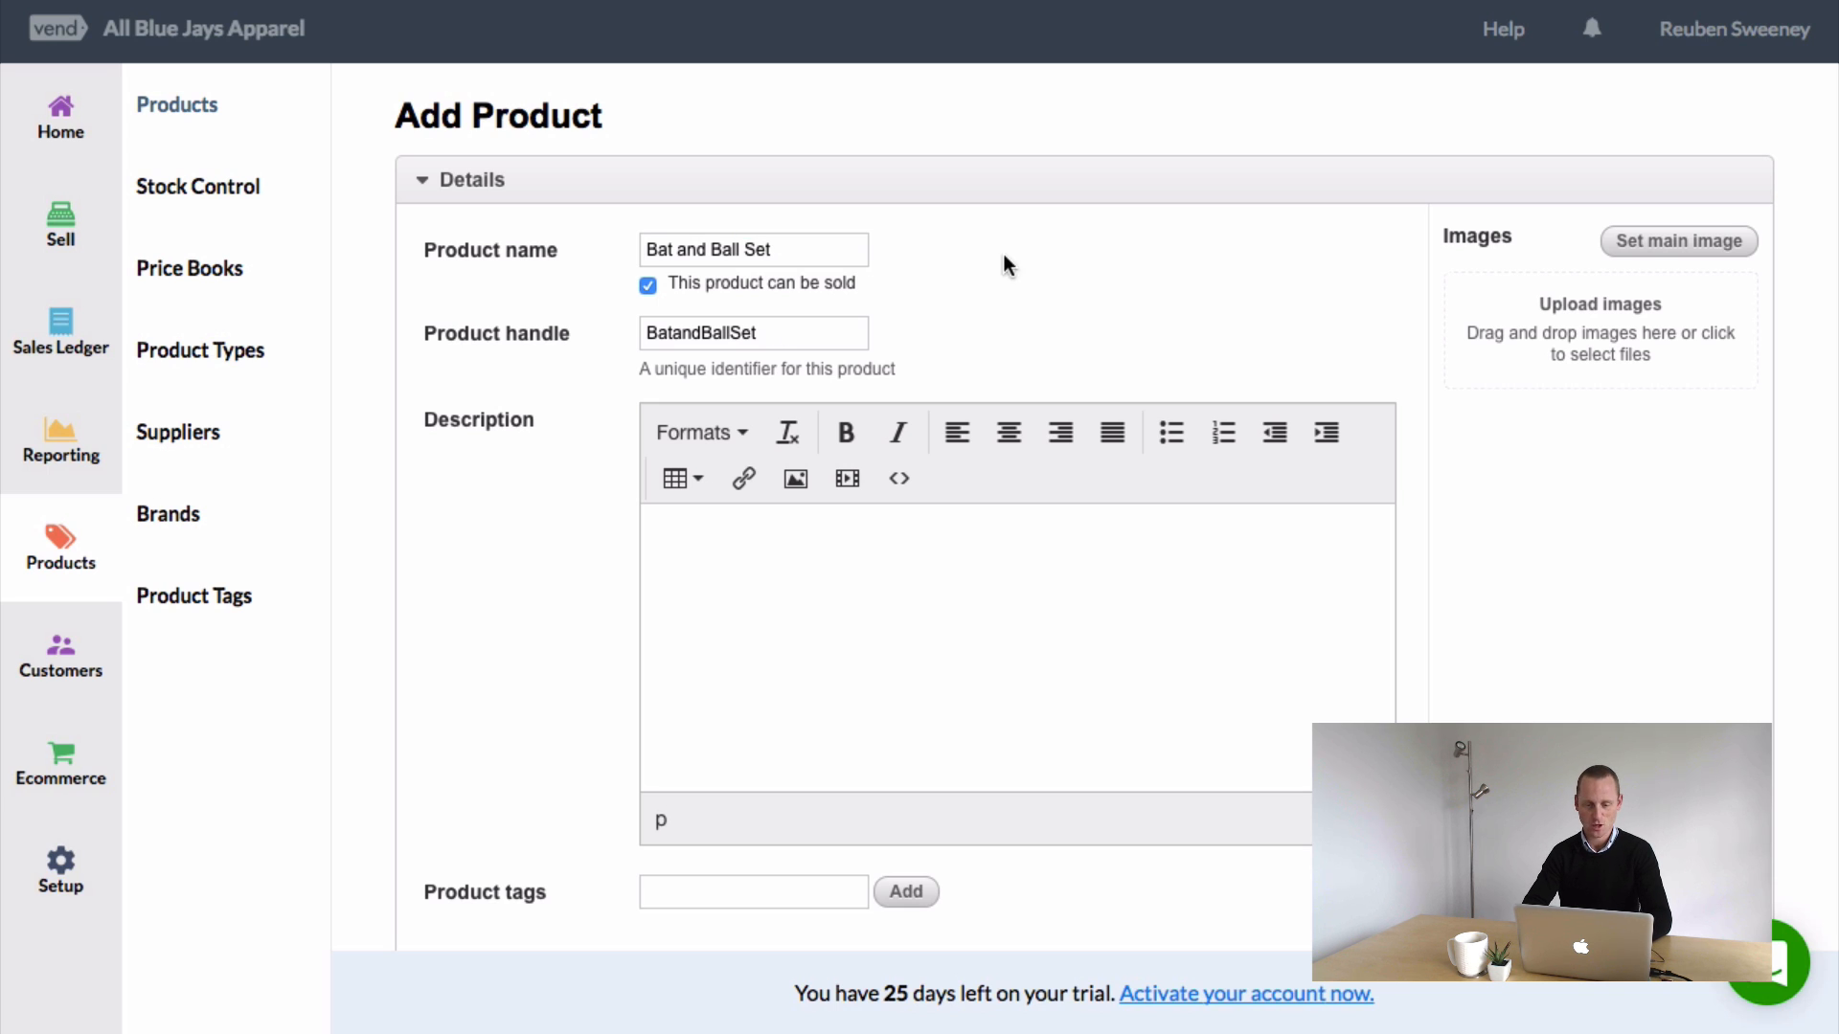
- Write the product description on two lines: "Blue Jay Bat" and "Blue Jay Ball"
left_click(790, 340)
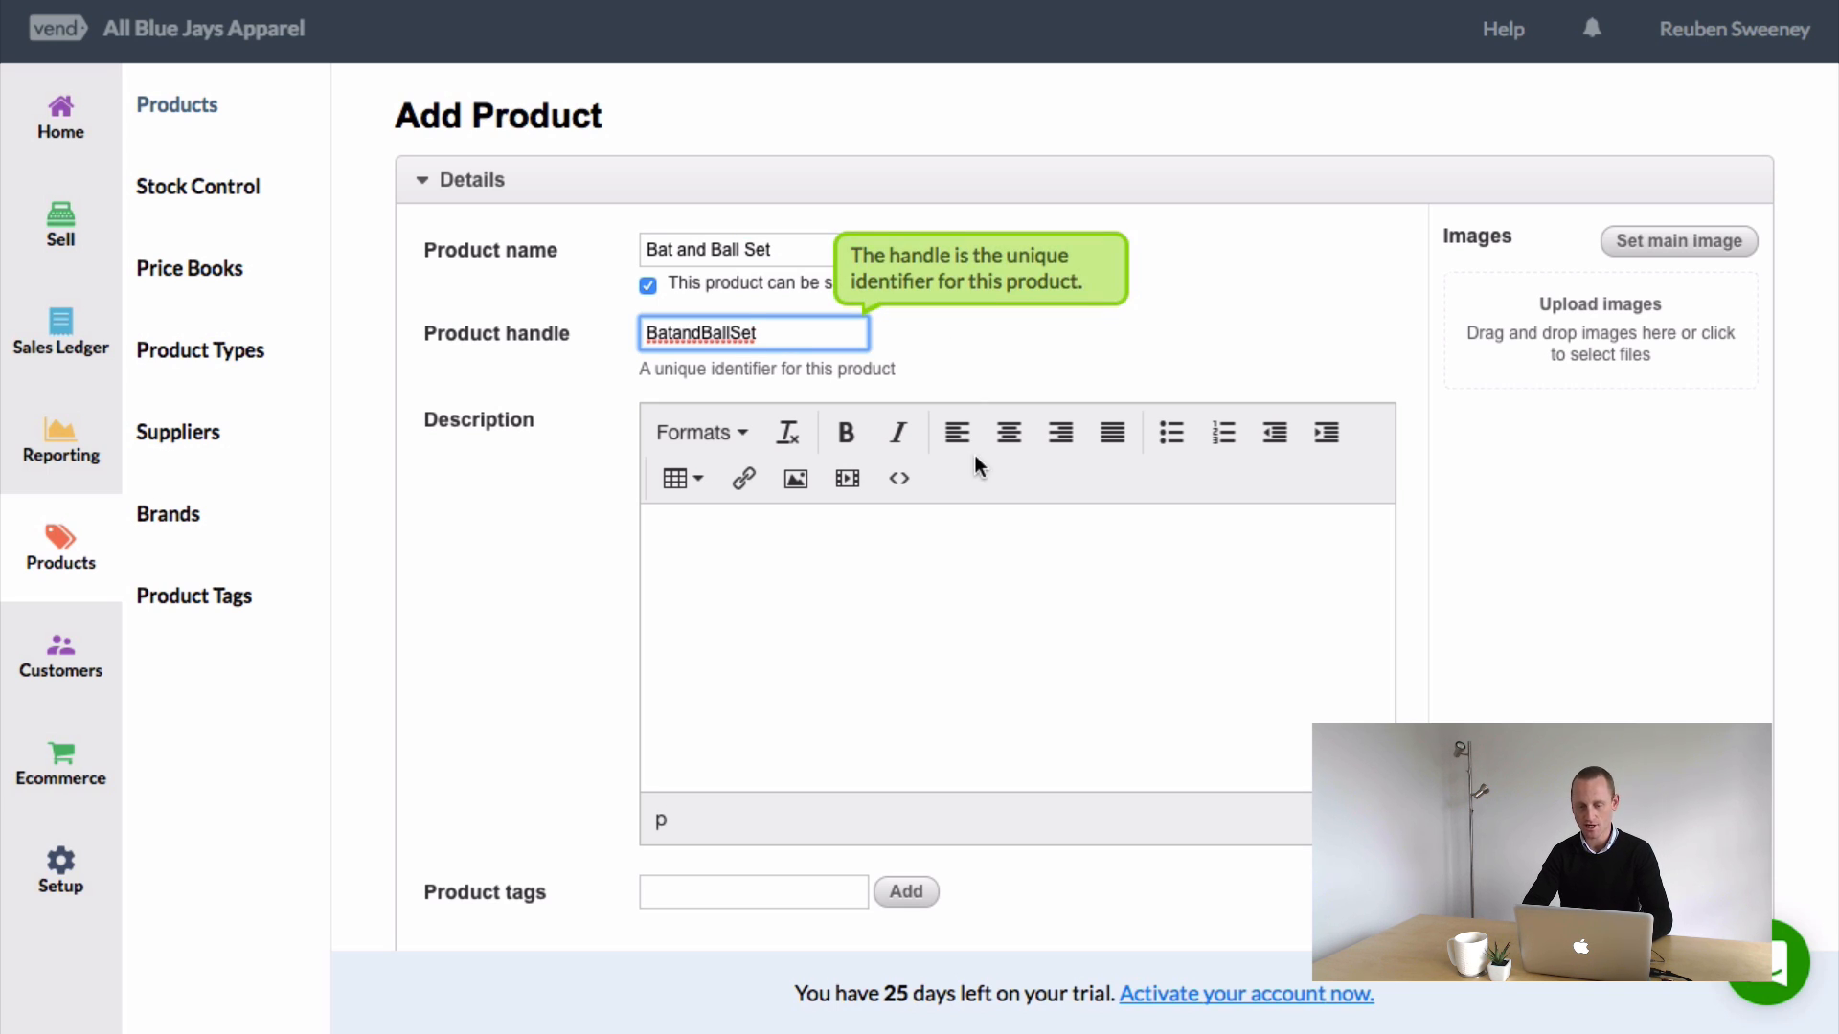
left_click(1042, 356)
left_click(946, 636)
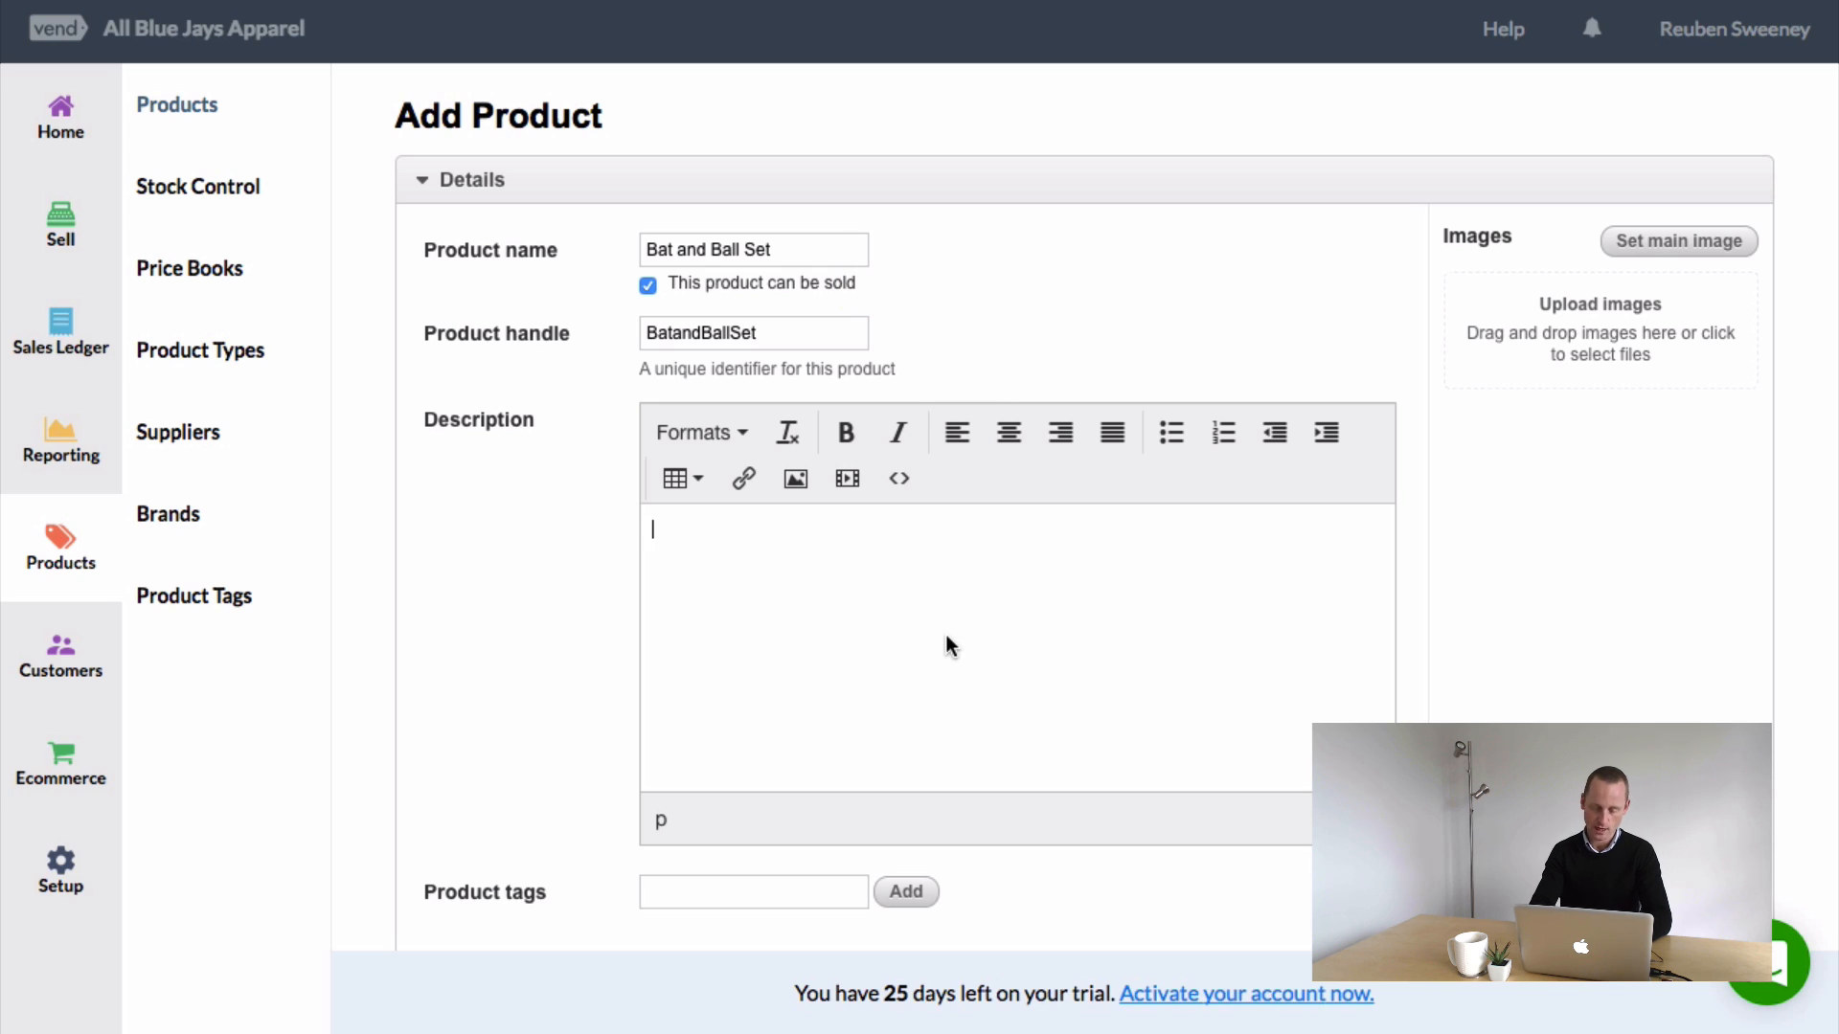
type("Blue Jay Bat")
key("Return")
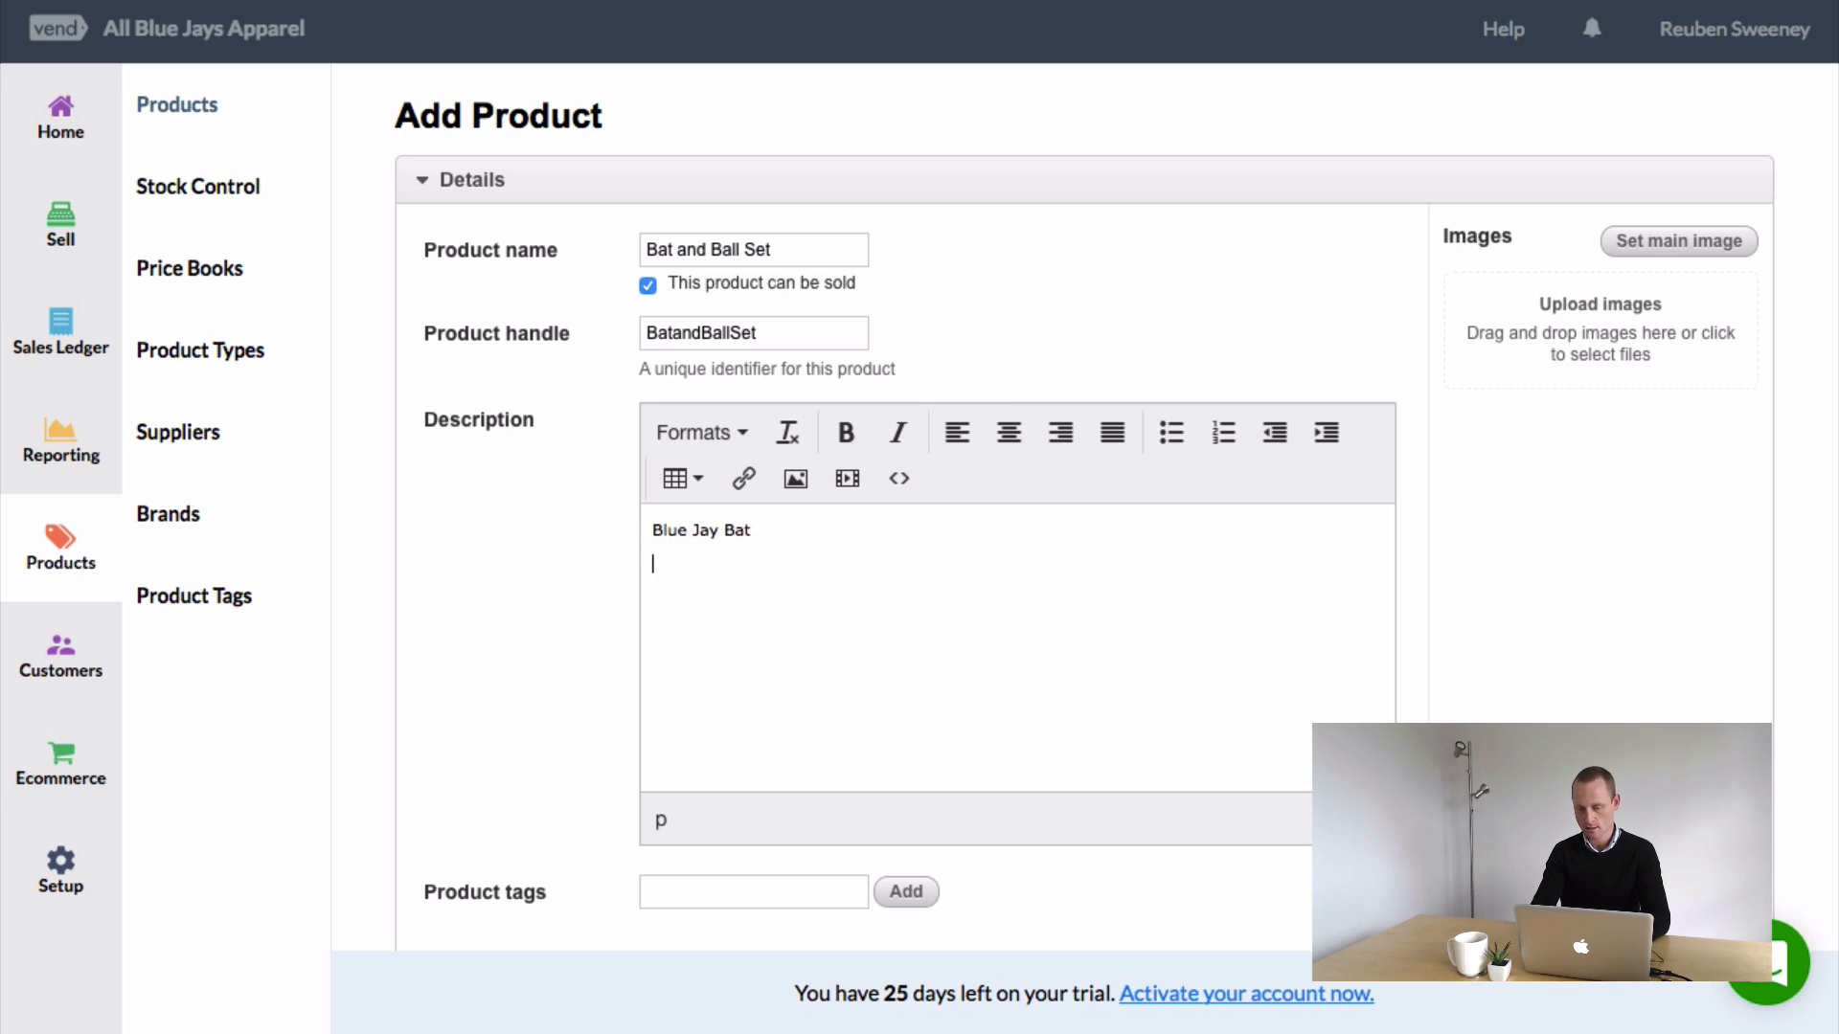
type("Blue Jay Ball")
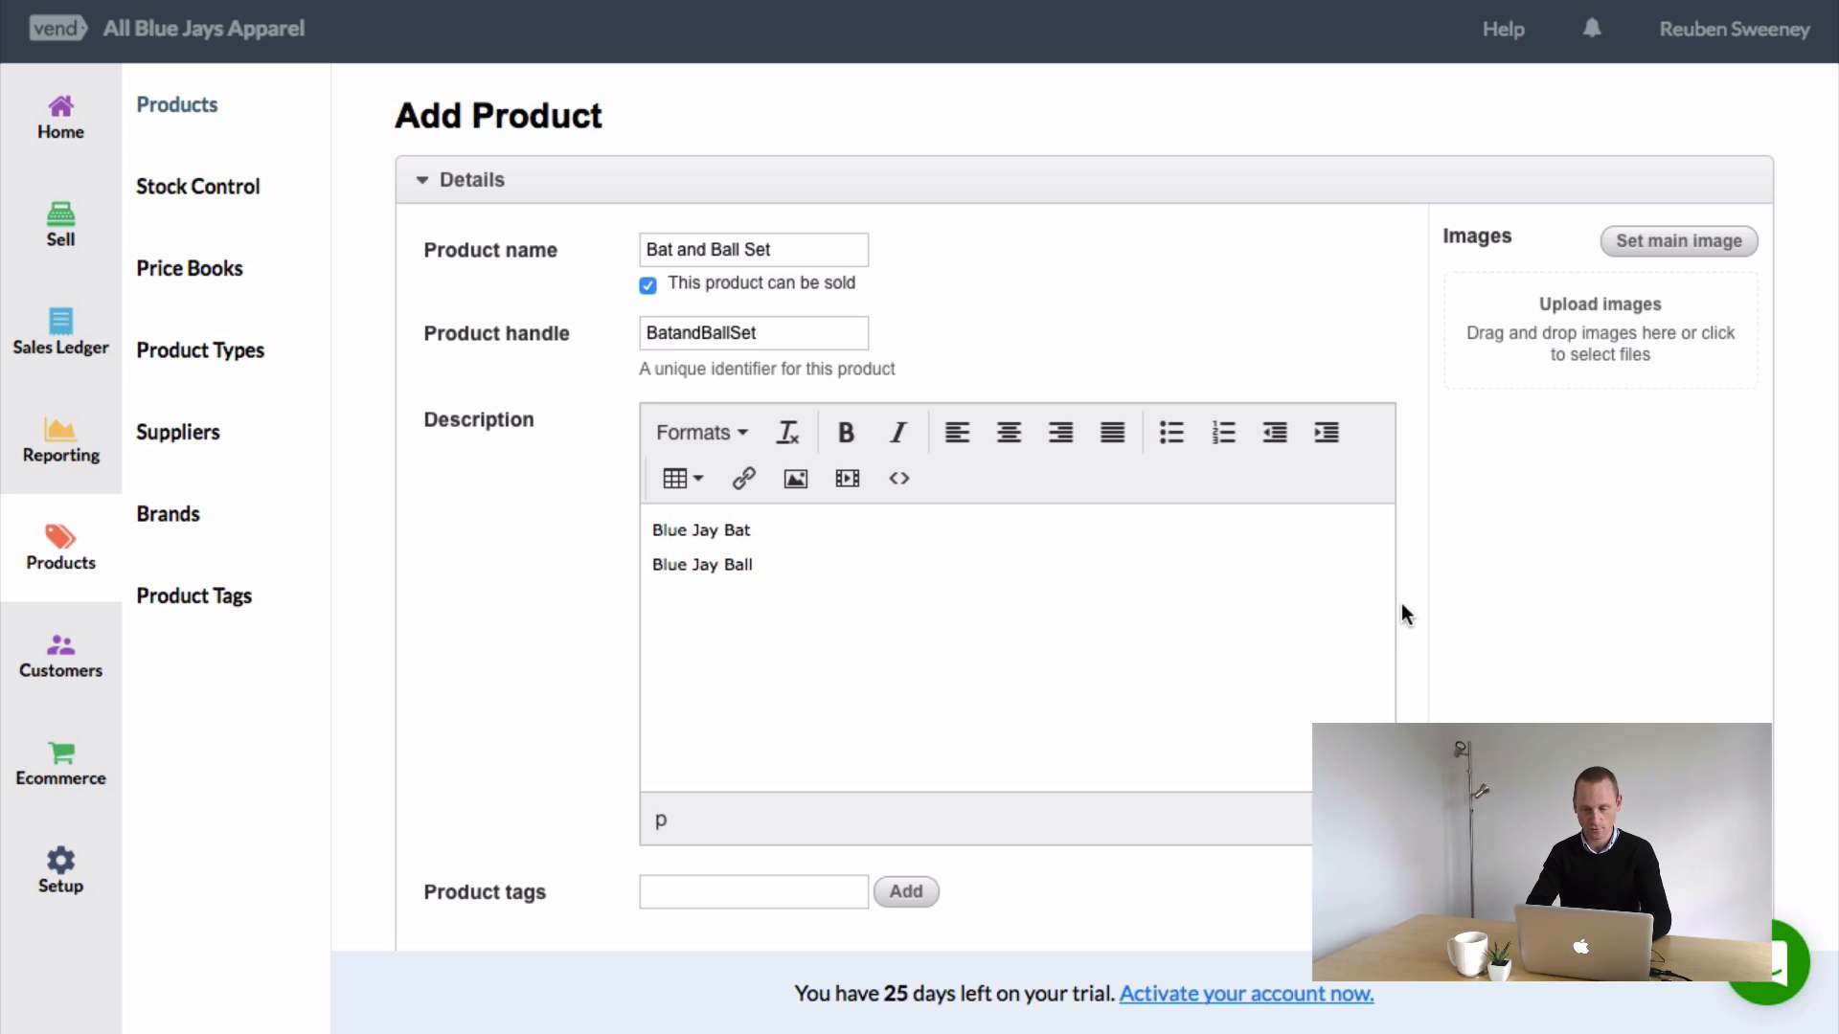
- Add the product tags Bat, Ball and Set
scroll(842, 605, "down", 3)
scroll(842, 605, "down", 5)
left_click(722, 420)
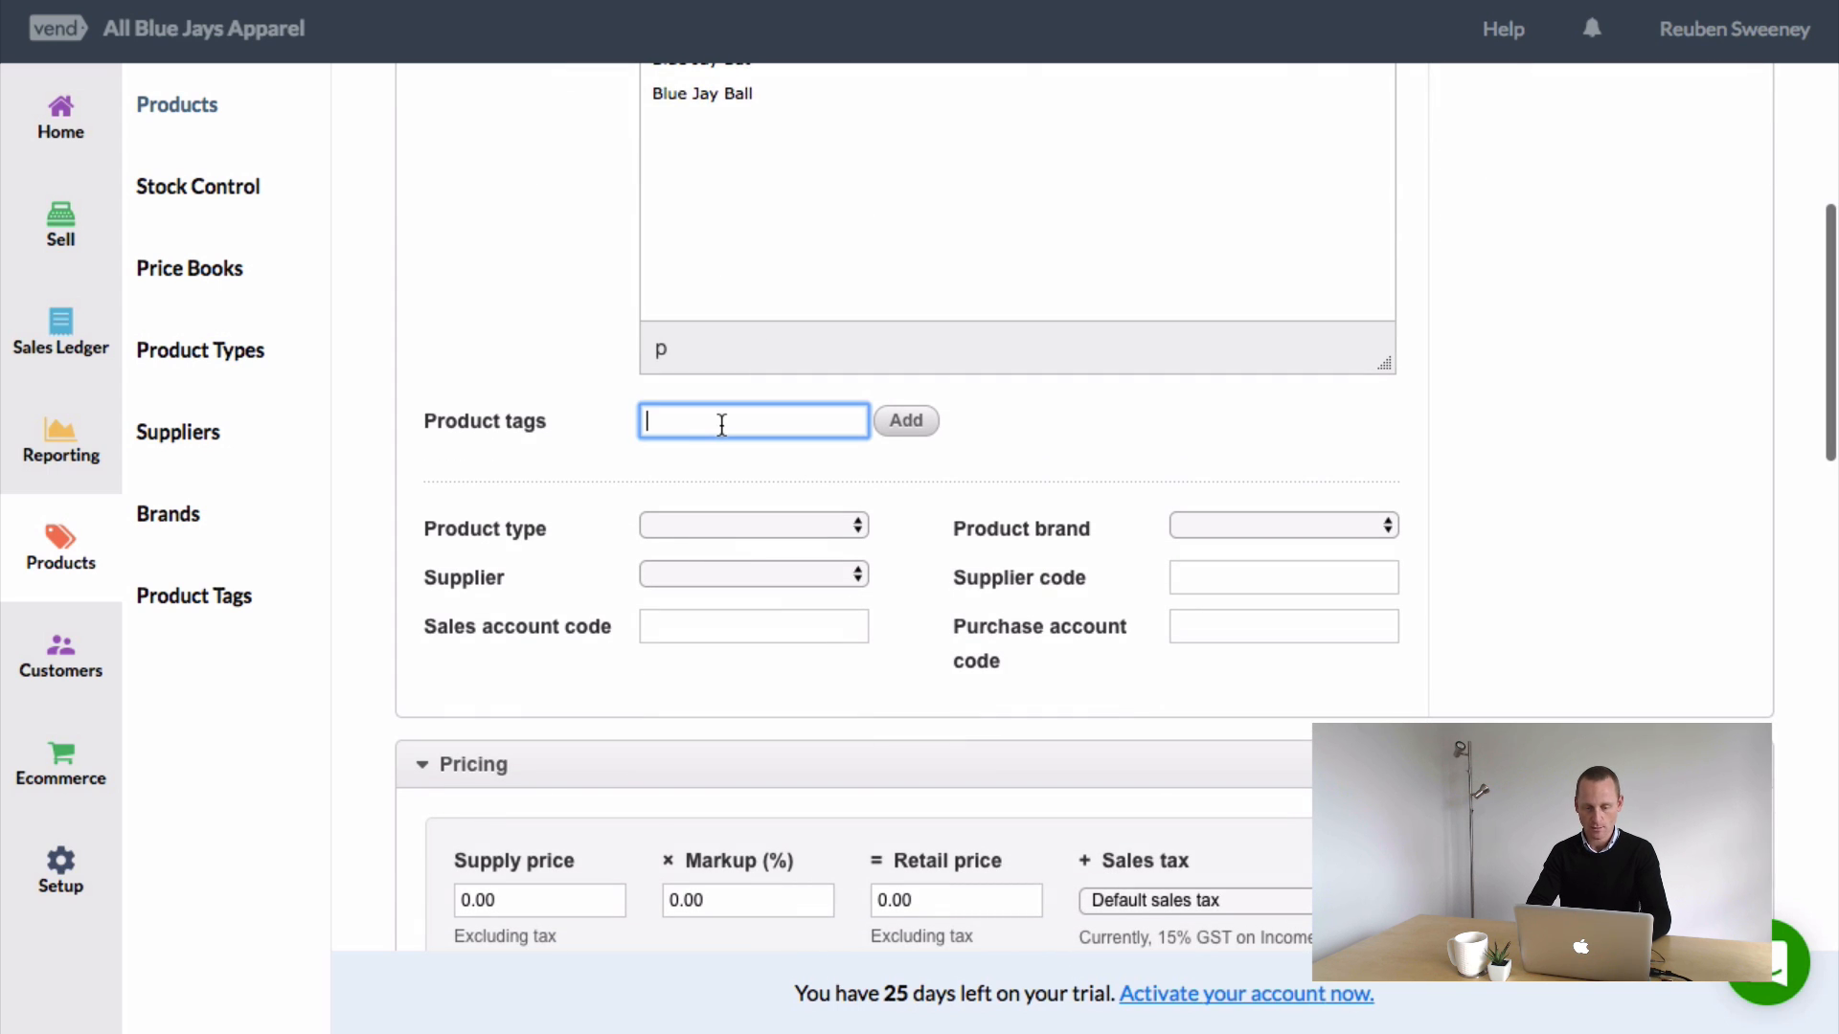
type("Bat")
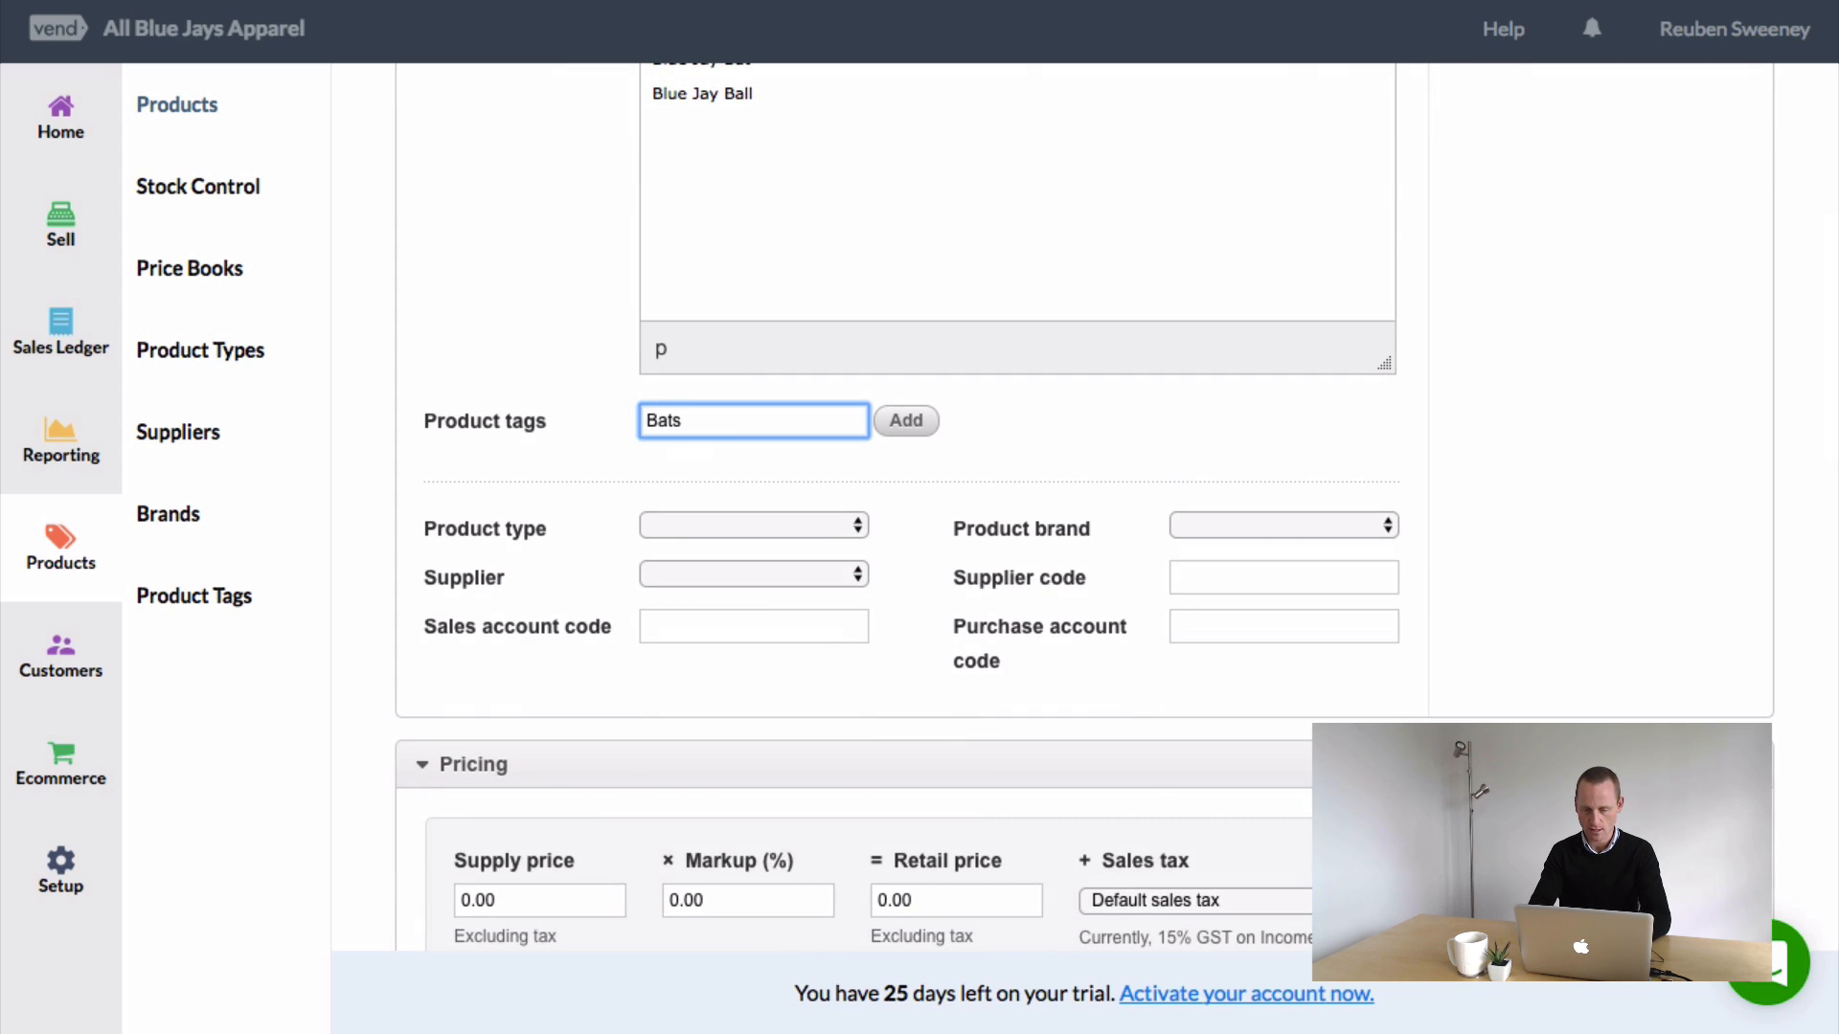
key("Return")
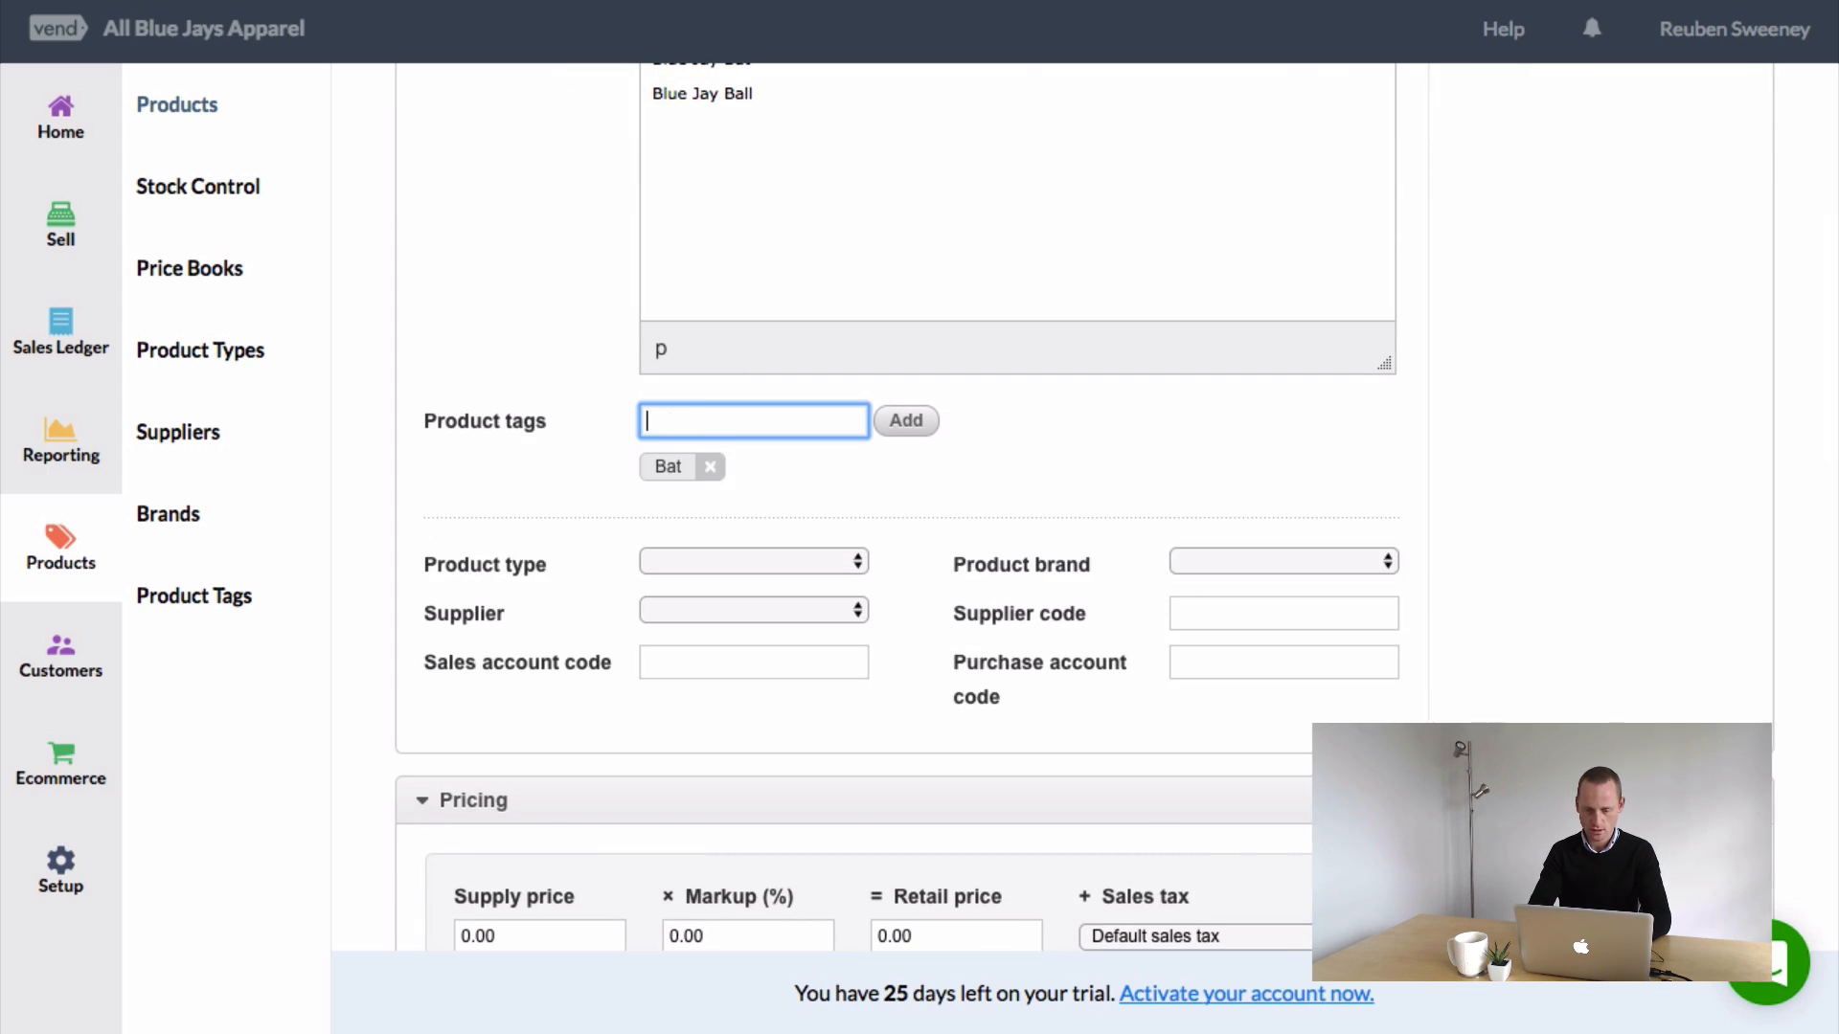
type("Ball")
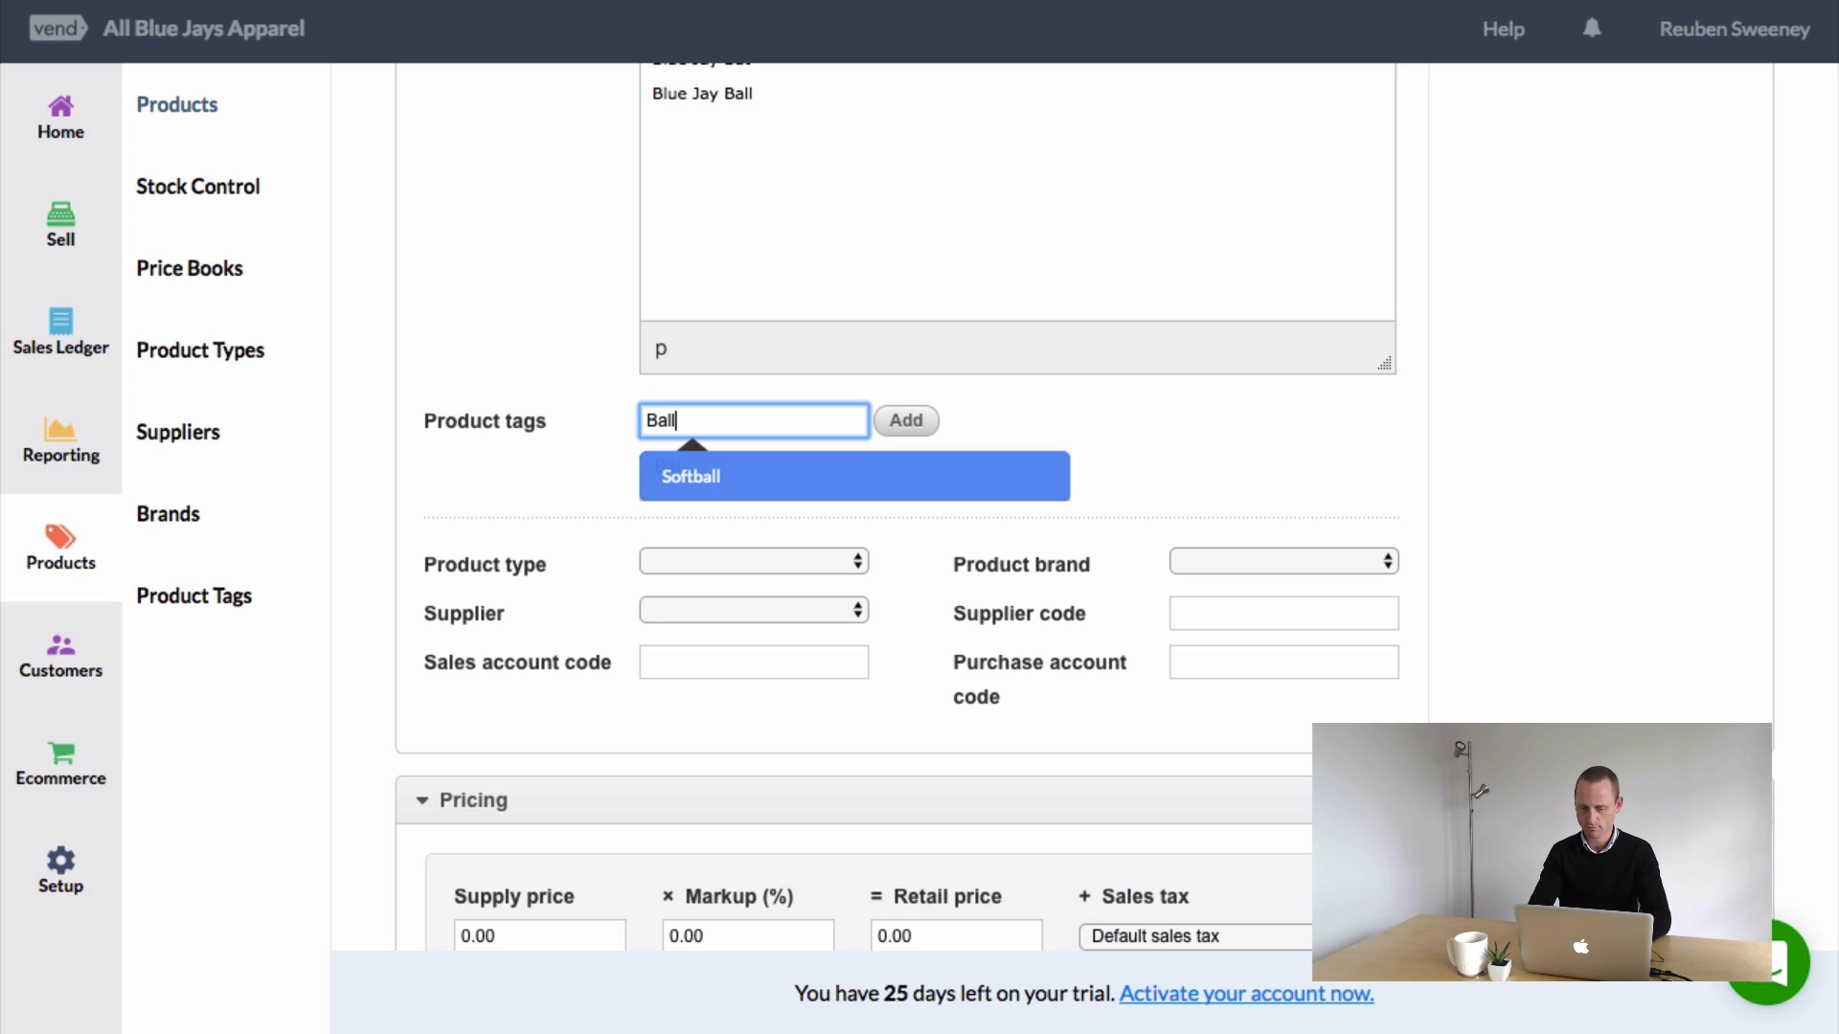
key("Return")
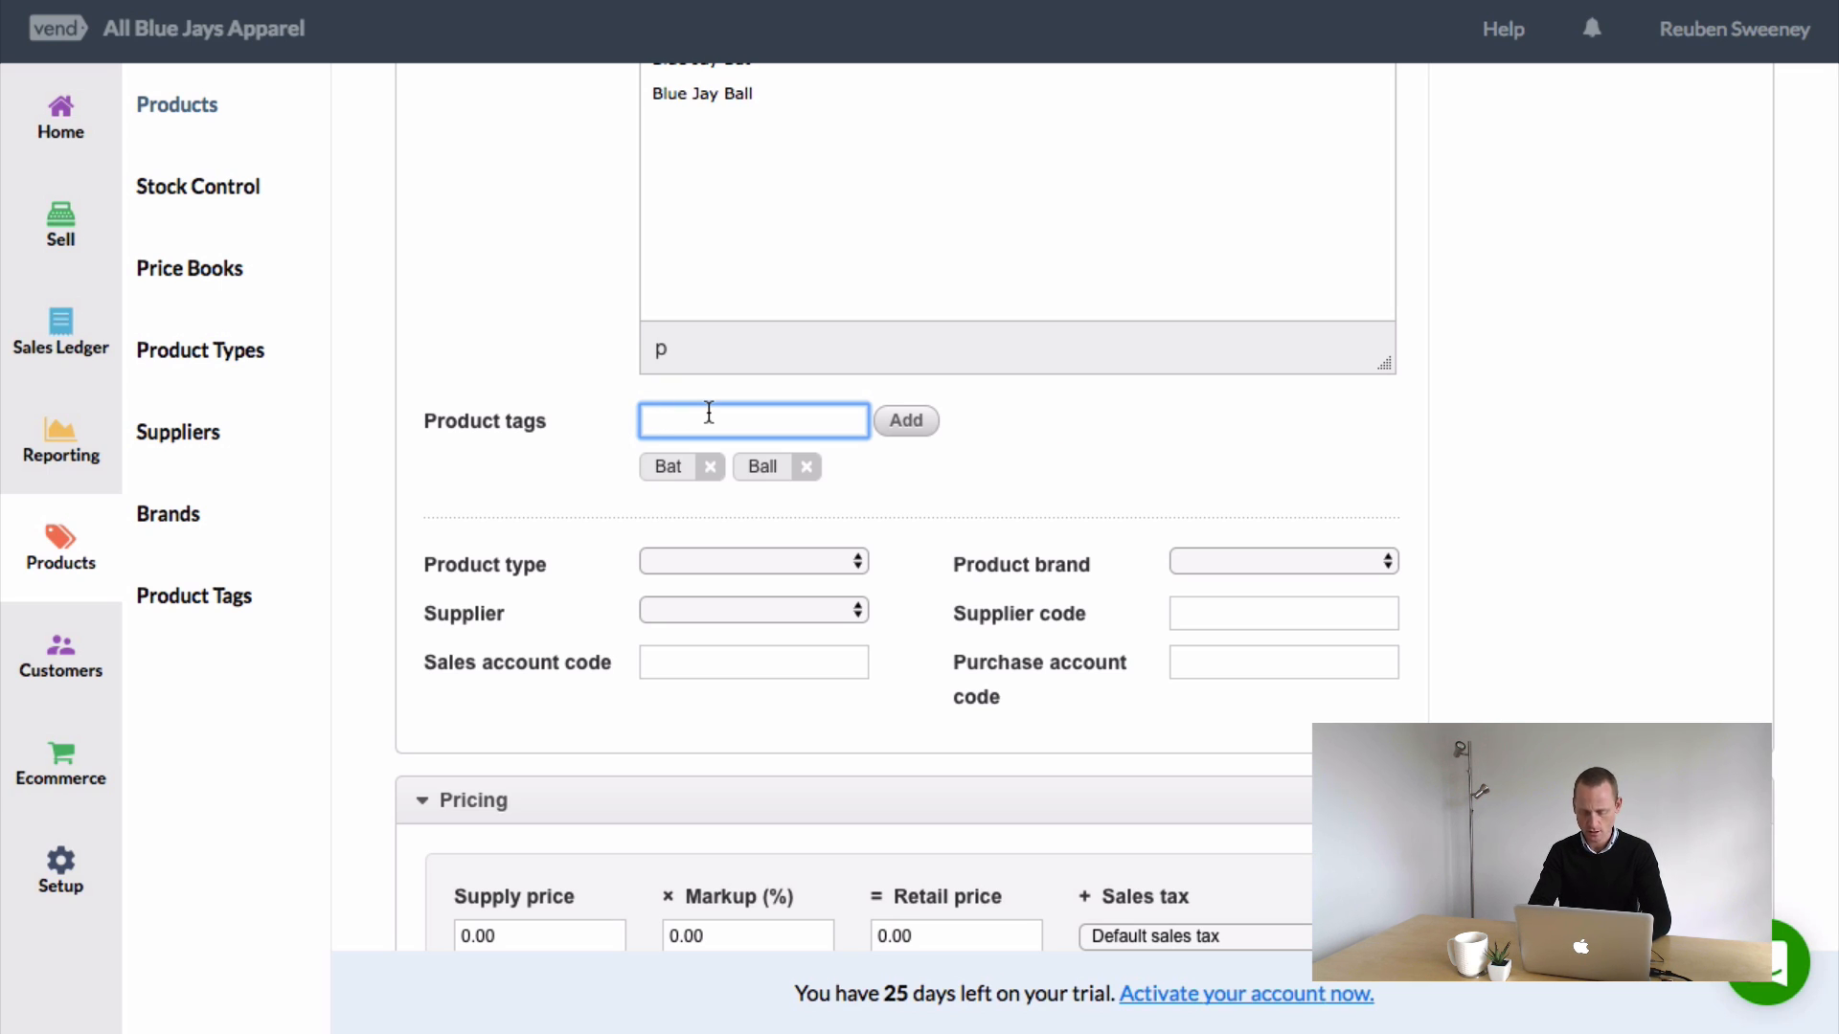
type("Set")
key("Return")
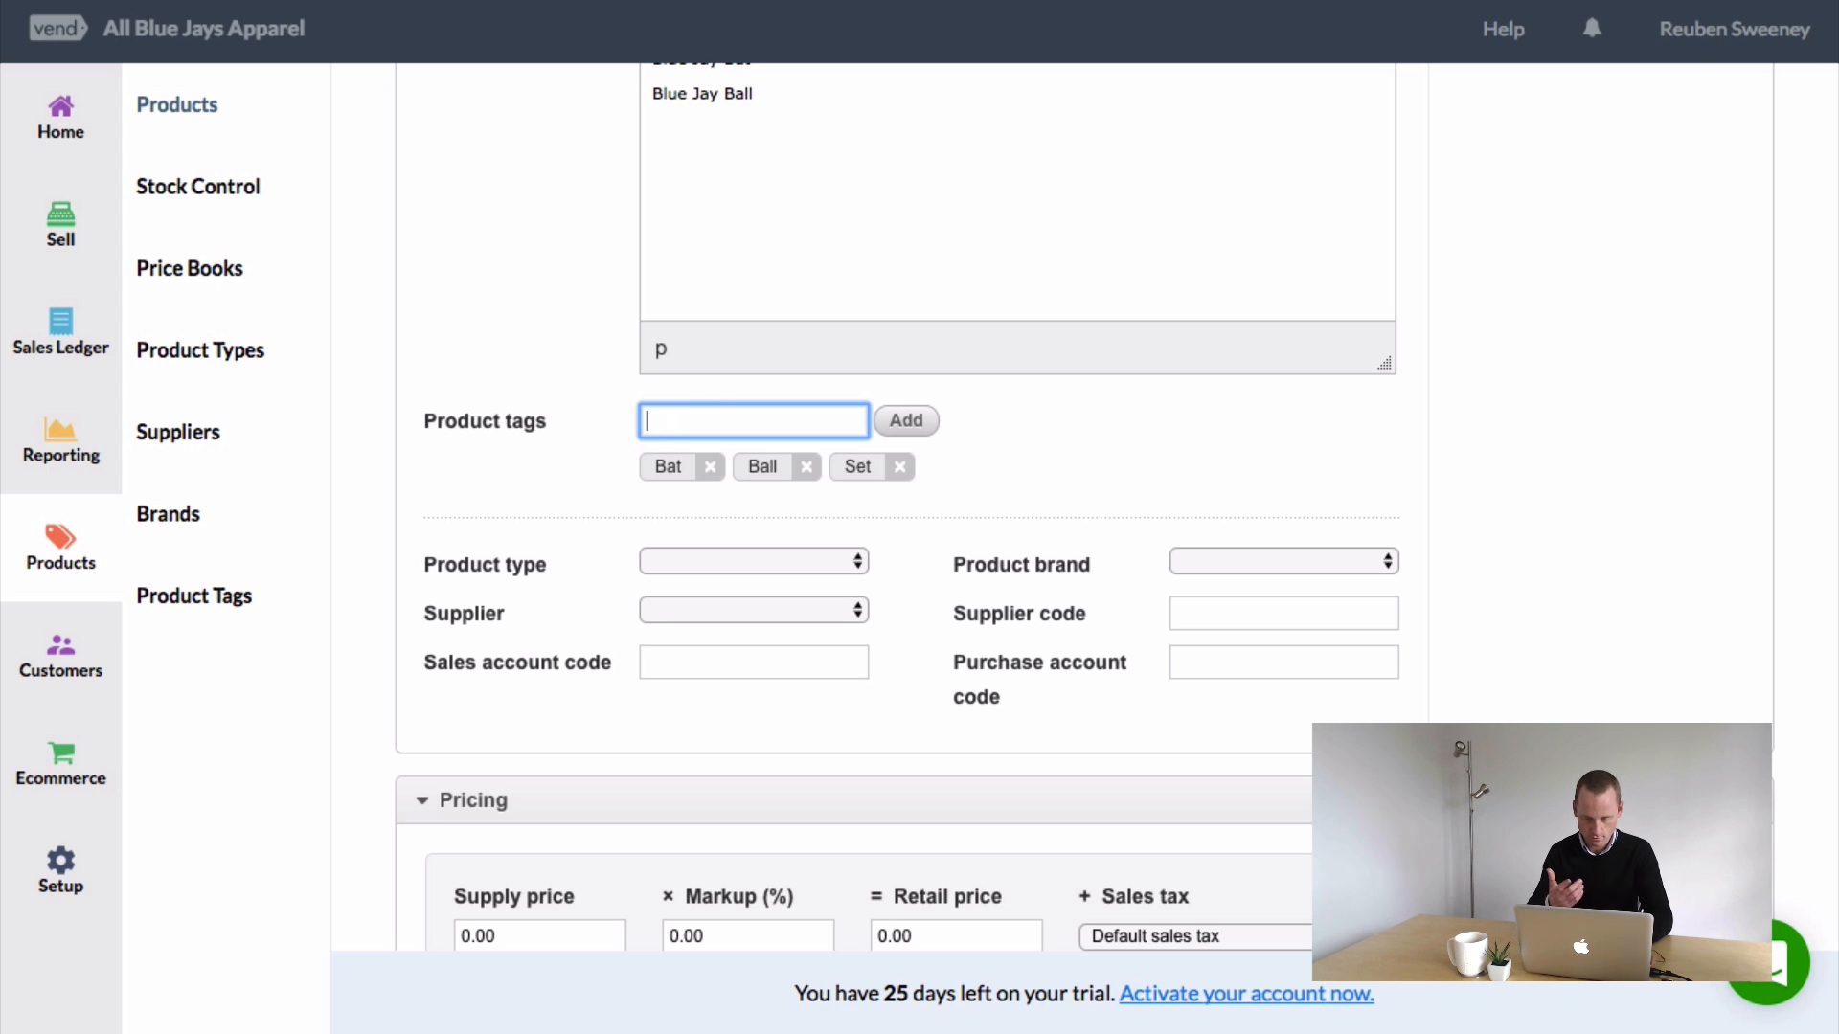
- Set the product type to Bats and the product brand to Blue Jays
scroll(709, 562, "down", 3)
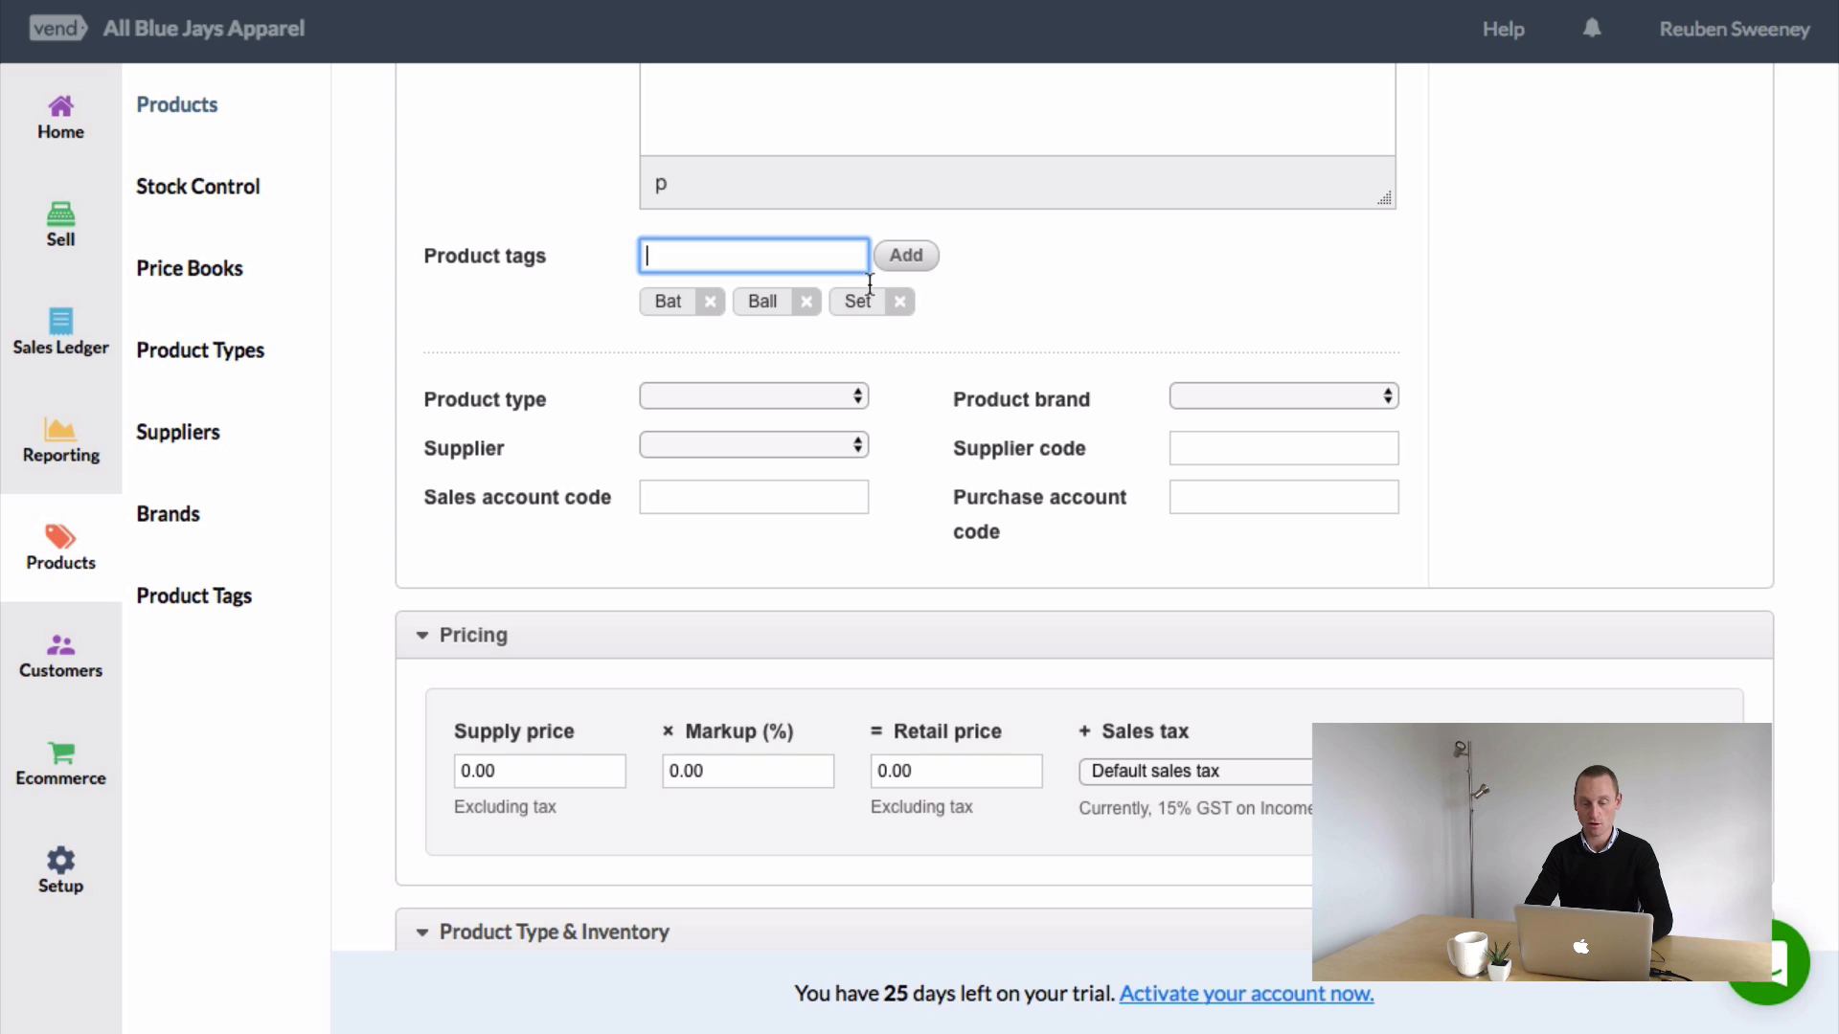
scroll(680, 307, "up", 10)
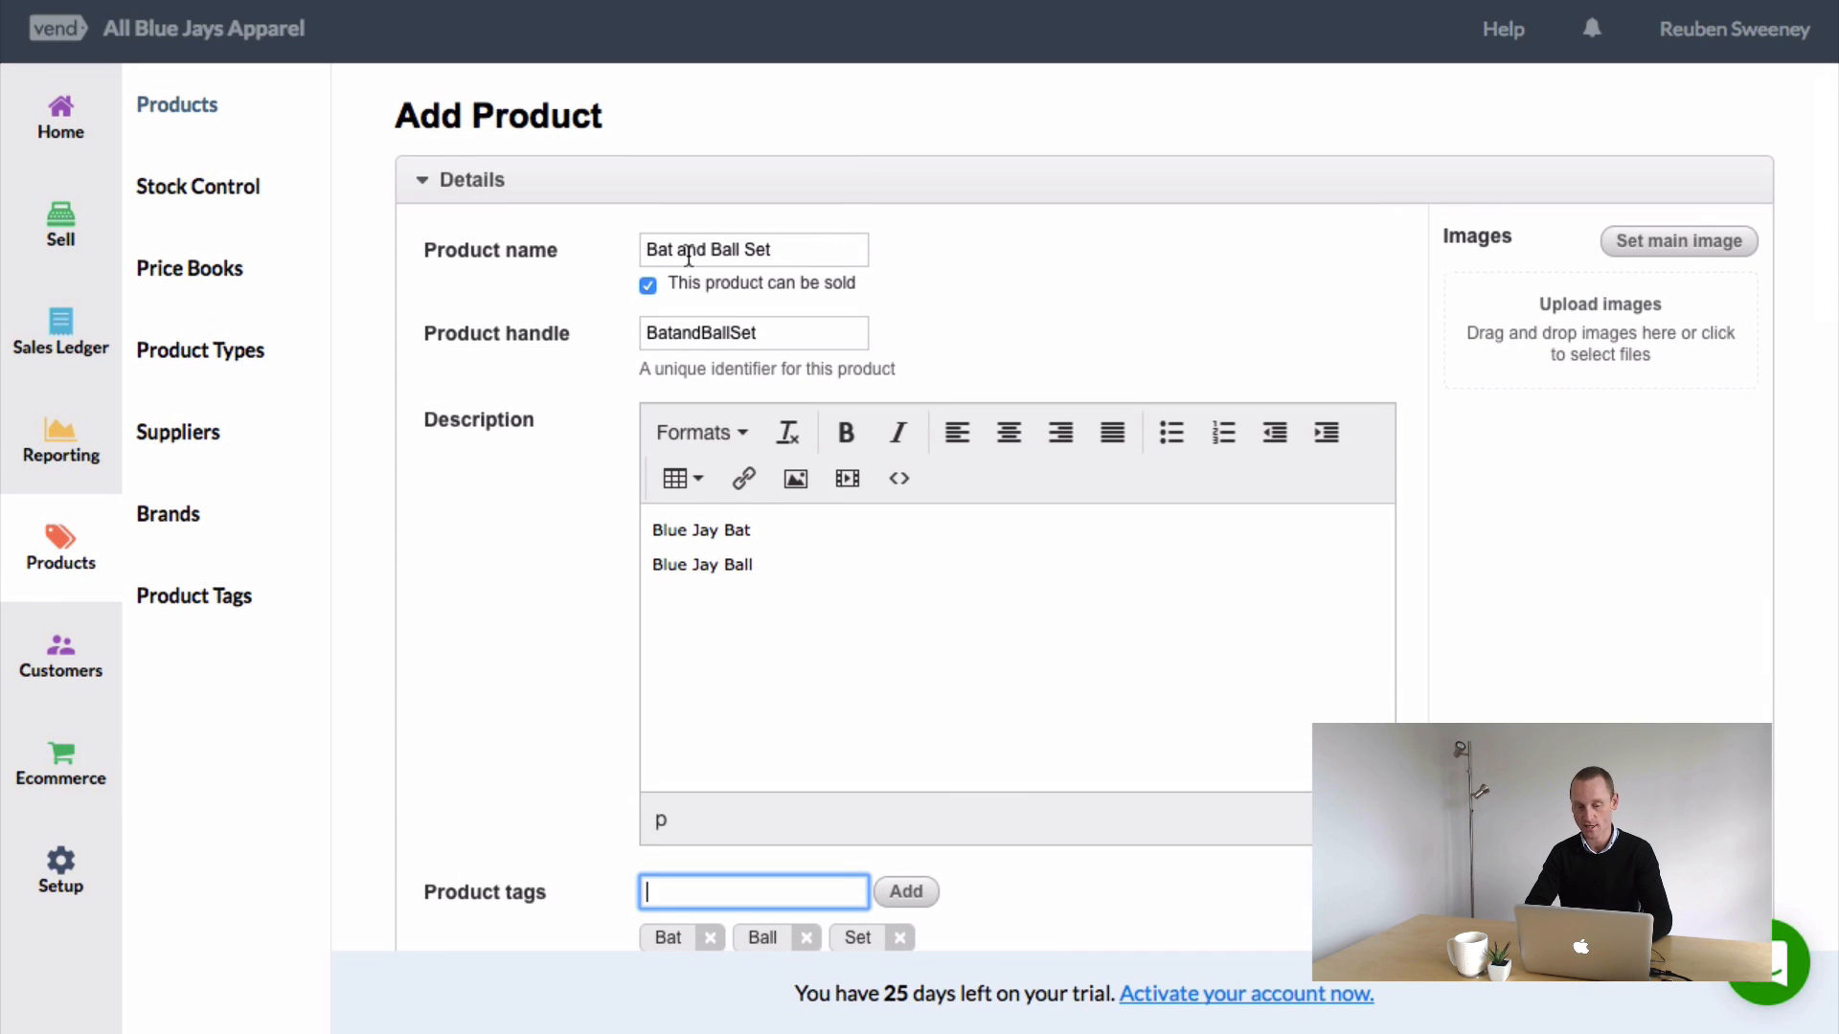
scroll(844, 525, "down", 1)
scroll(841, 516, "down", 5)
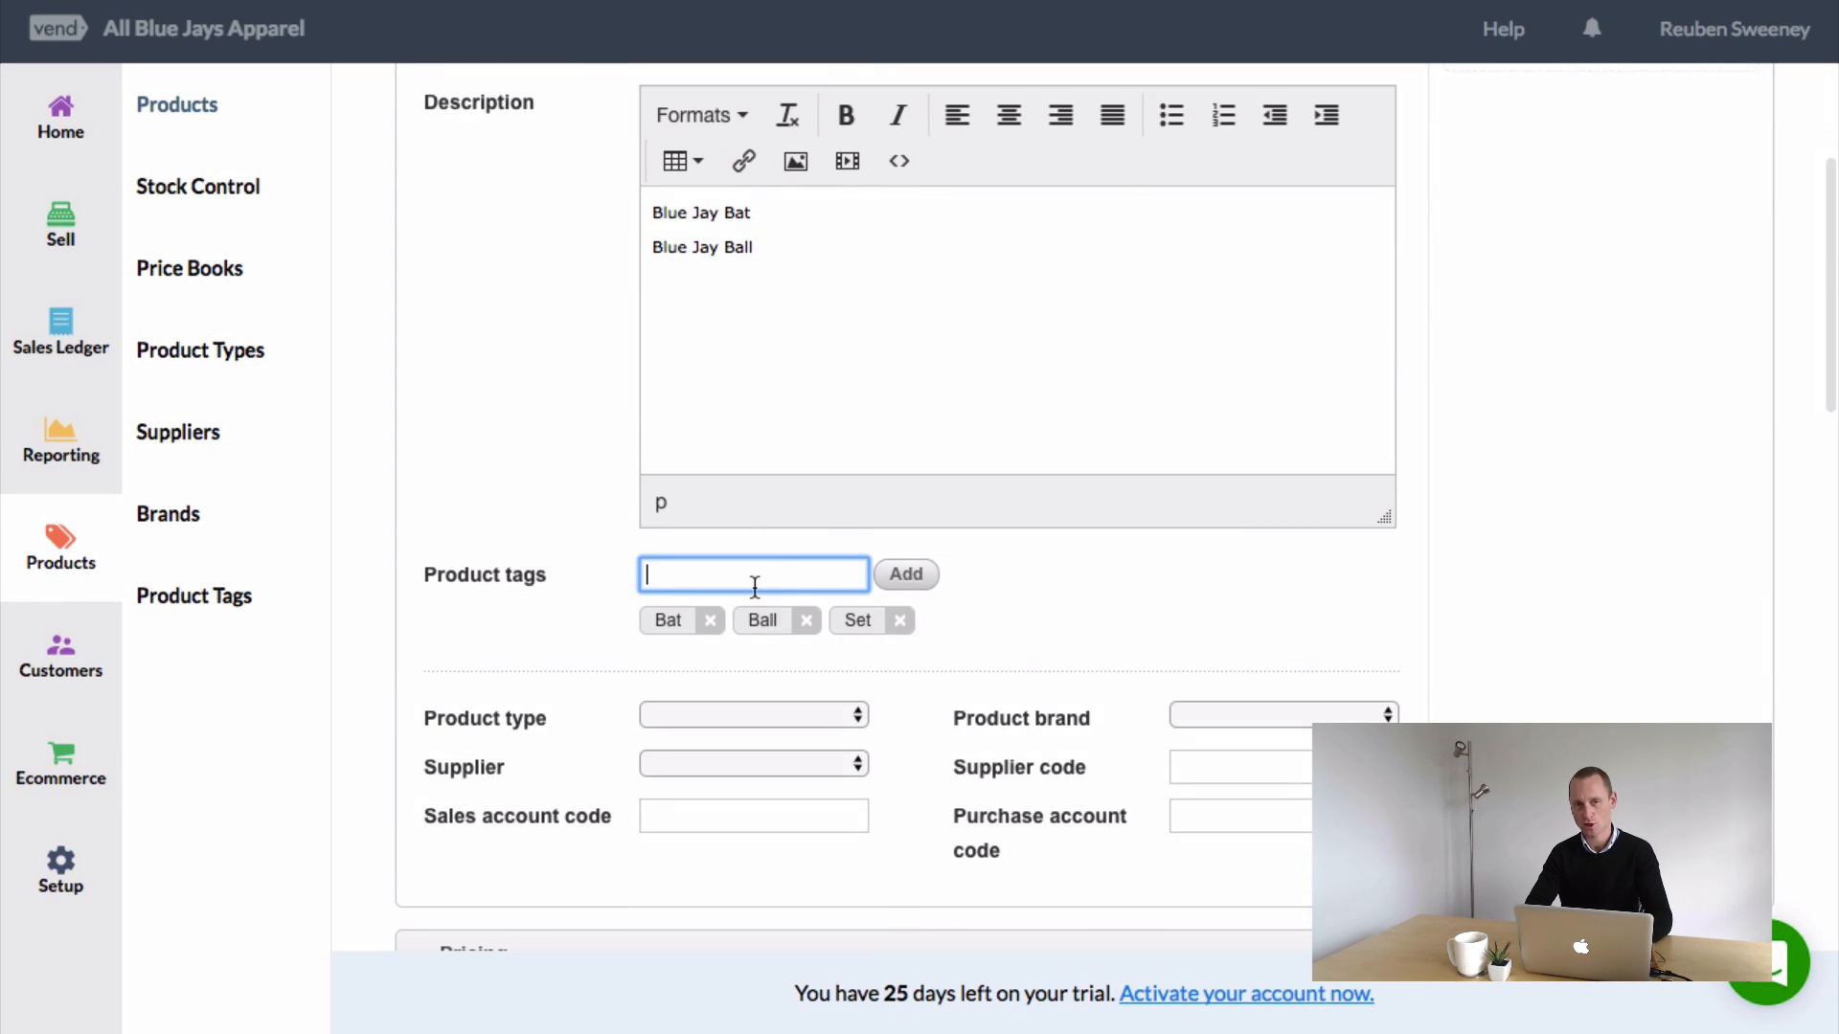
left_click(578, 654)
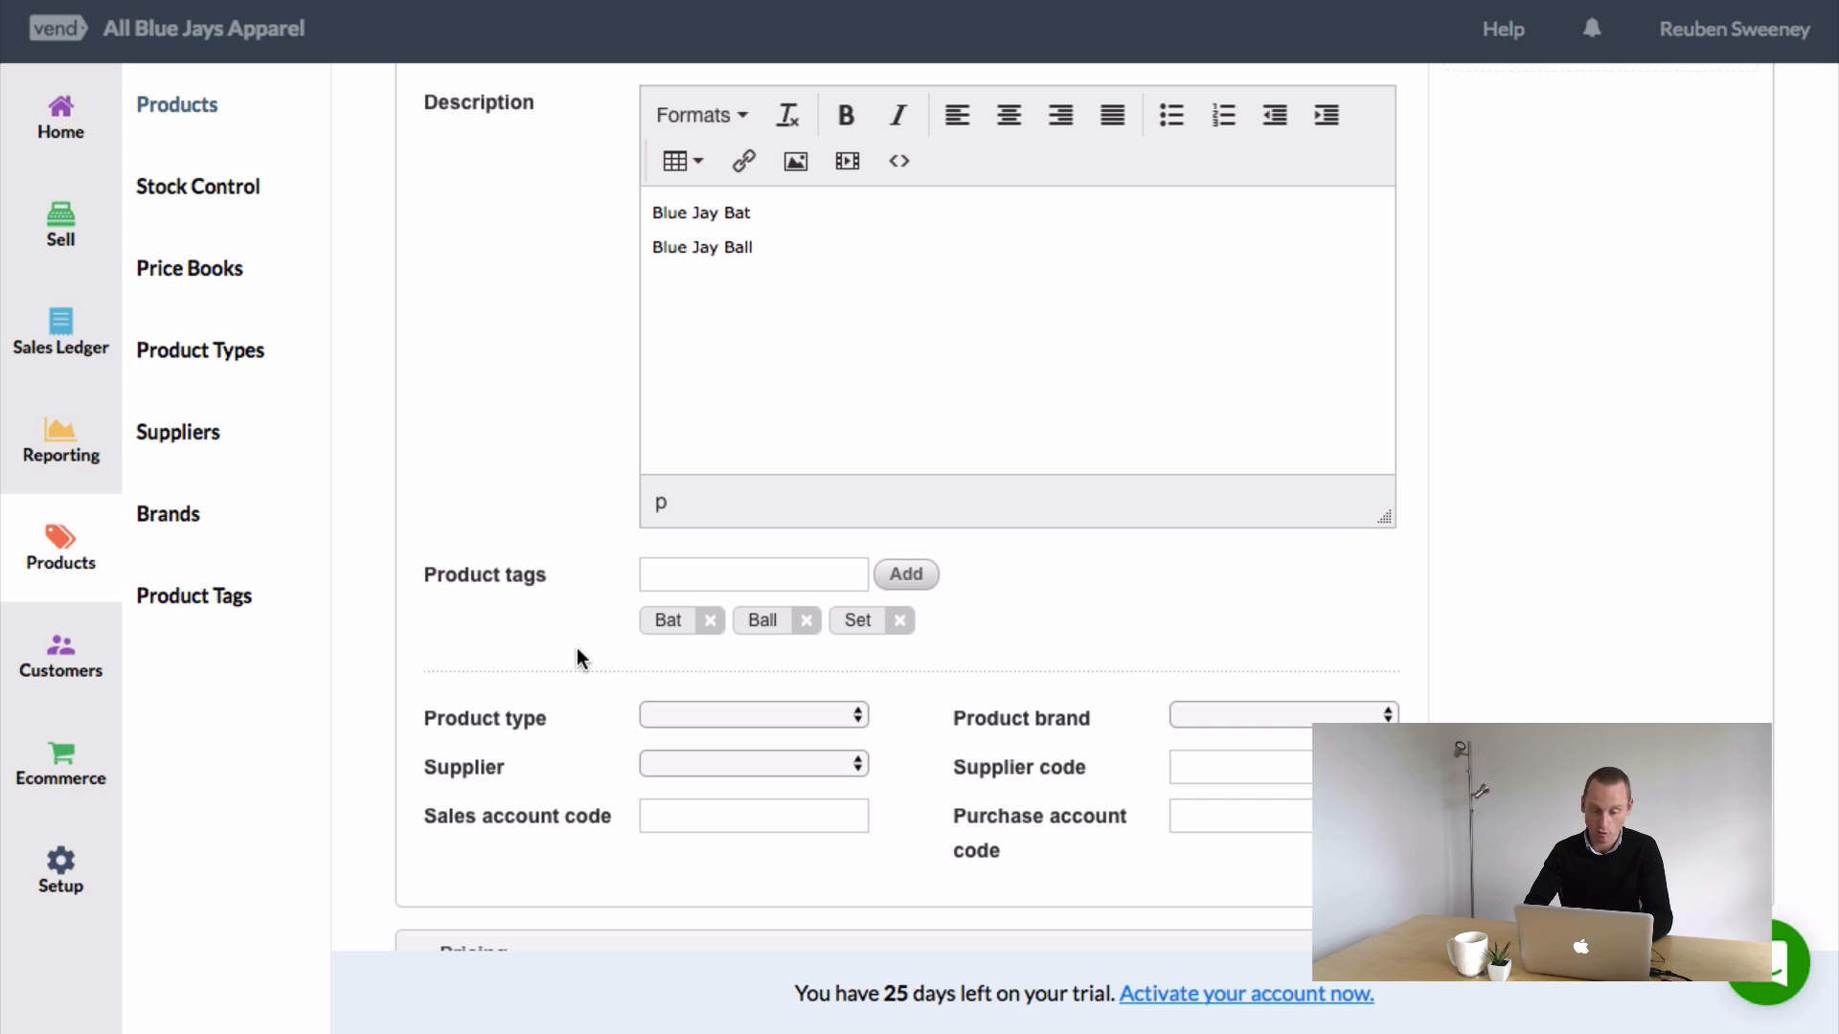
scroll(577, 644, "down", 2)
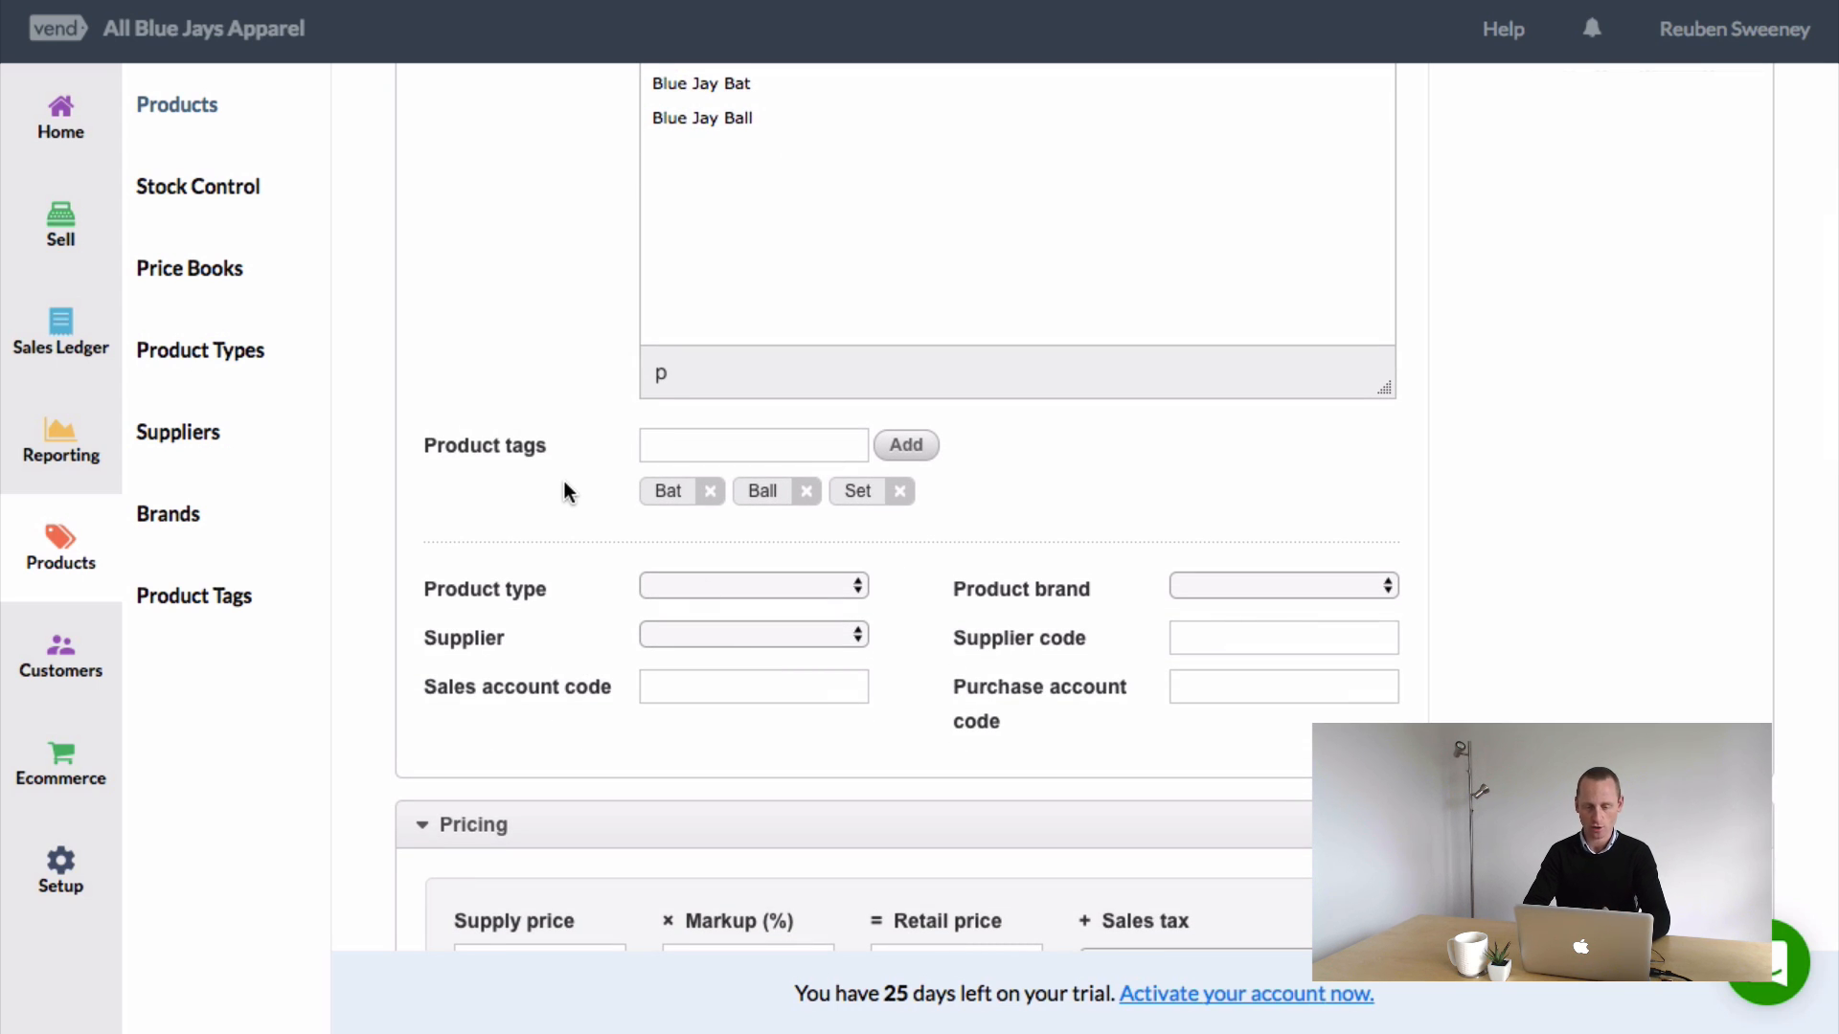
scroll(550, 639, "down", 2)
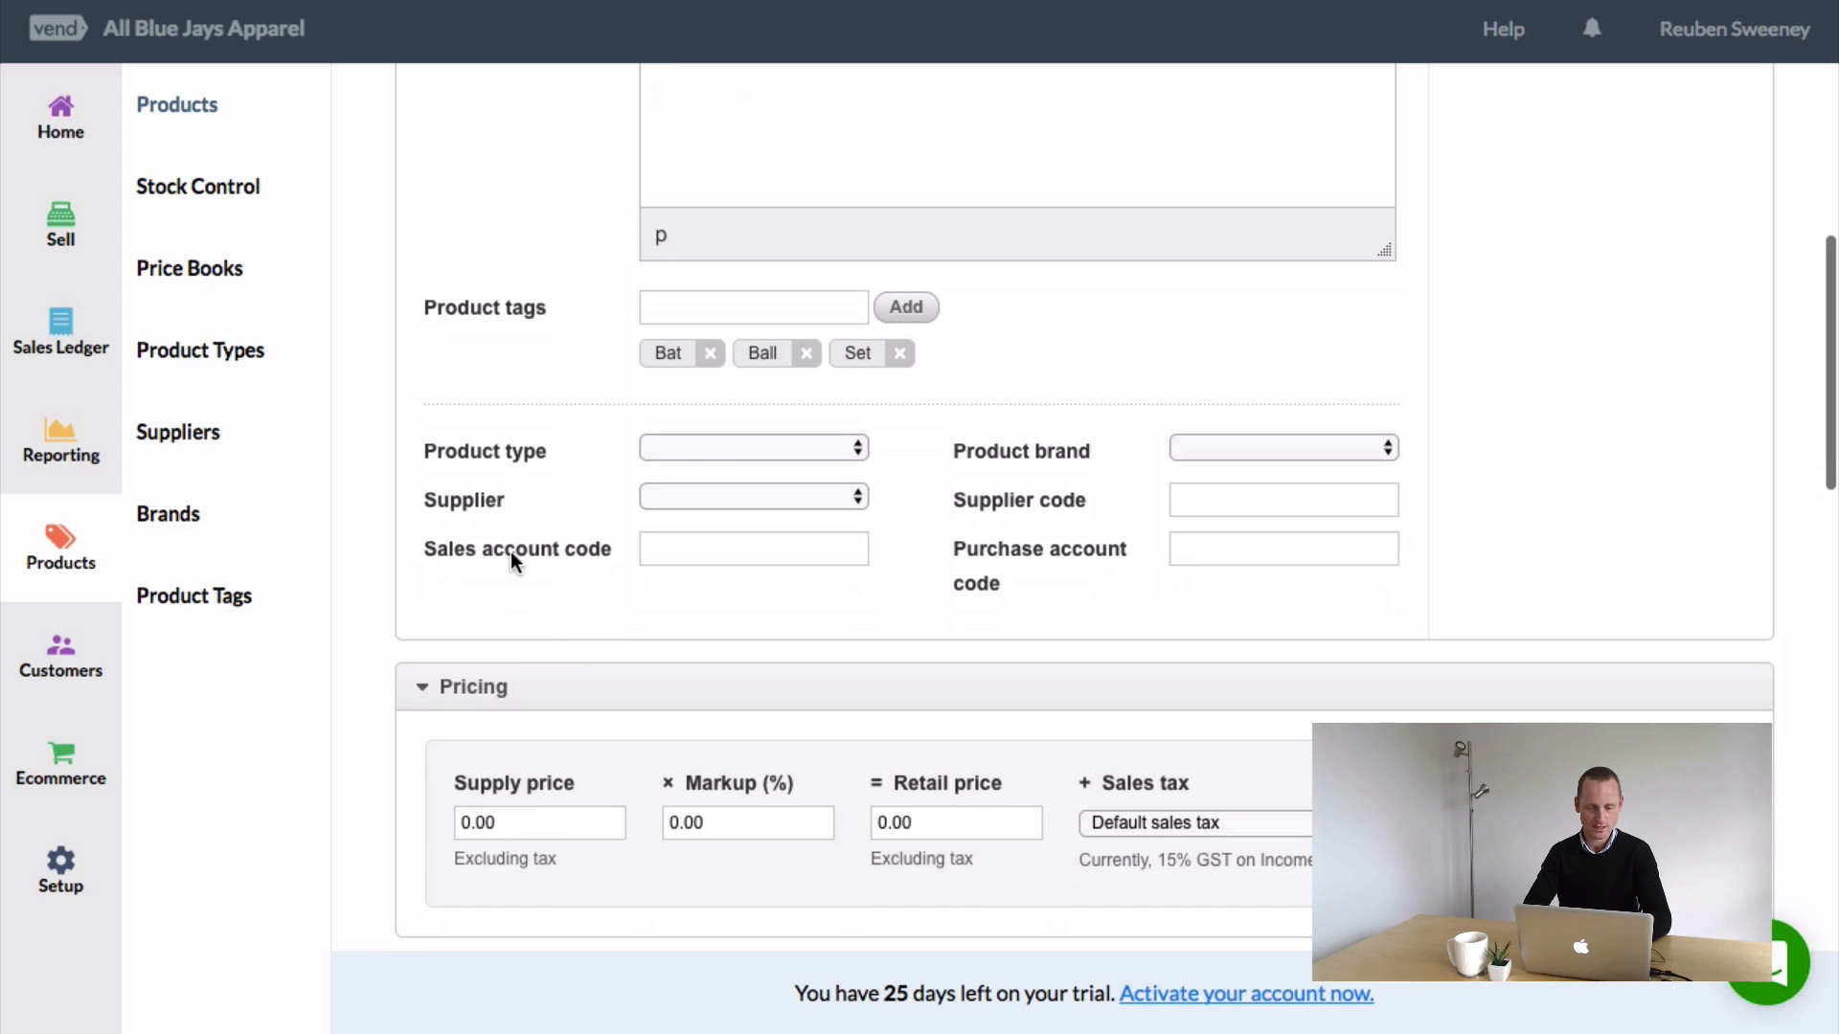
left_click(711, 446)
left_click(705, 519)
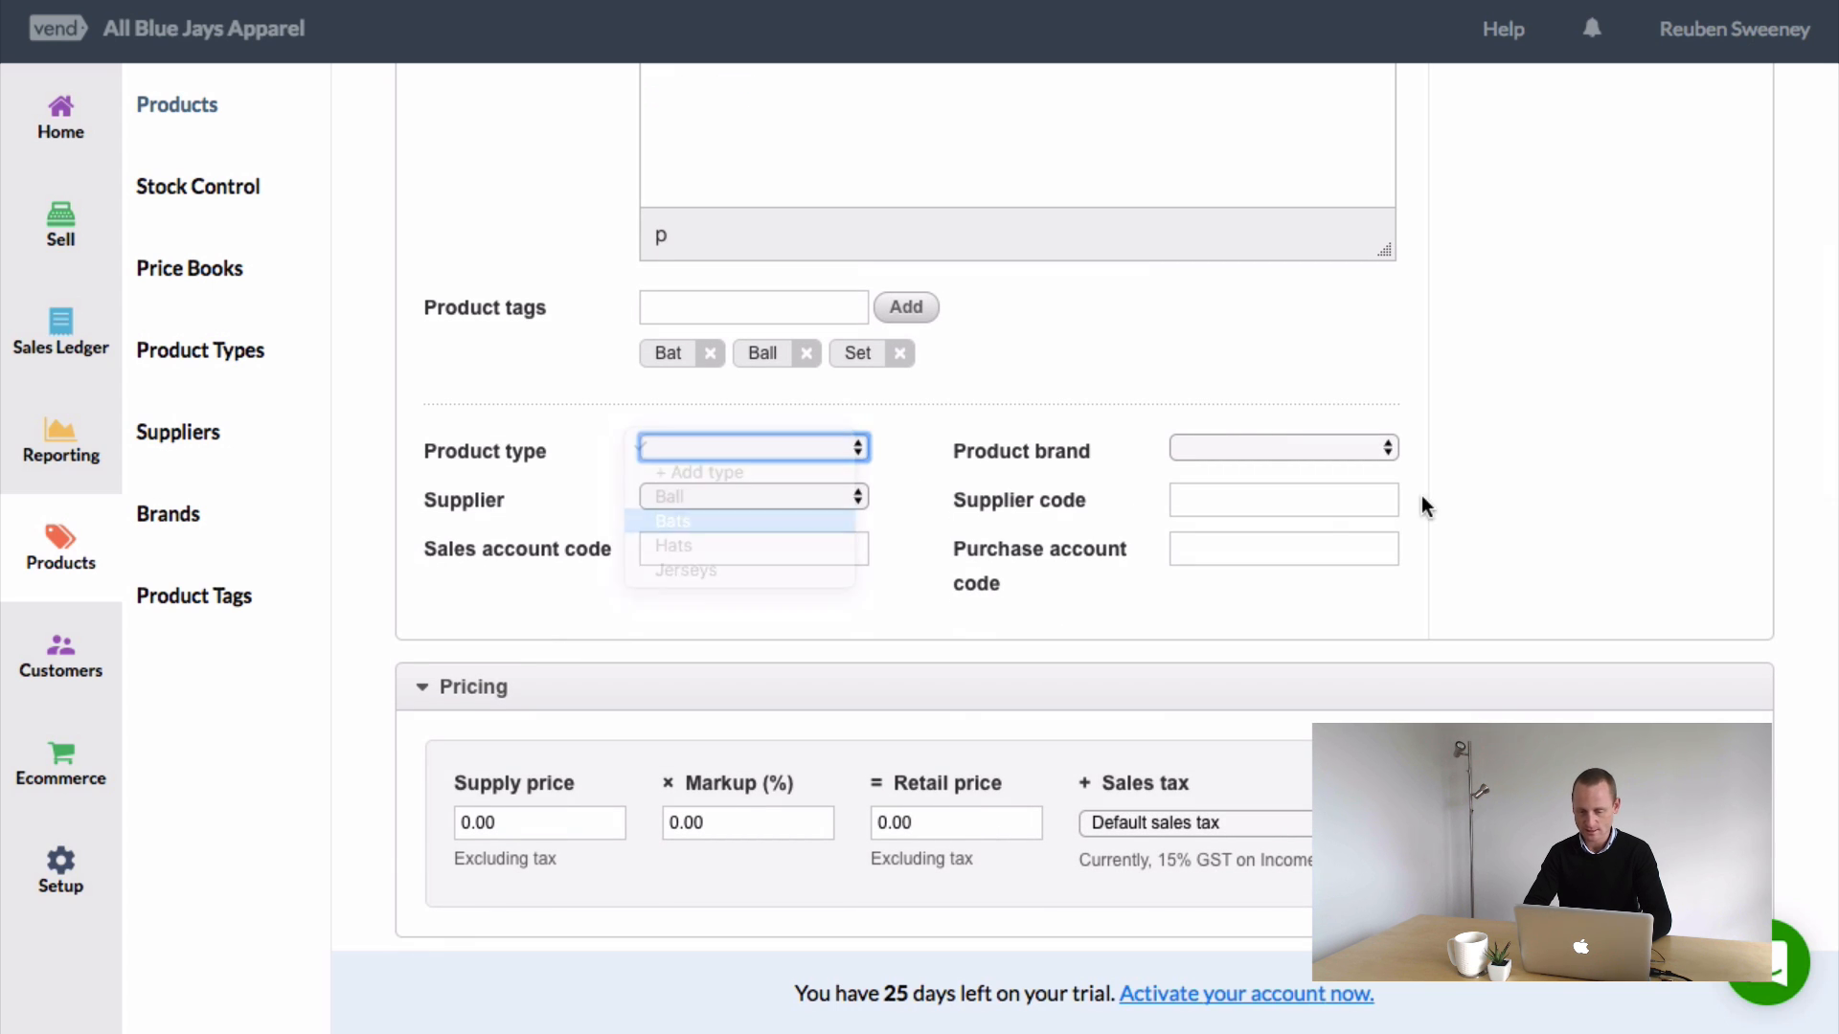
left_click(1241, 449)
left_click(1218, 496)
- Choose Bayside Wholesale as the supplier and enter the supplier code BAY74949340
left_click(851, 496)
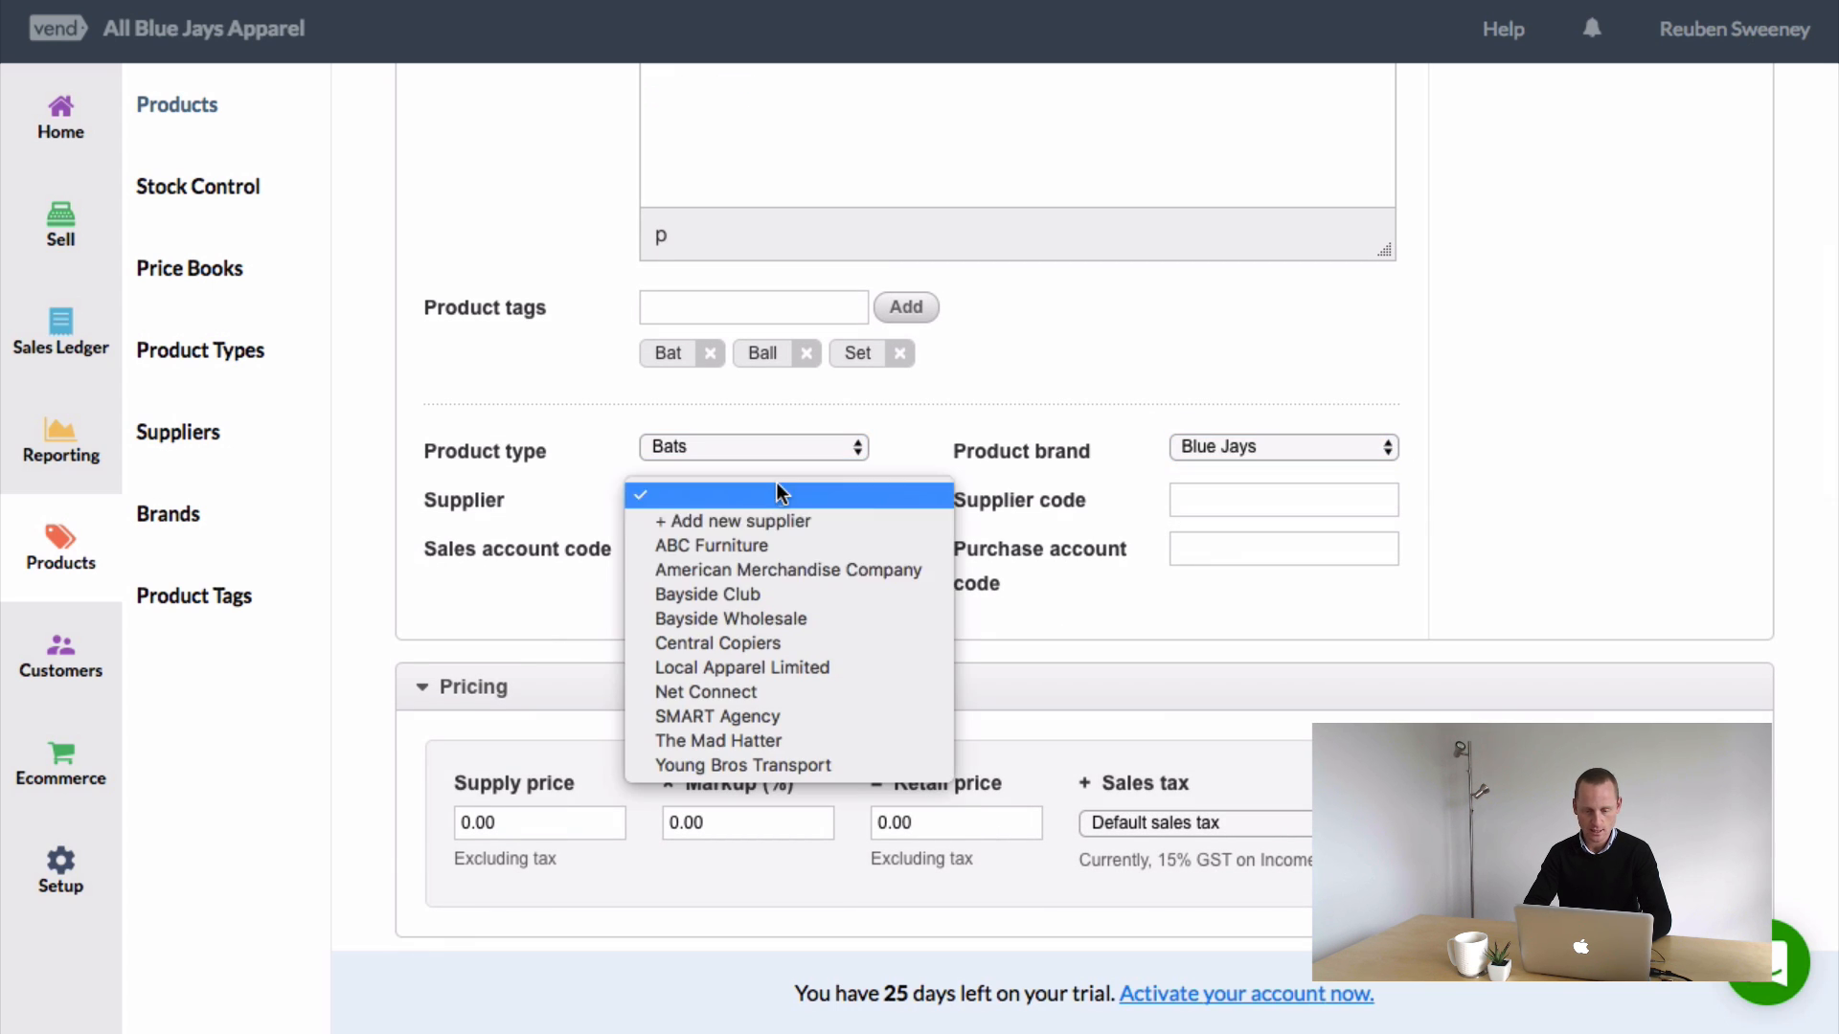
left_click(715, 618)
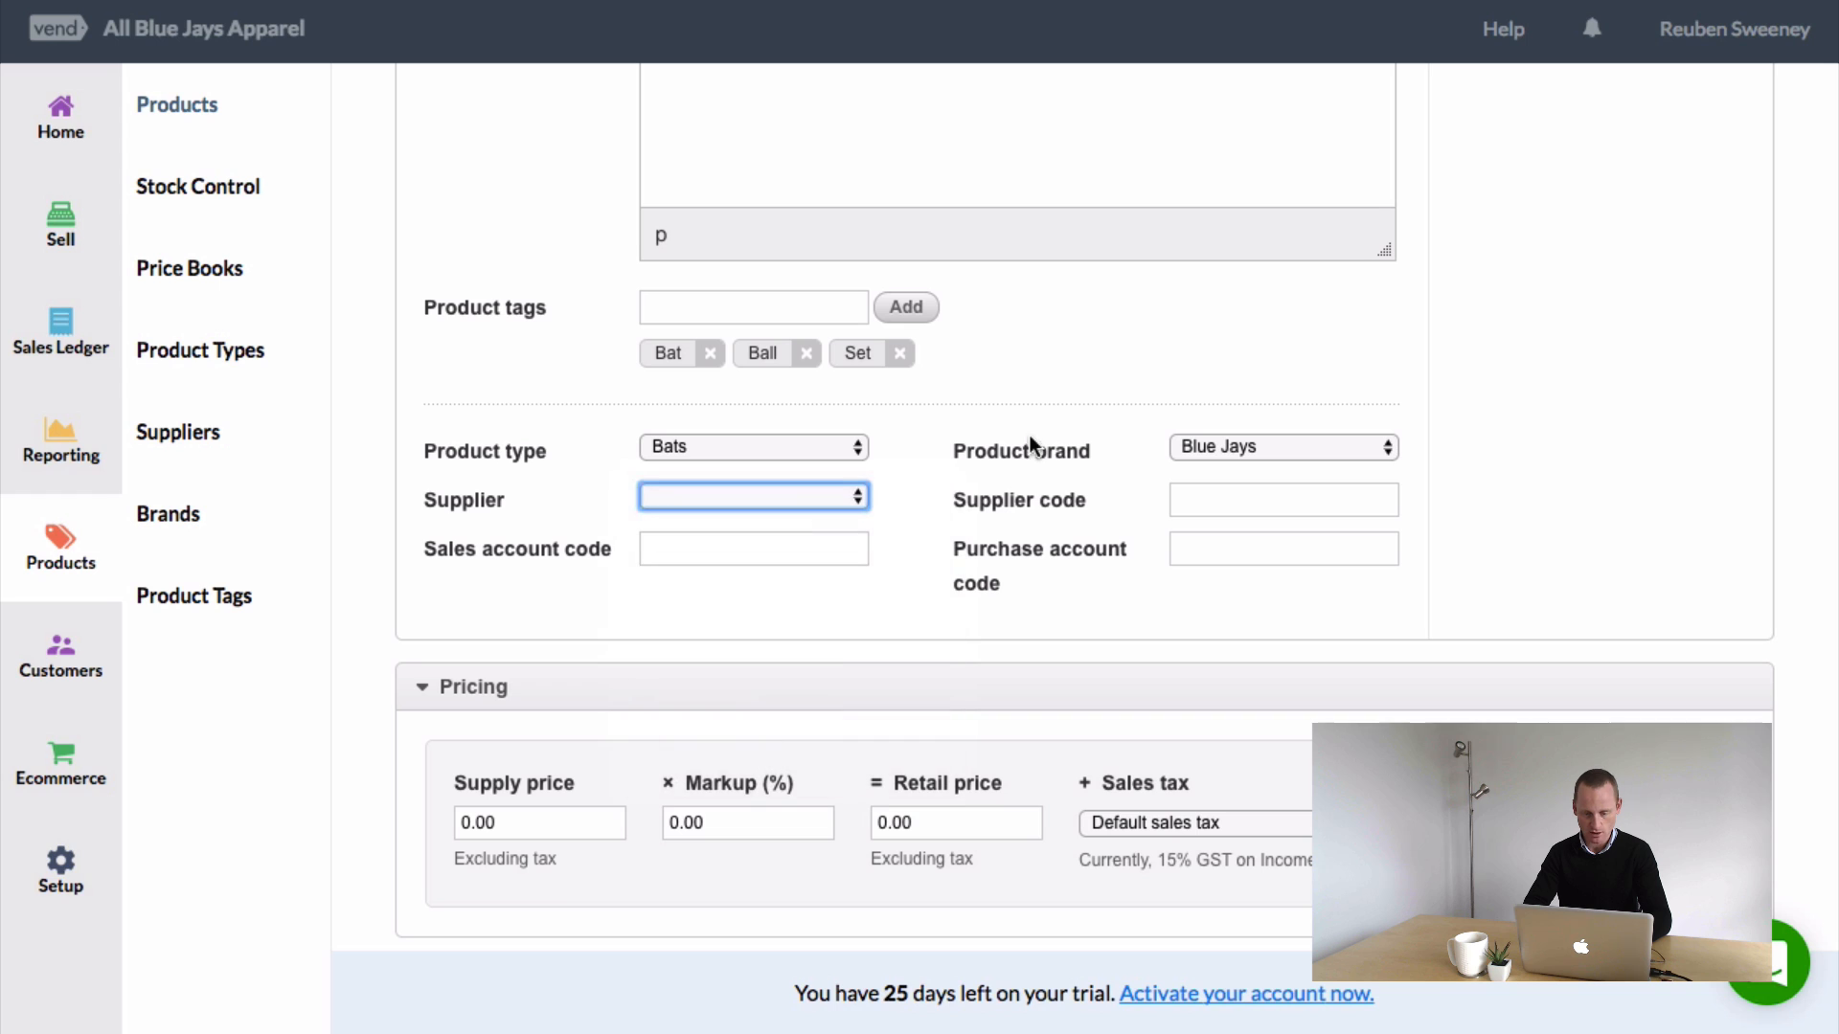
left_click(1215, 499)
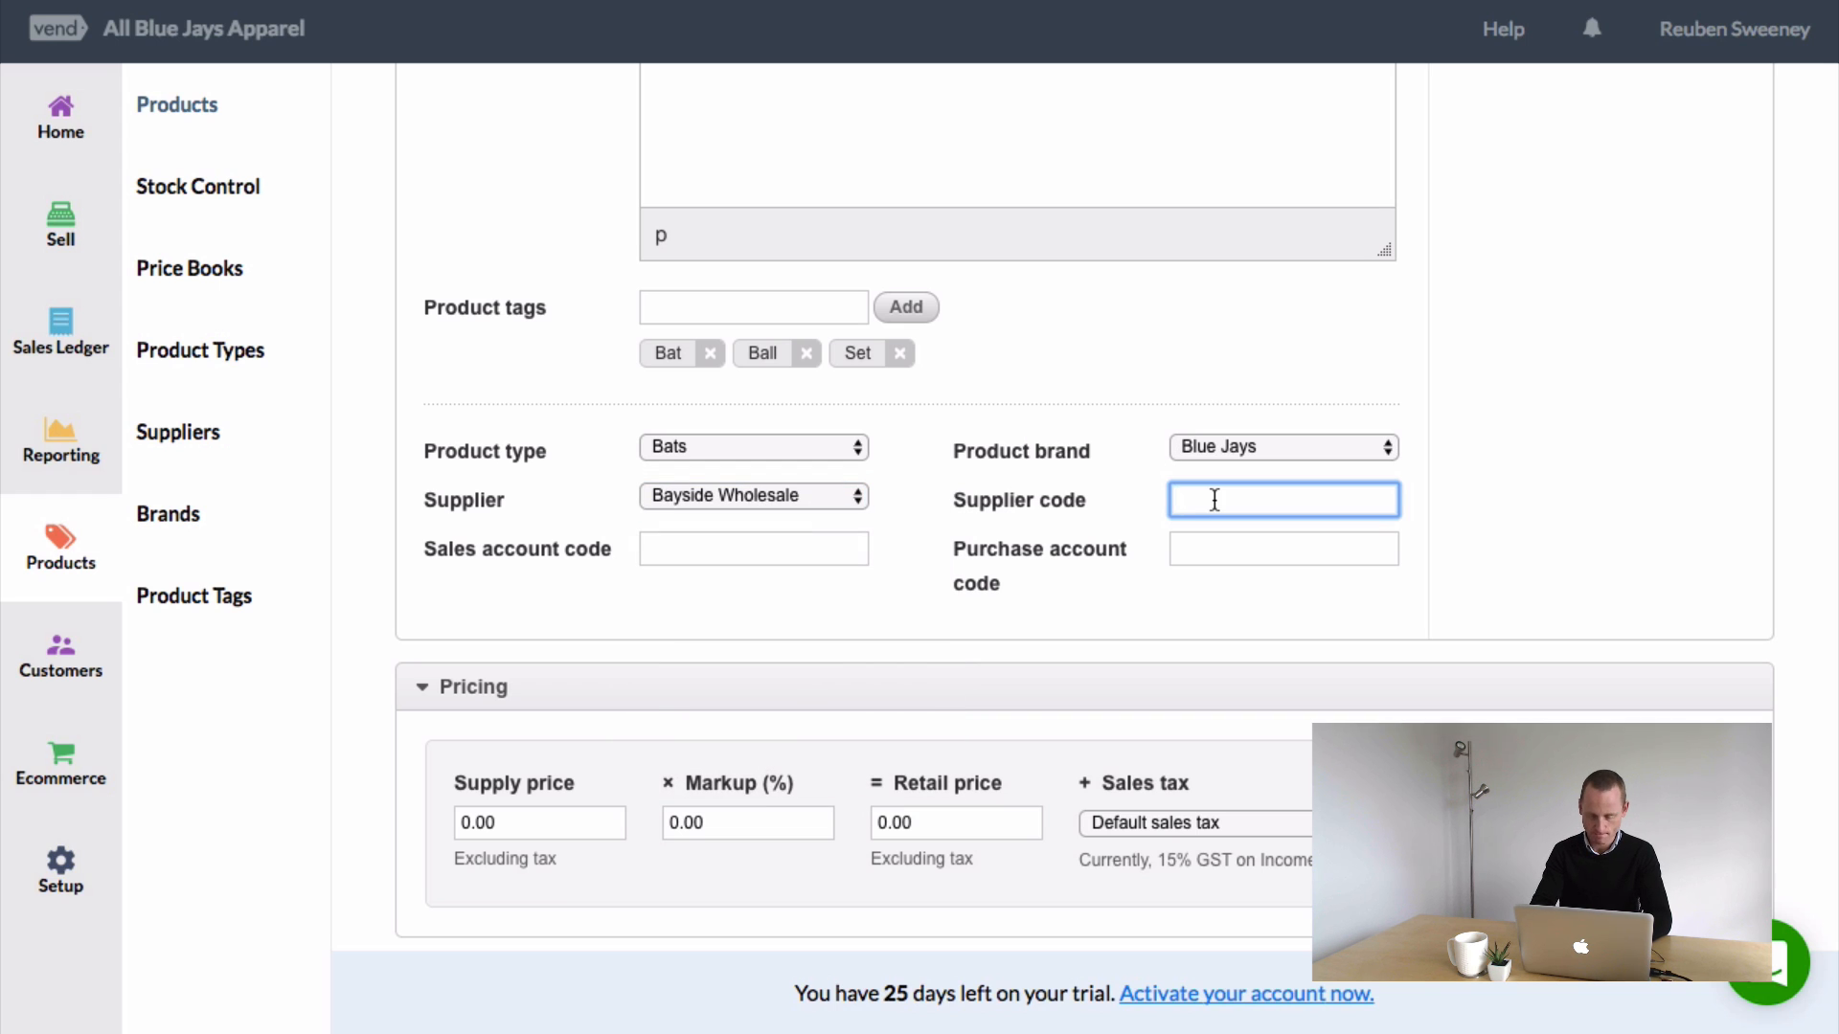
type("BAY74949340")
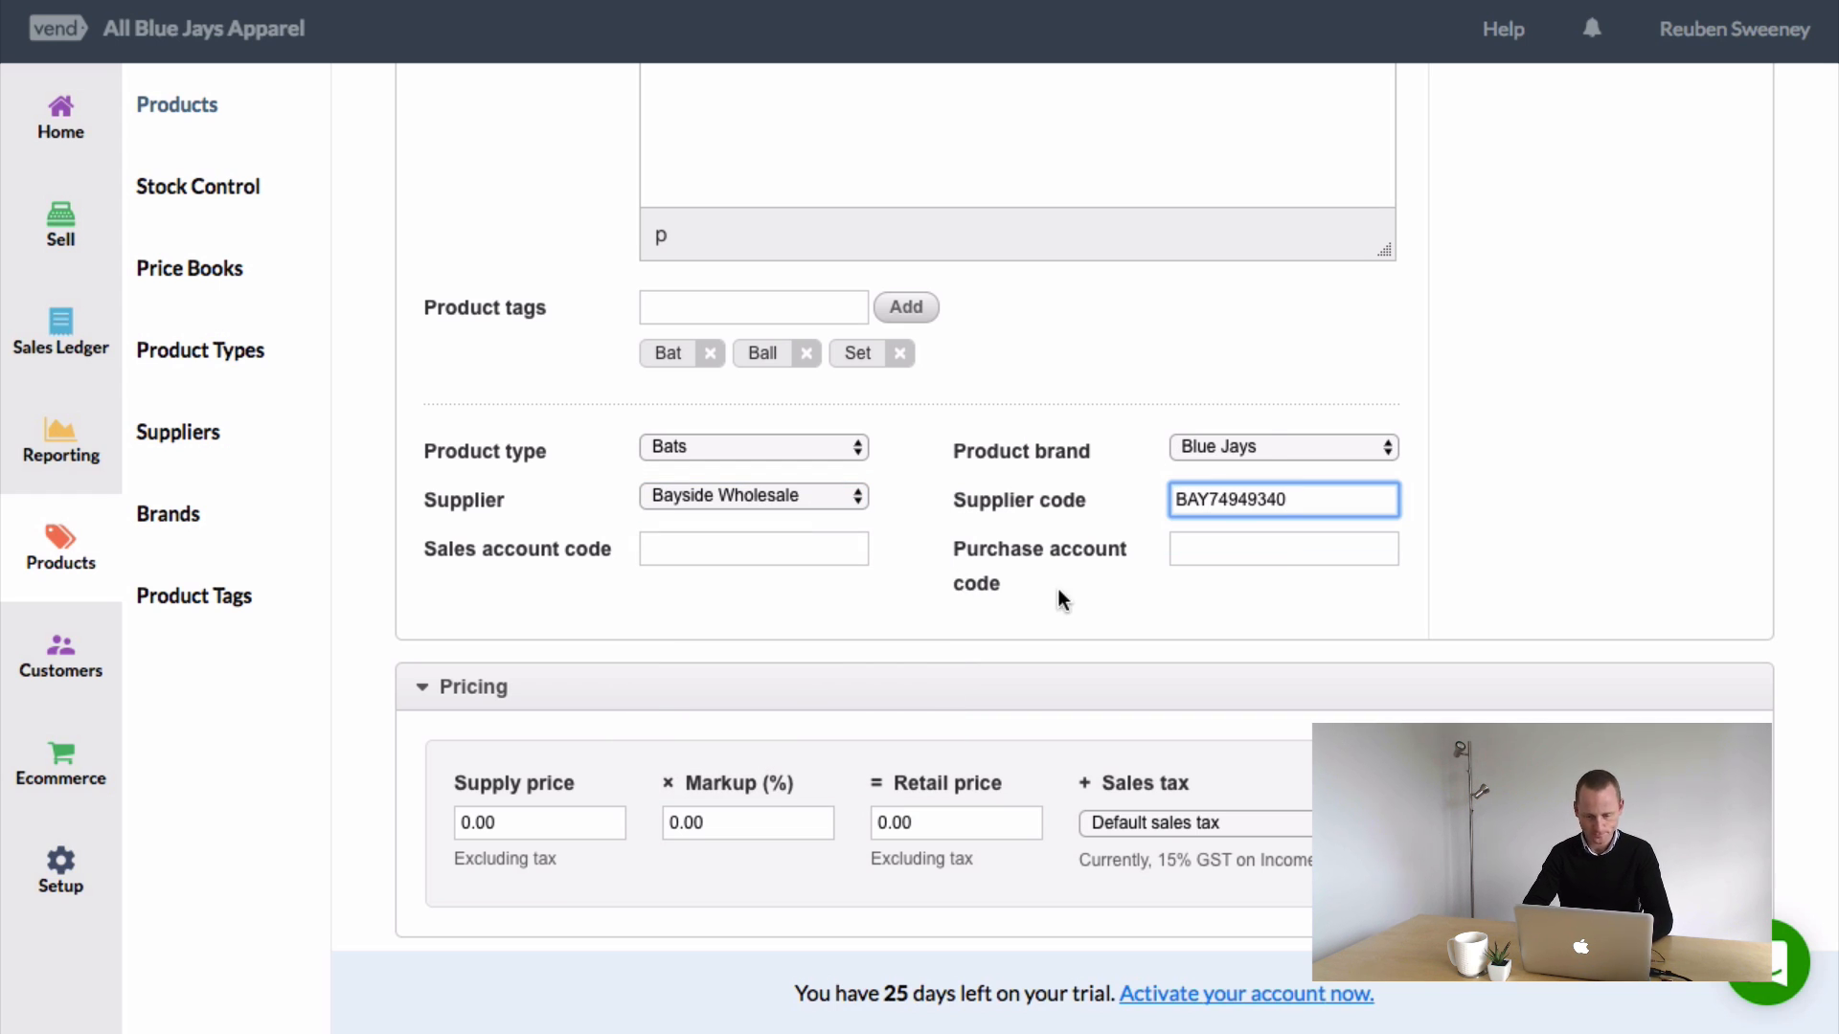
scroll(1058, 588, "down", 4)
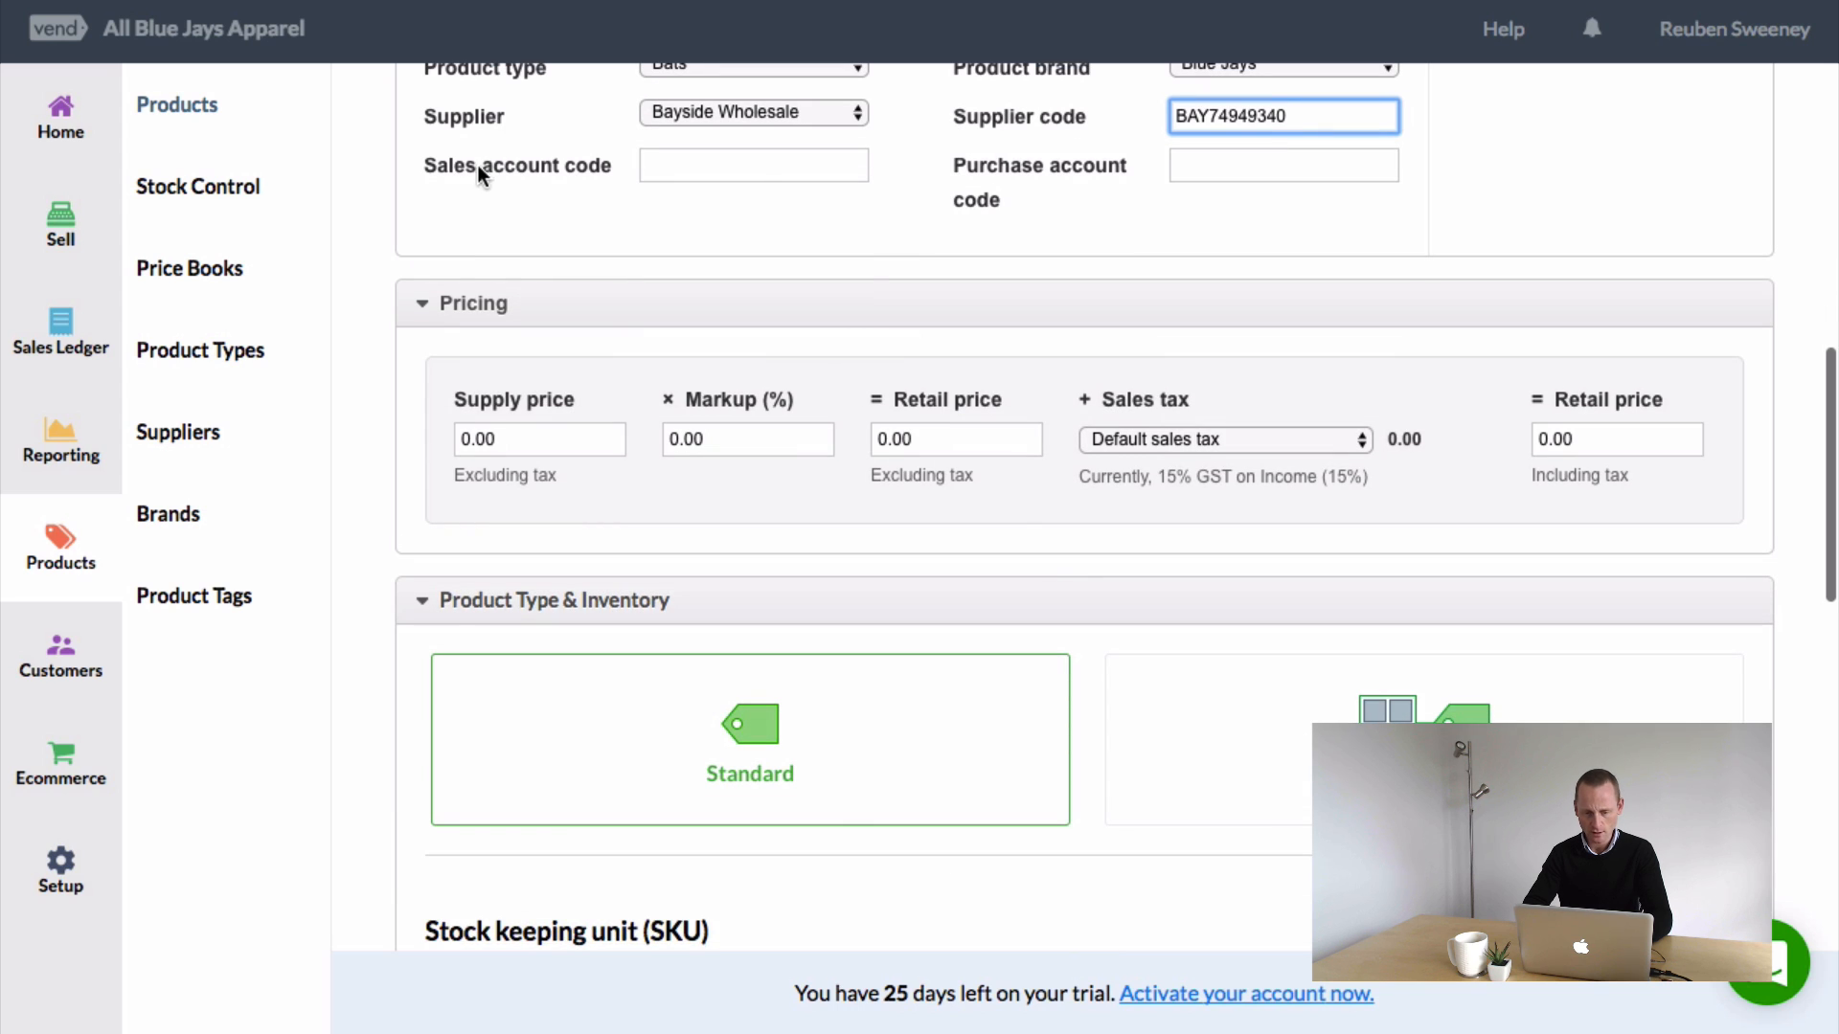
left_click(1211, 187)
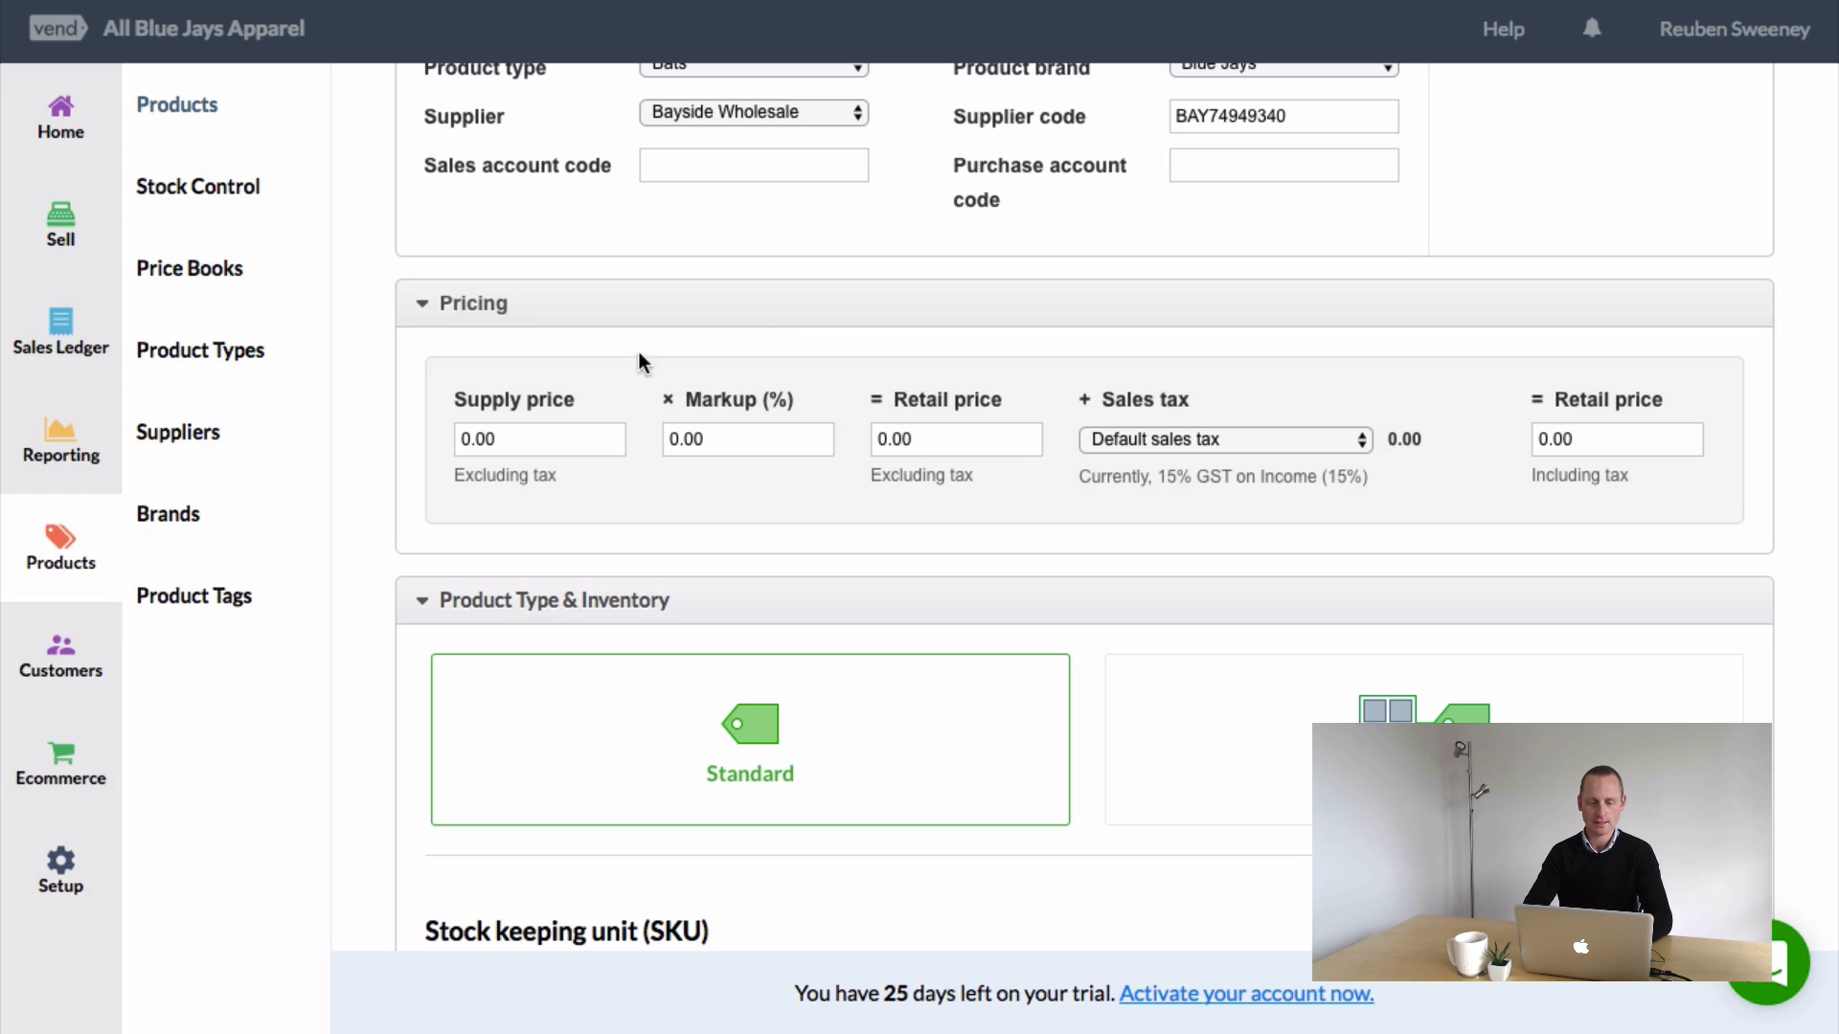
- Set the product's supply price excluding tax to 40
left_click(566, 437)
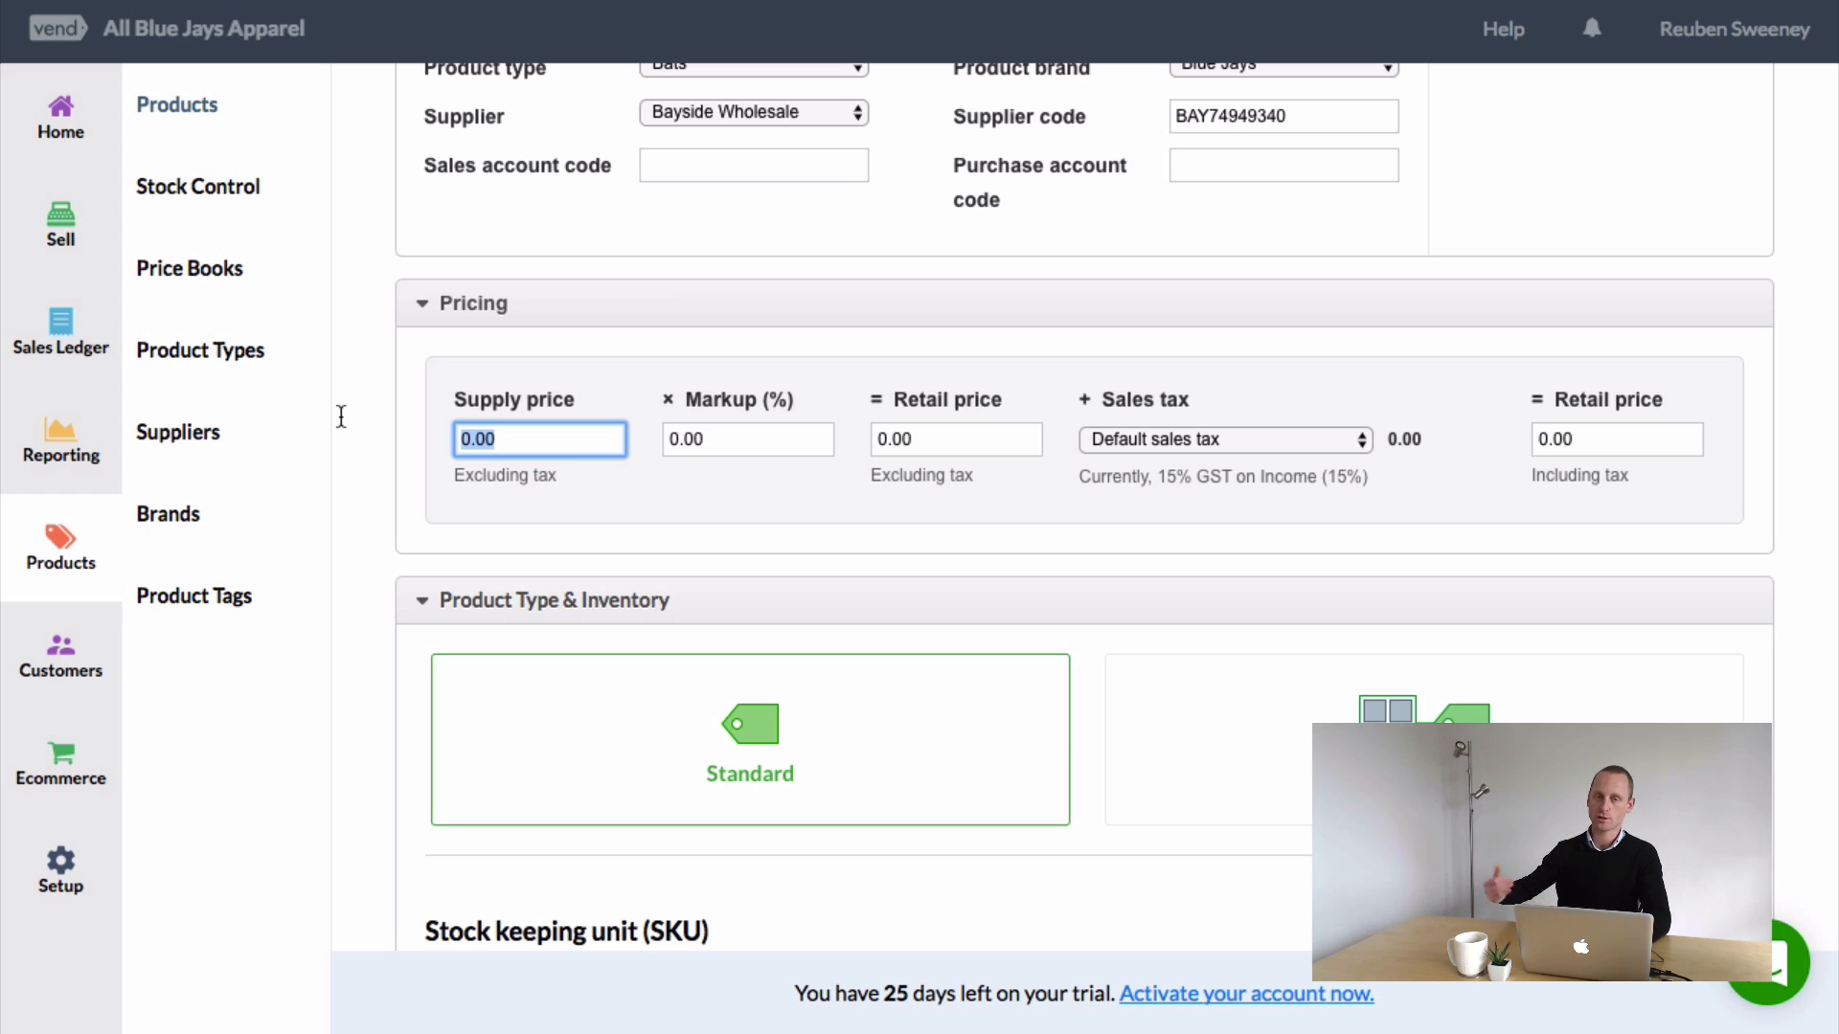
left_click(514, 442)
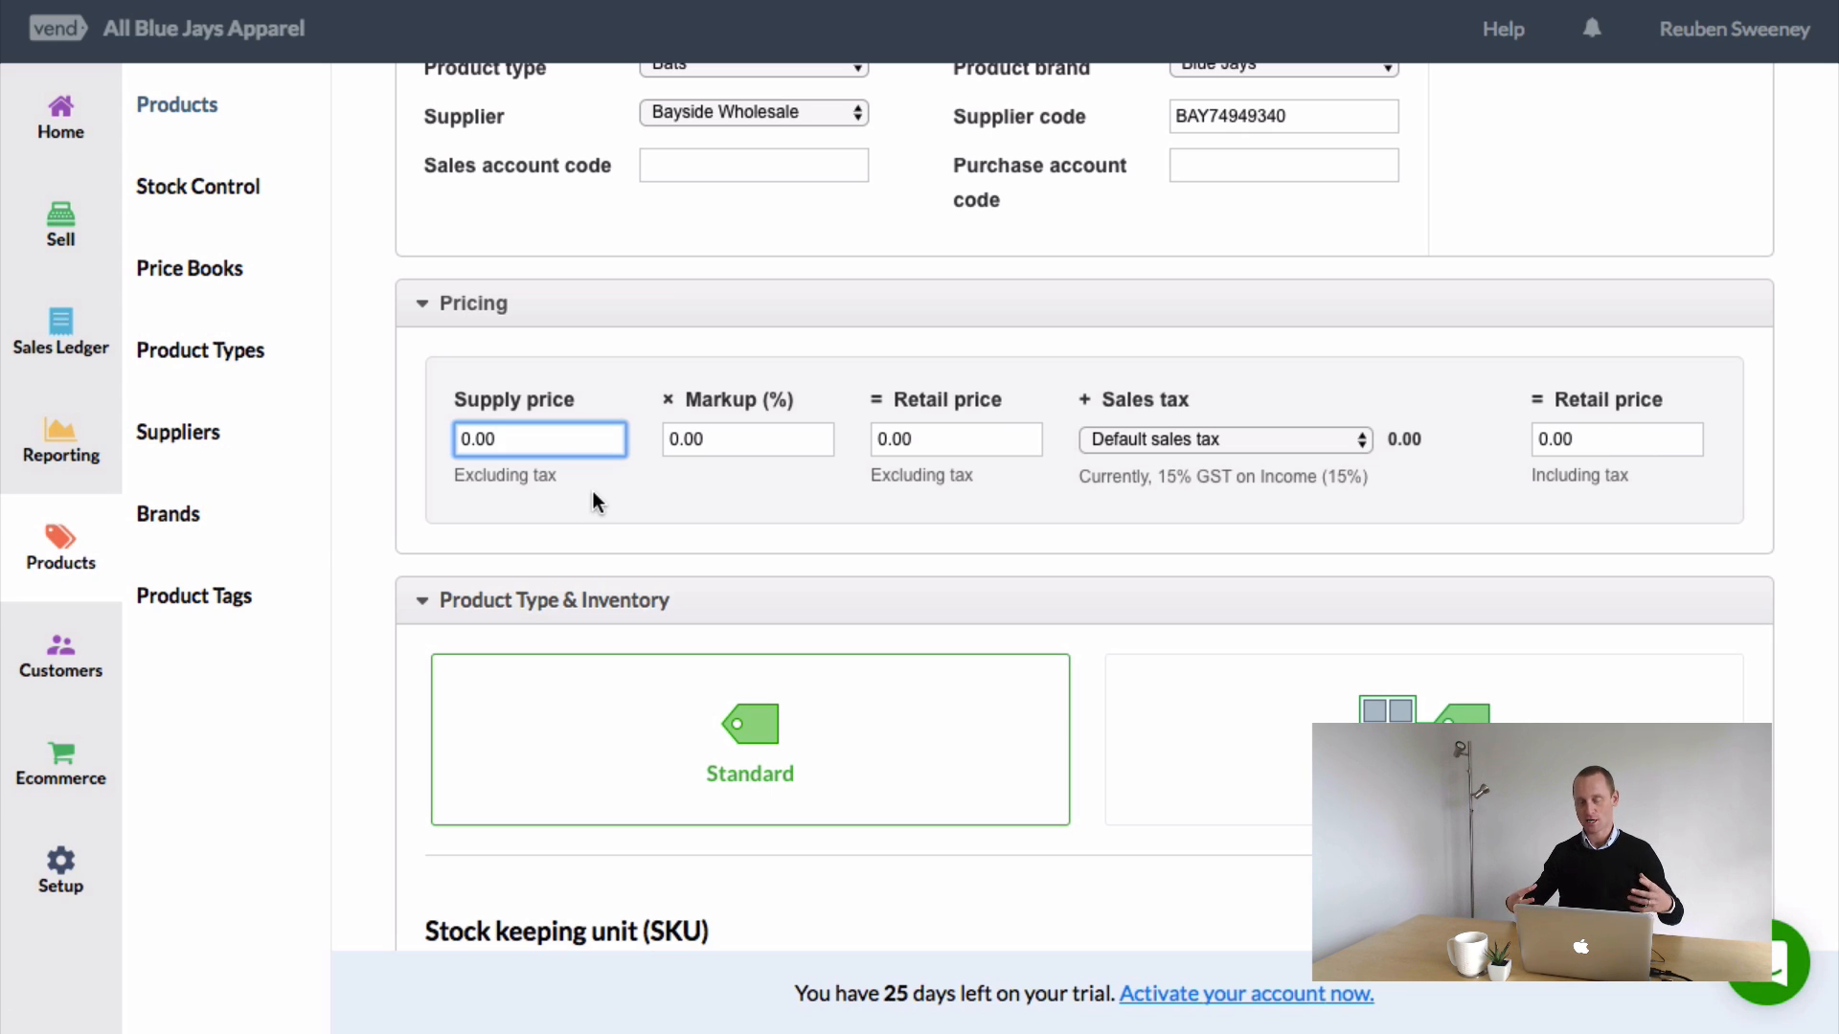
left_click_drag(494, 450, 414, 436)
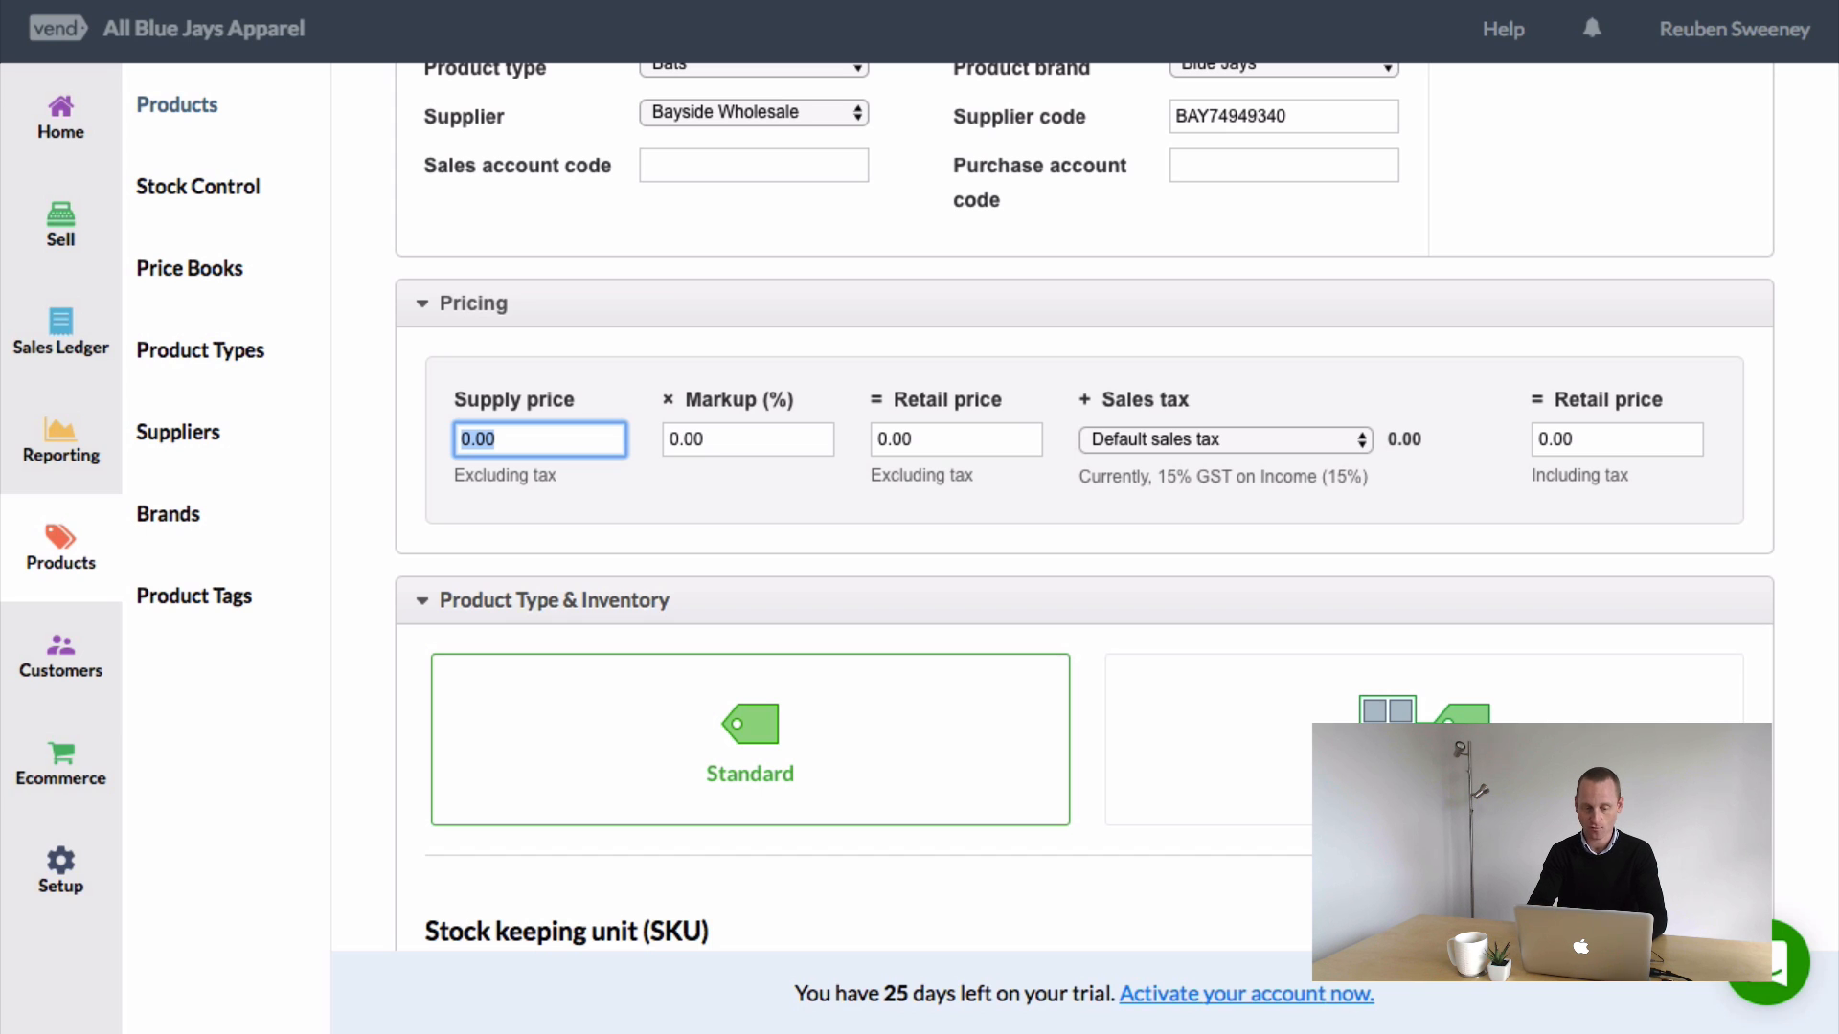
type("40")
key("BackSpace")
key("BackSpace")
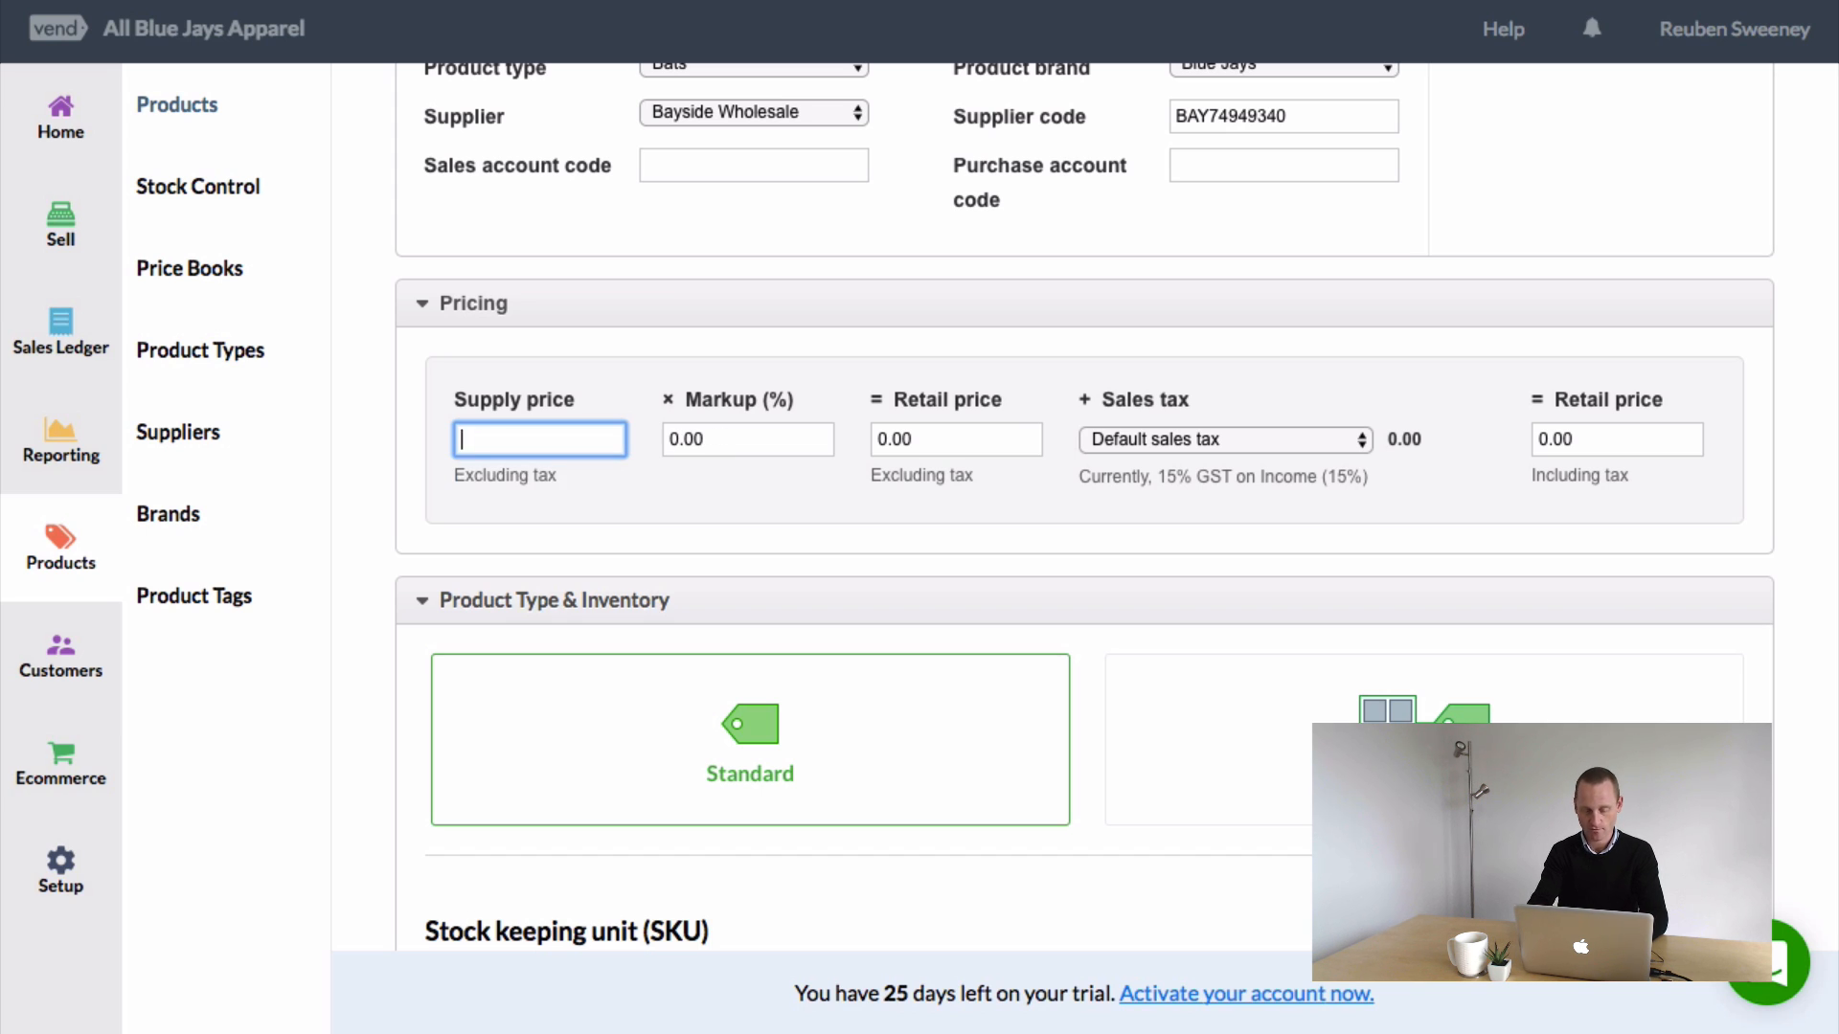
type("40")
key("Tab")
- Set the retail price including tax to 89
left_click(1631, 423)
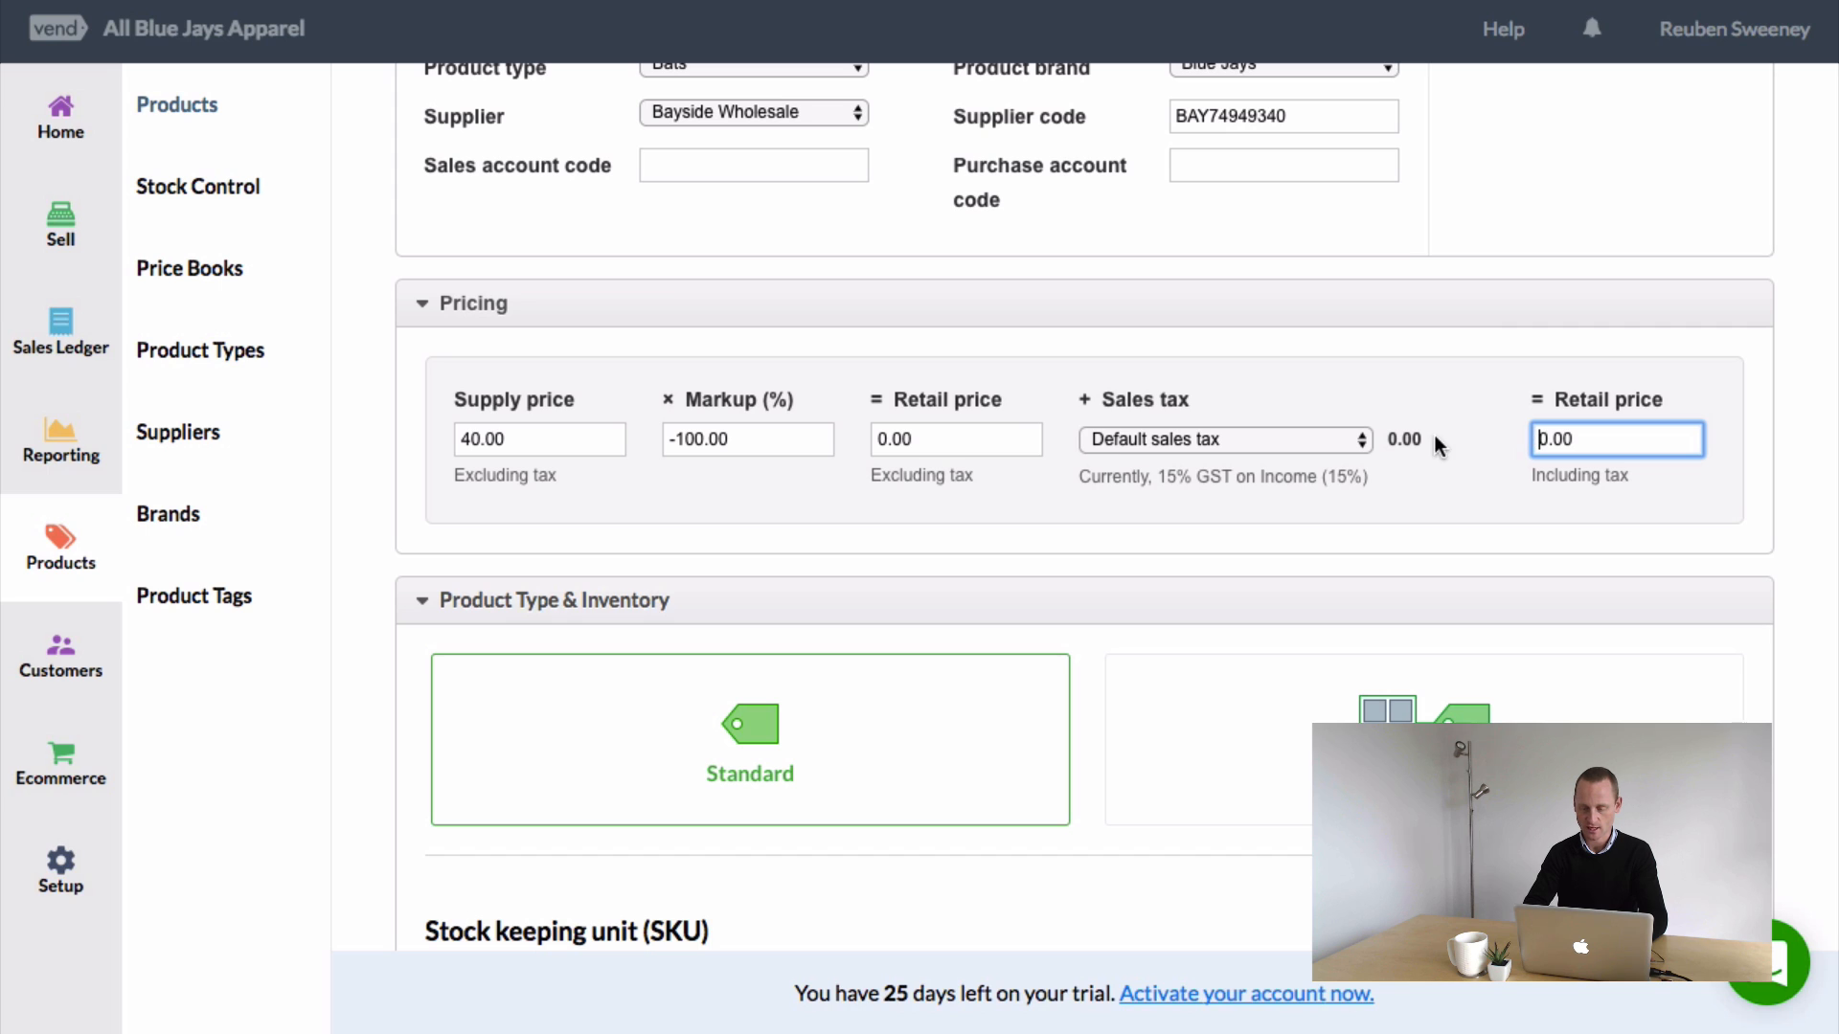
double_click(1563, 431)
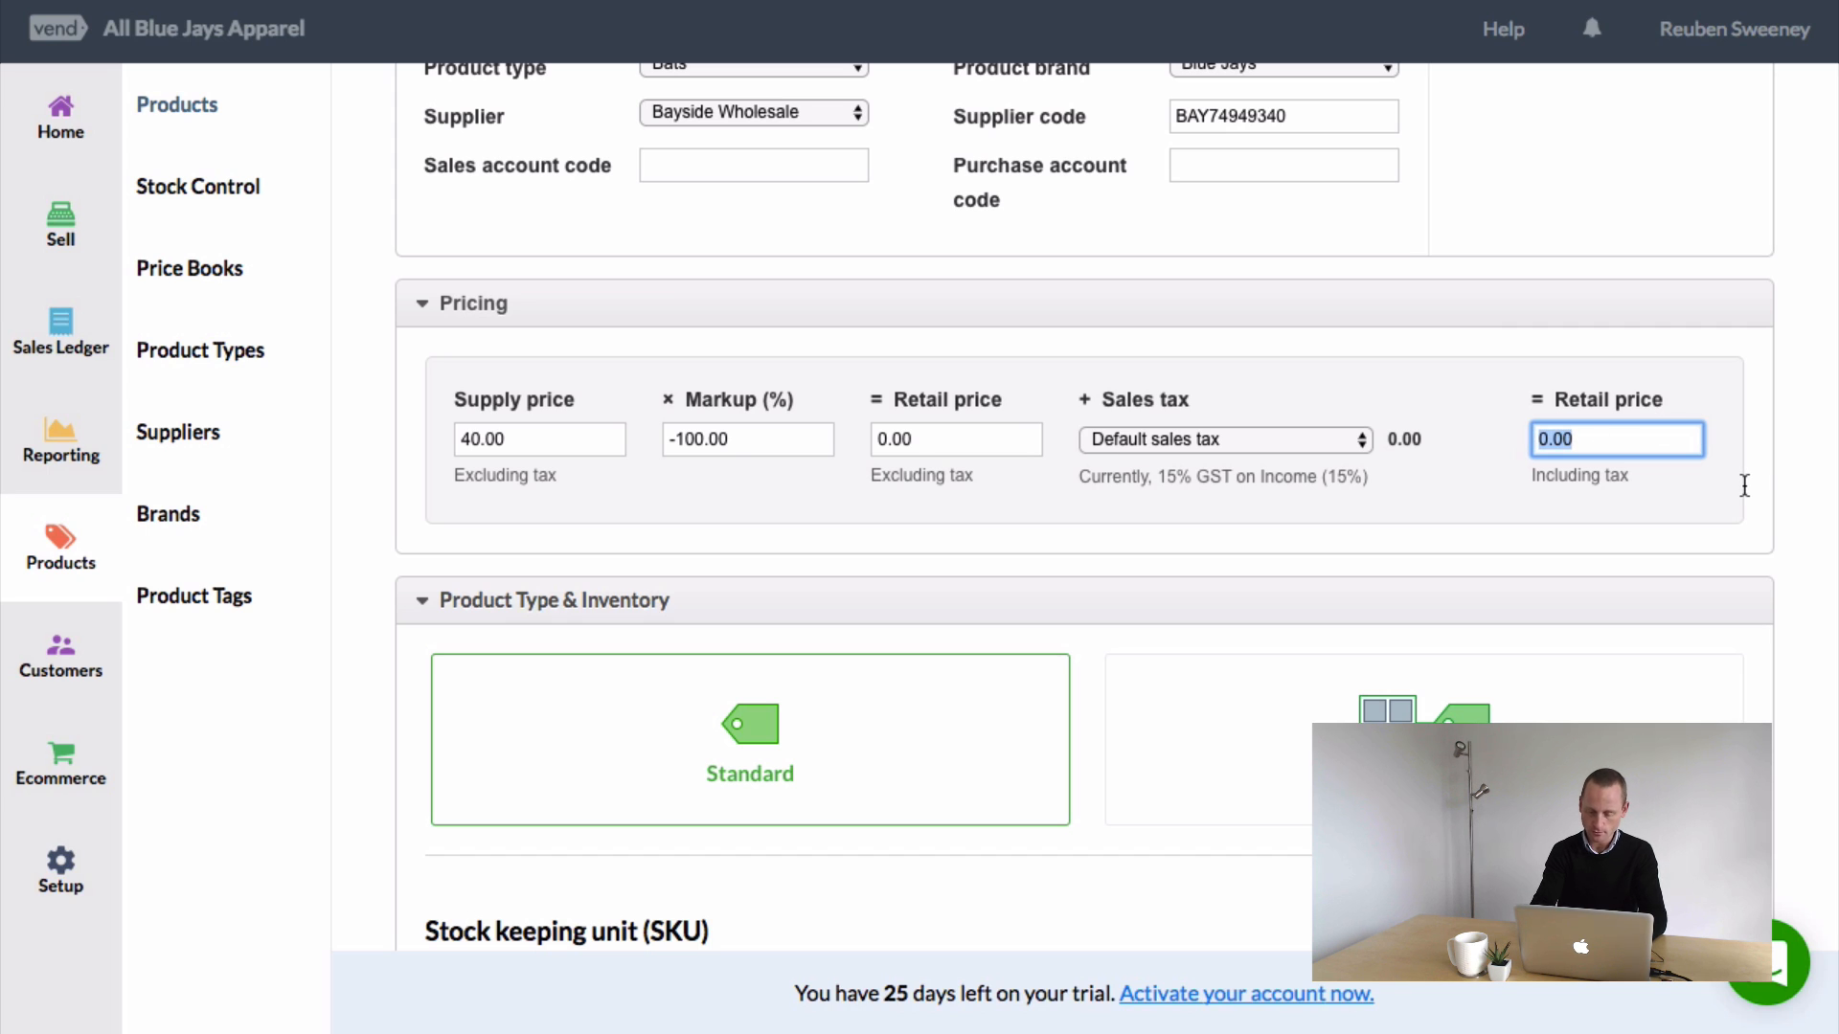
type("89")
left_click(1789, 505)
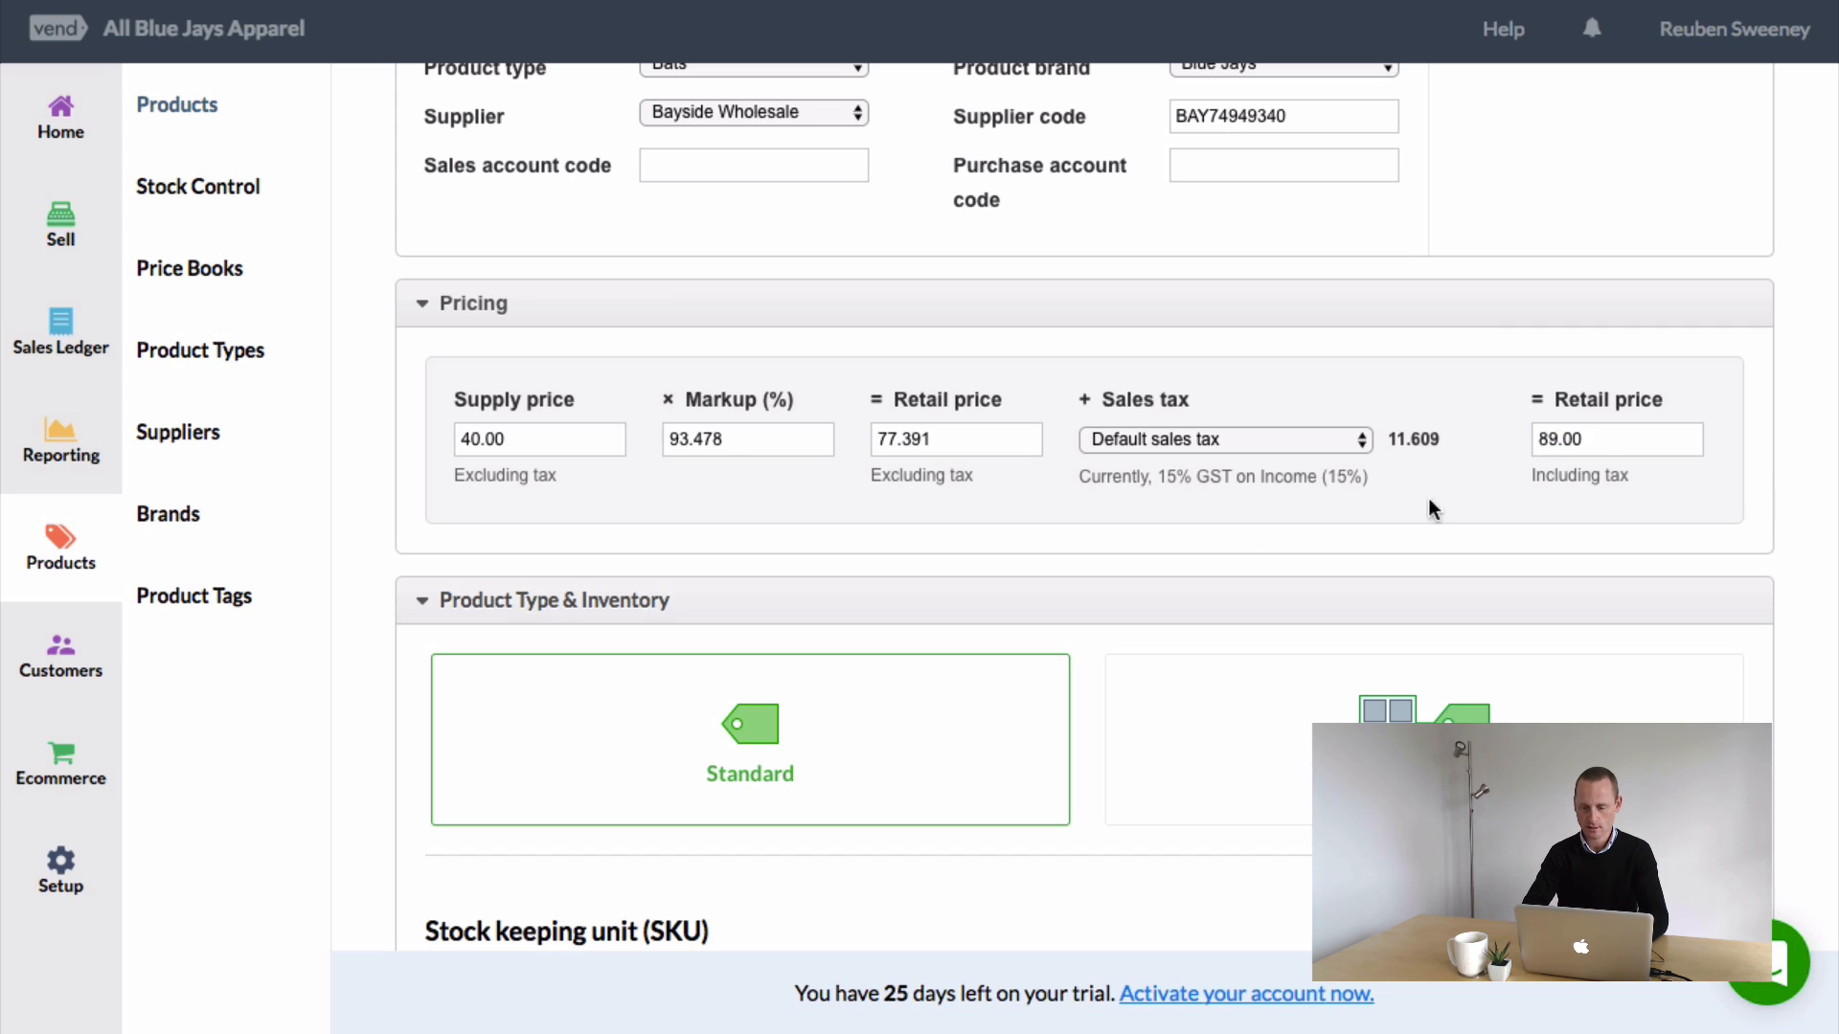
- Set the product's retail price including tax to 79
left_click_drag(1605, 440, 1402, 433)
type("79")
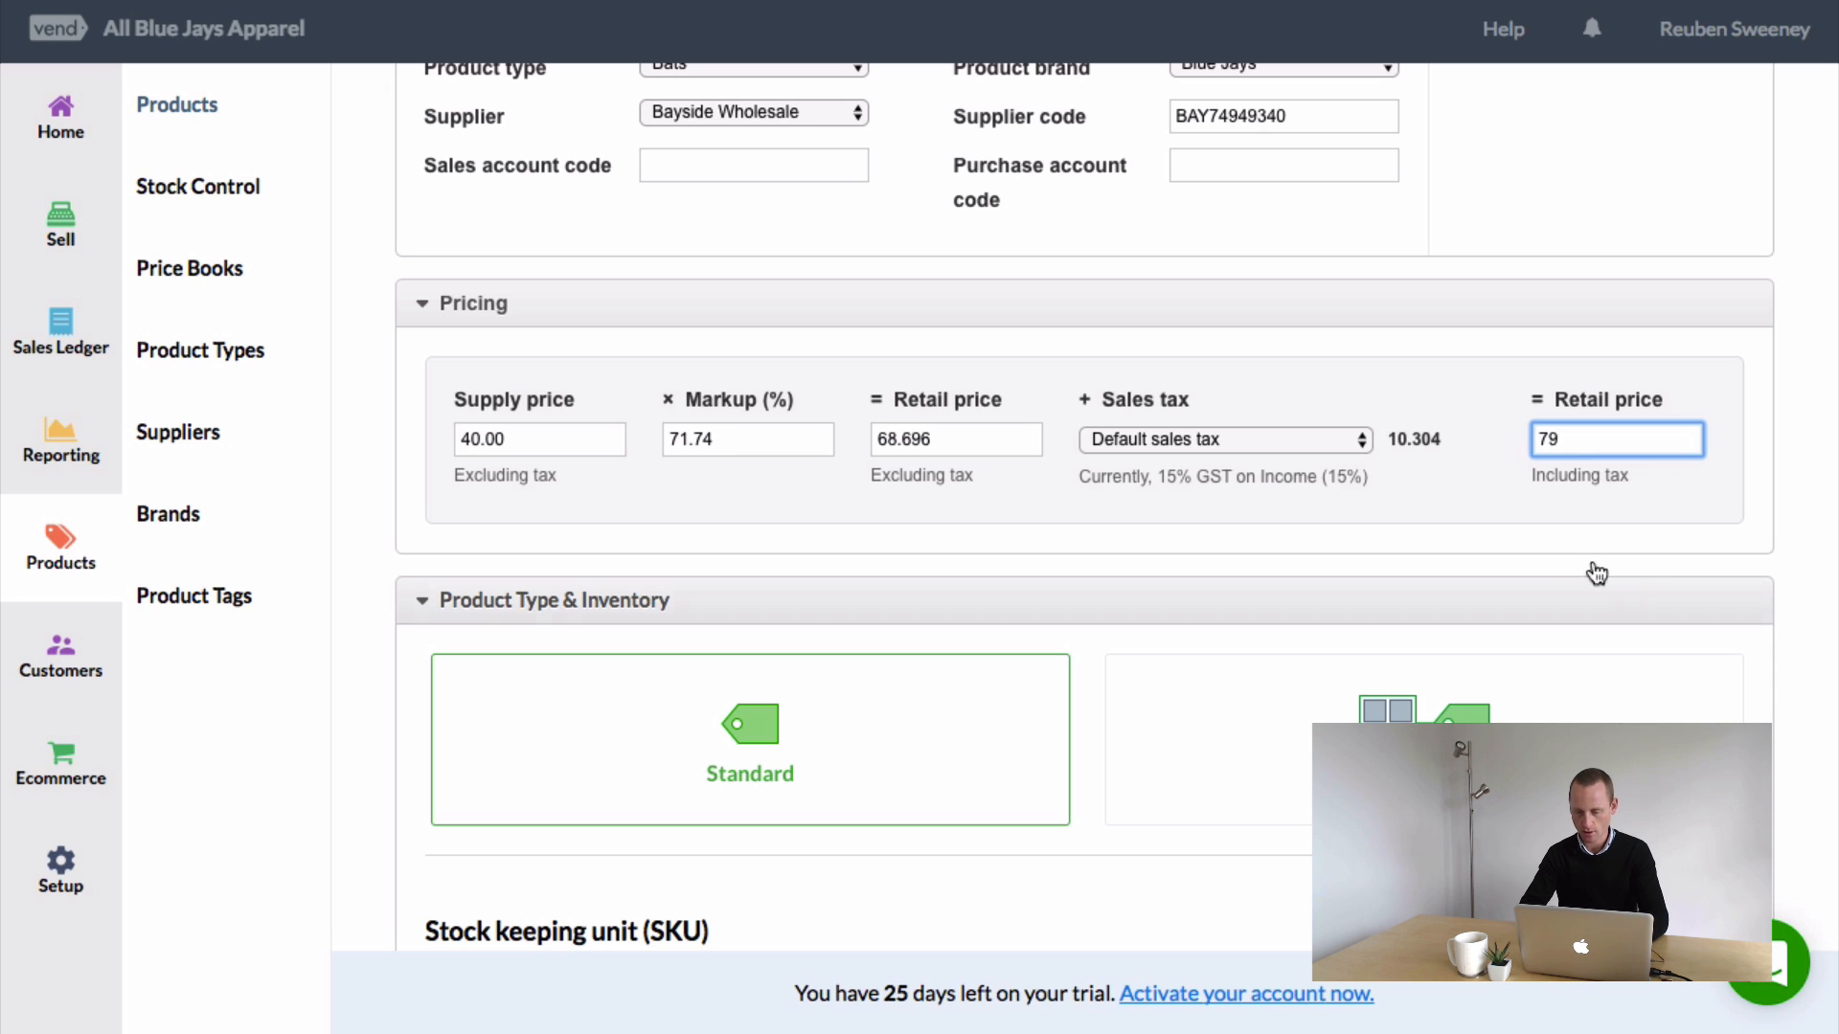
left_click(1532, 515)
- Make the new product a Composite product instead of a Standard one
scroll(961, 513, "down", 3)
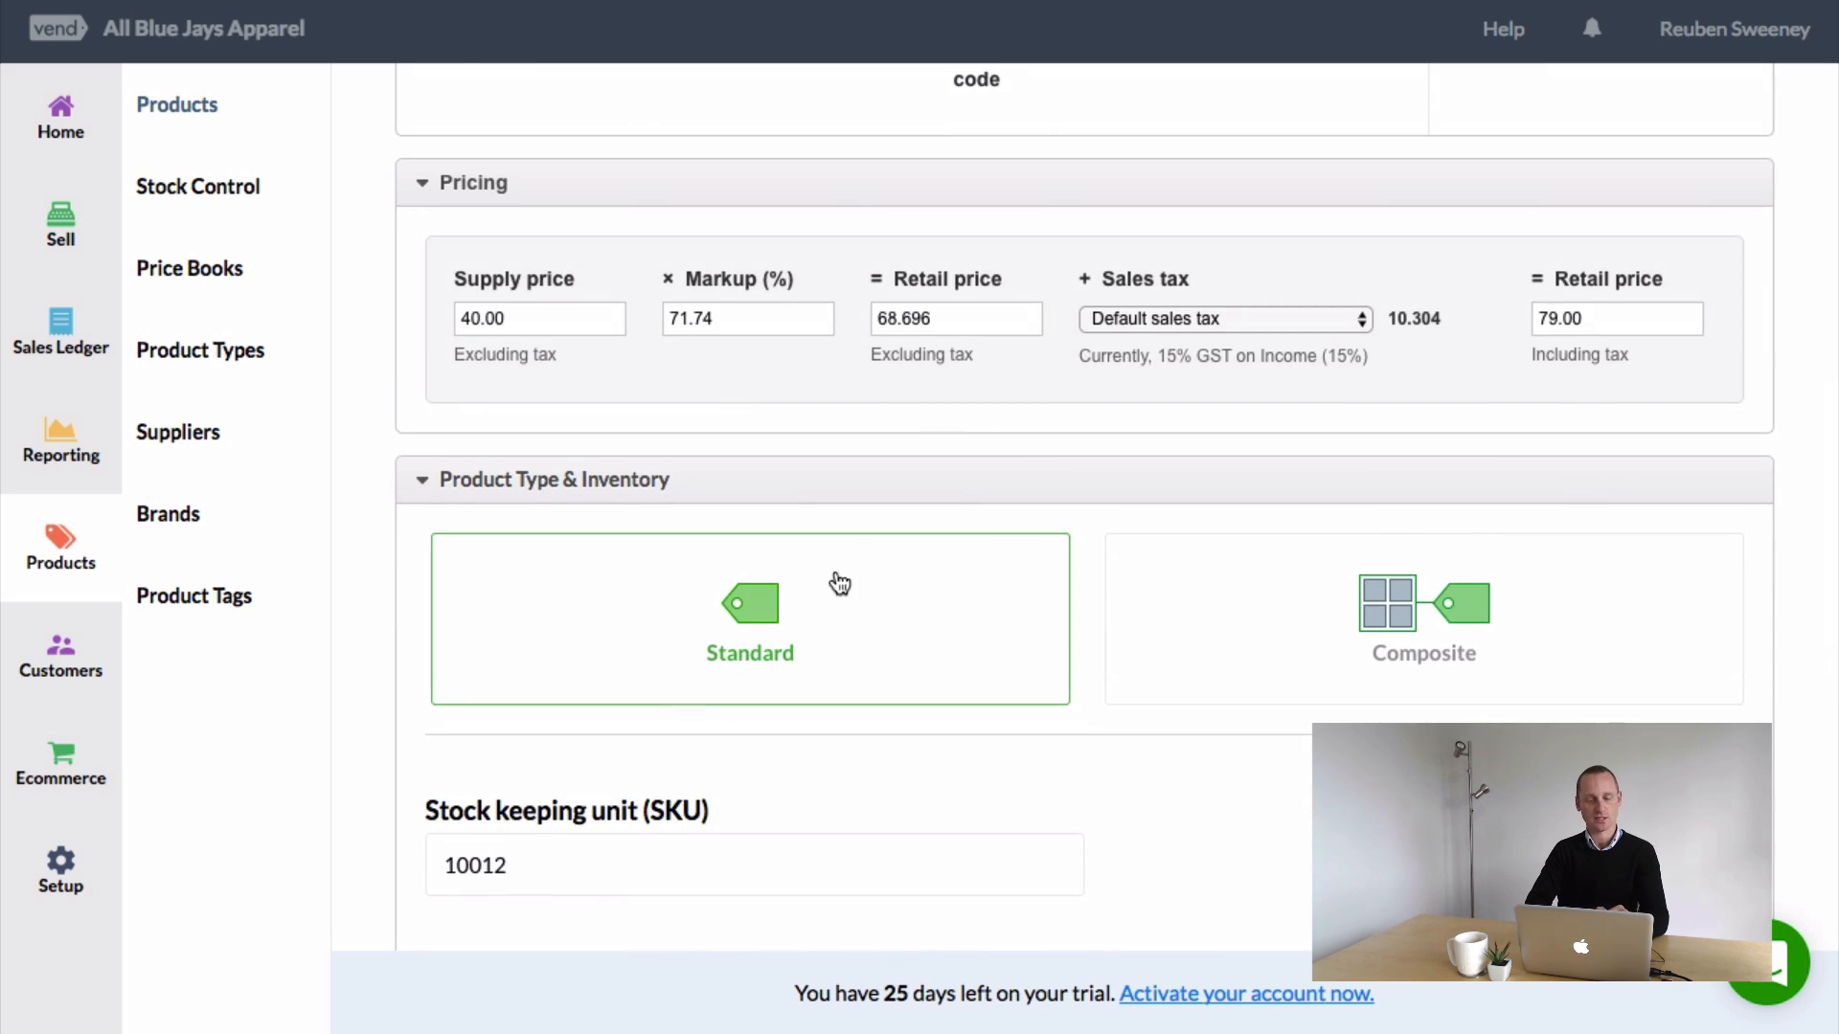
left_click(1388, 605)
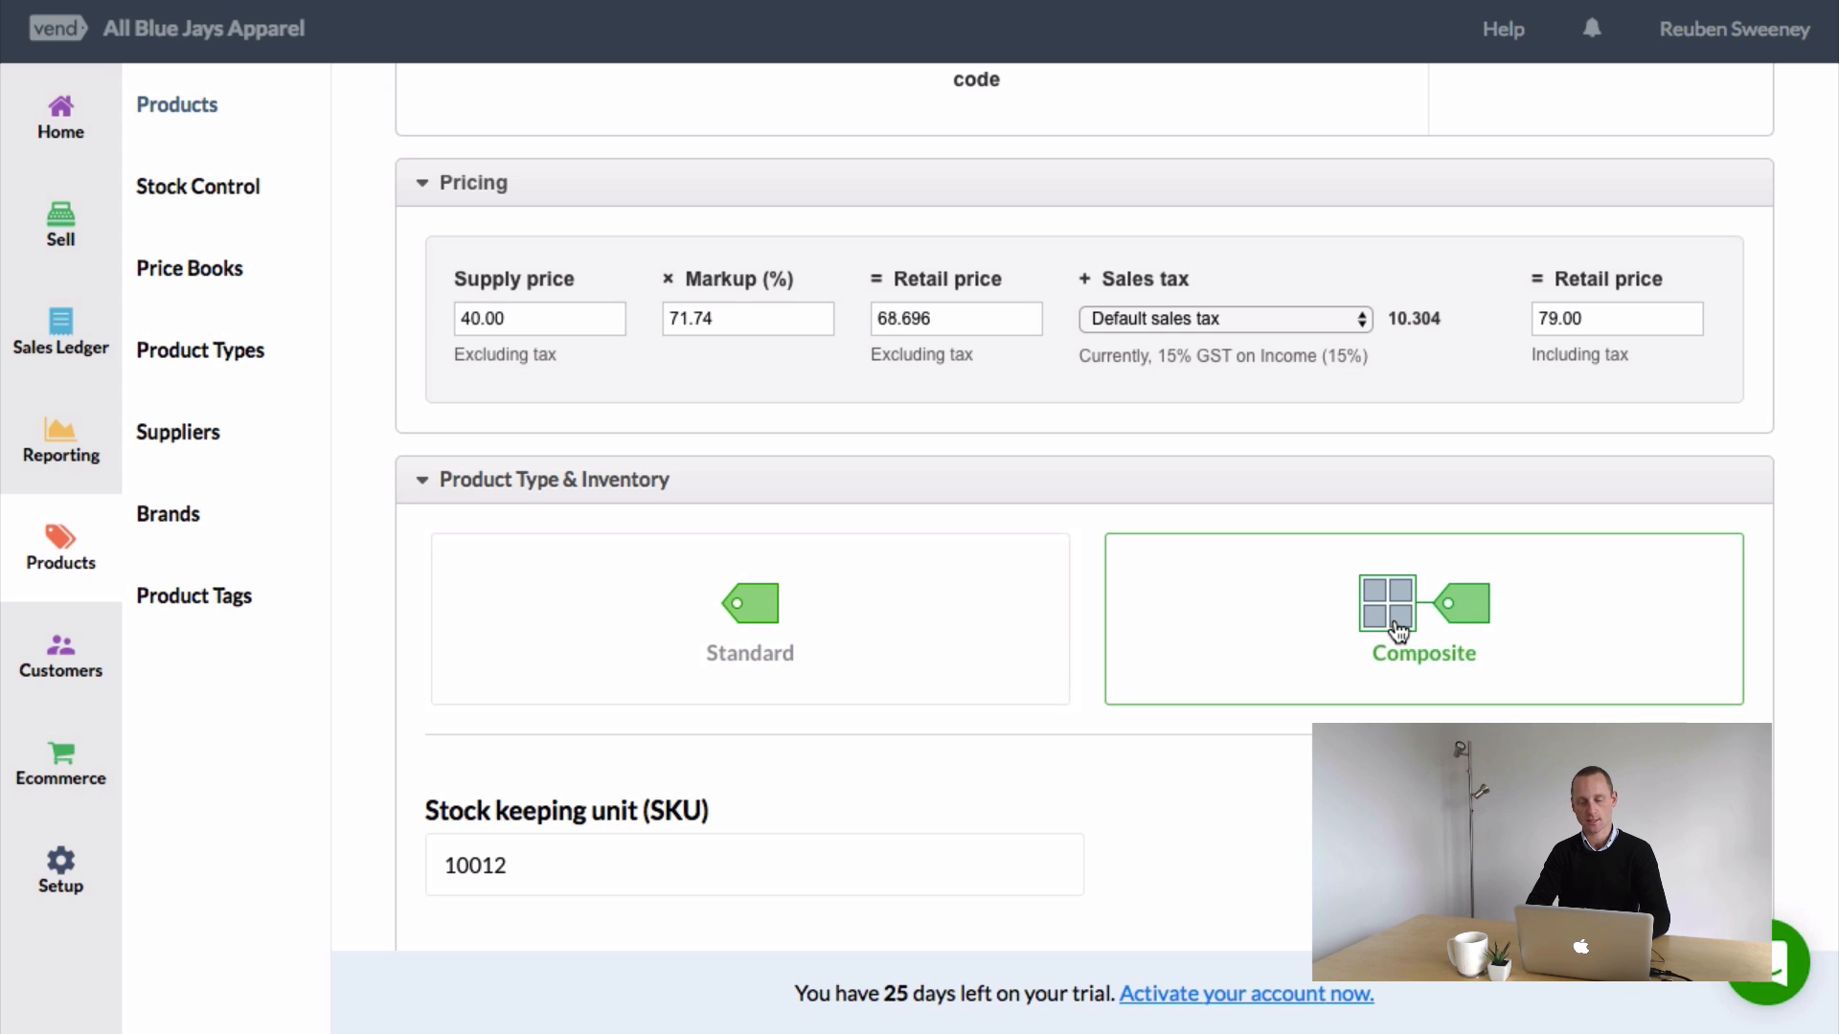
scroll(1088, 674, "down", 5)
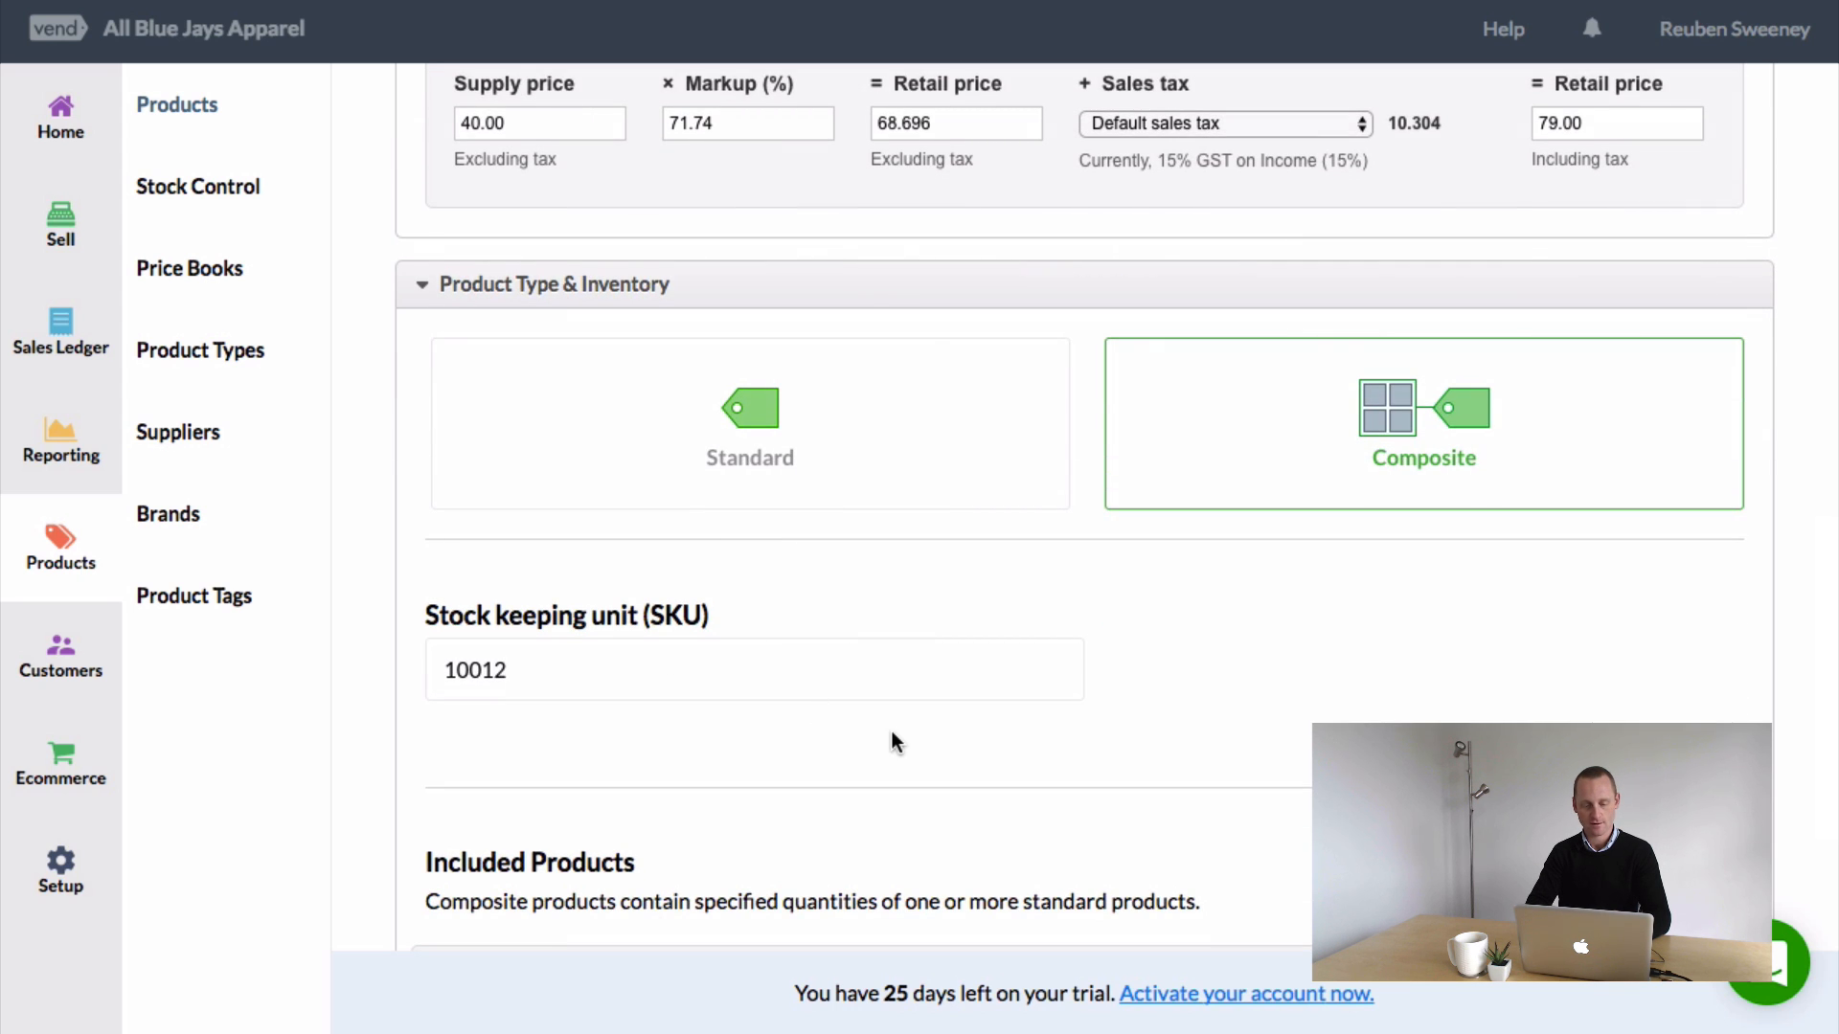
- Examine the SKU, supplier code, product handle and the explanation of included products on the product form
scroll(890, 732, "down", 5)
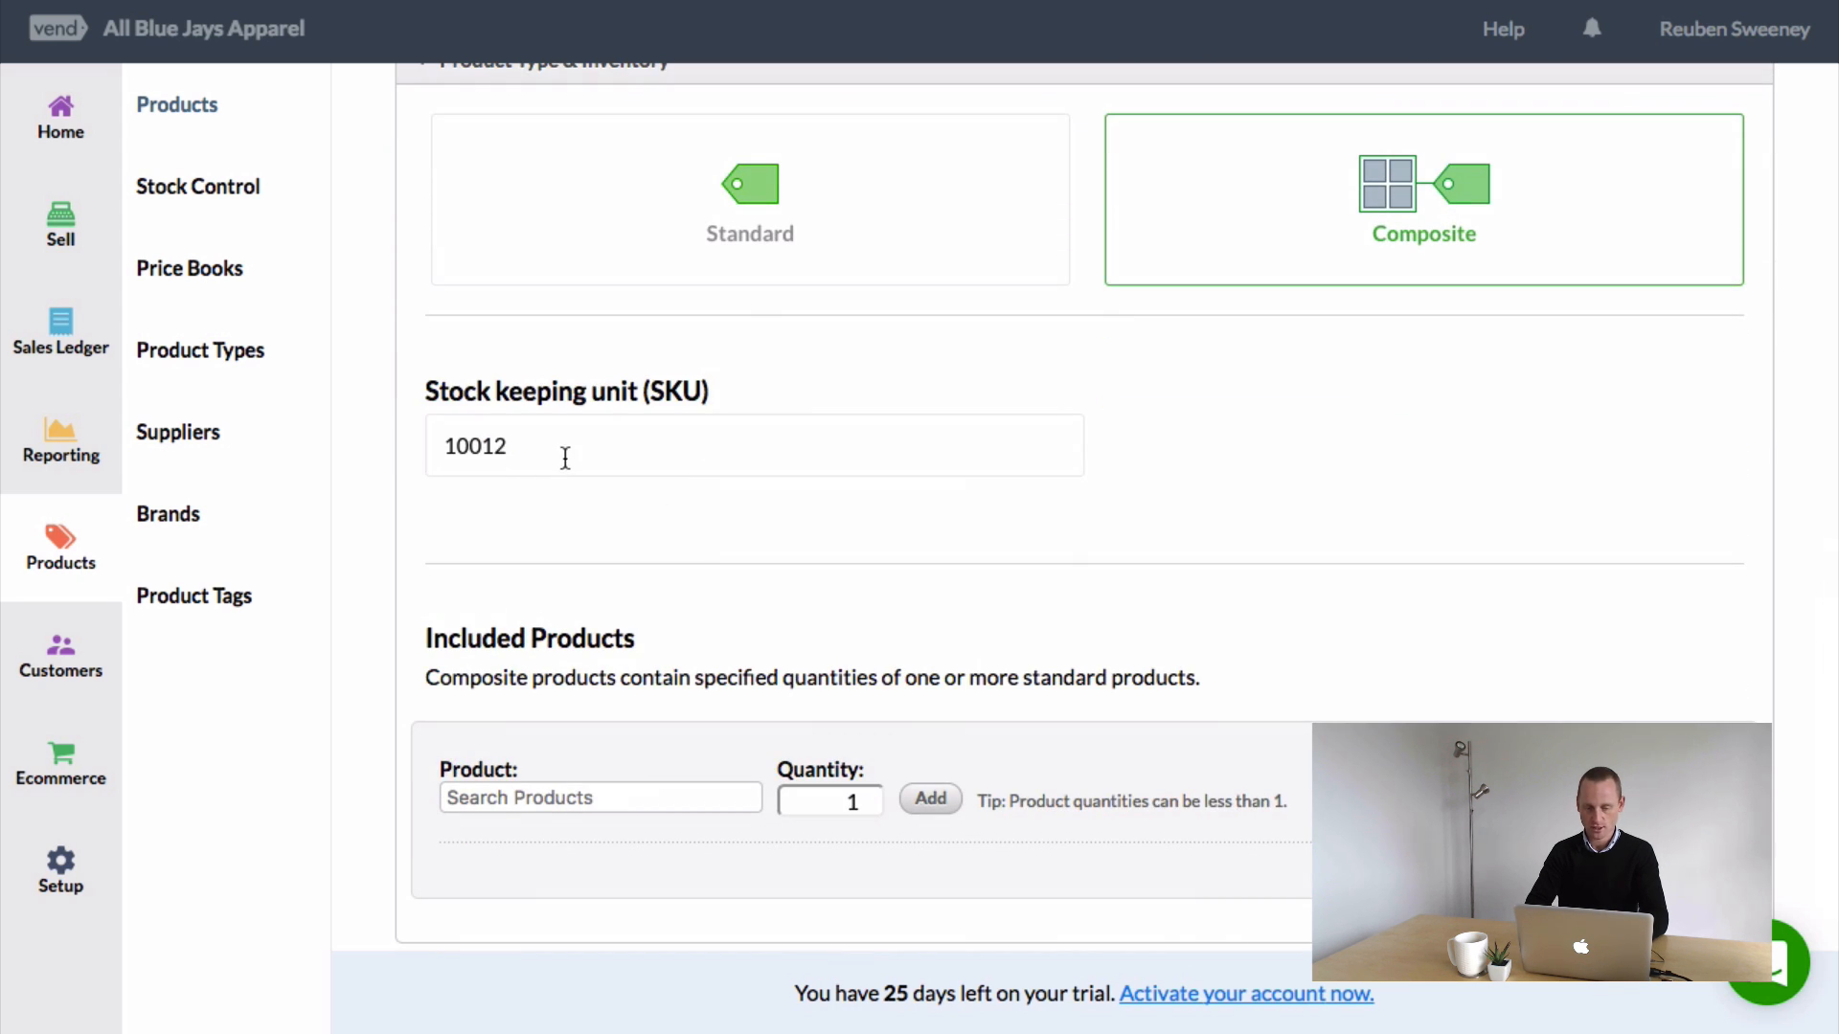
left_click_drag(562, 456, 394, 437)
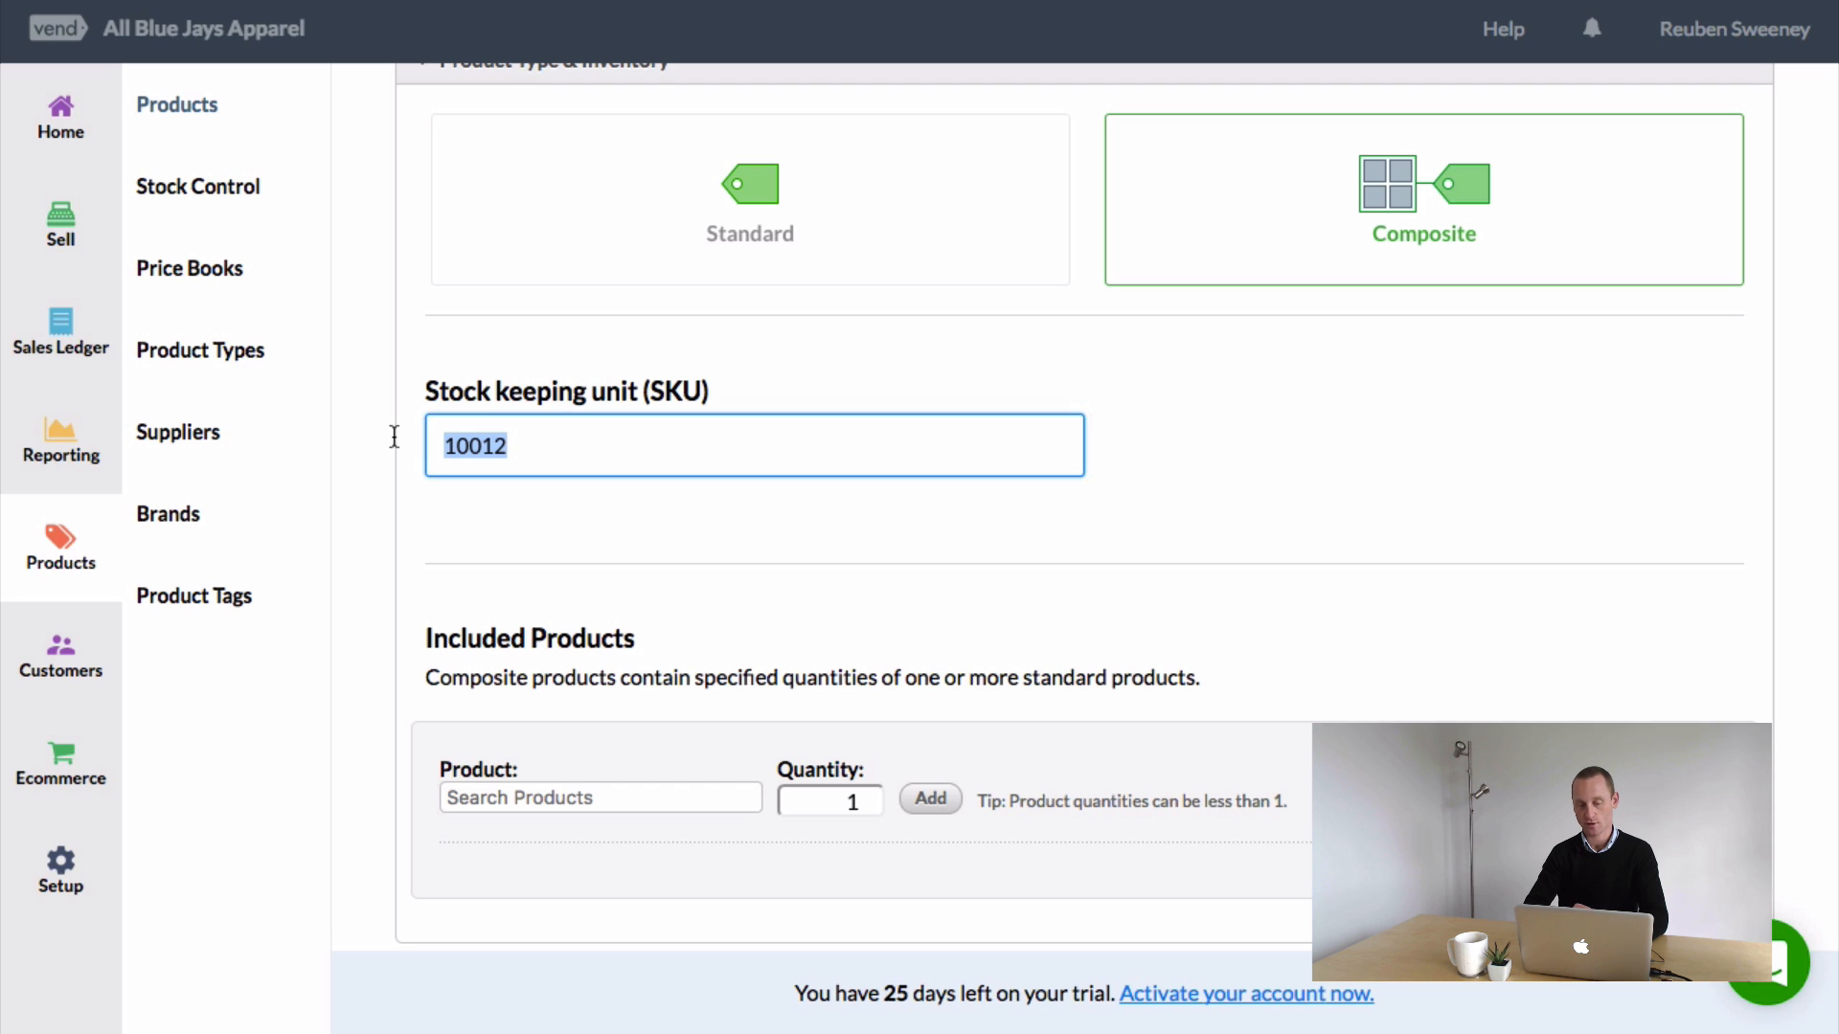
scroll(799, 526, "up", 10)
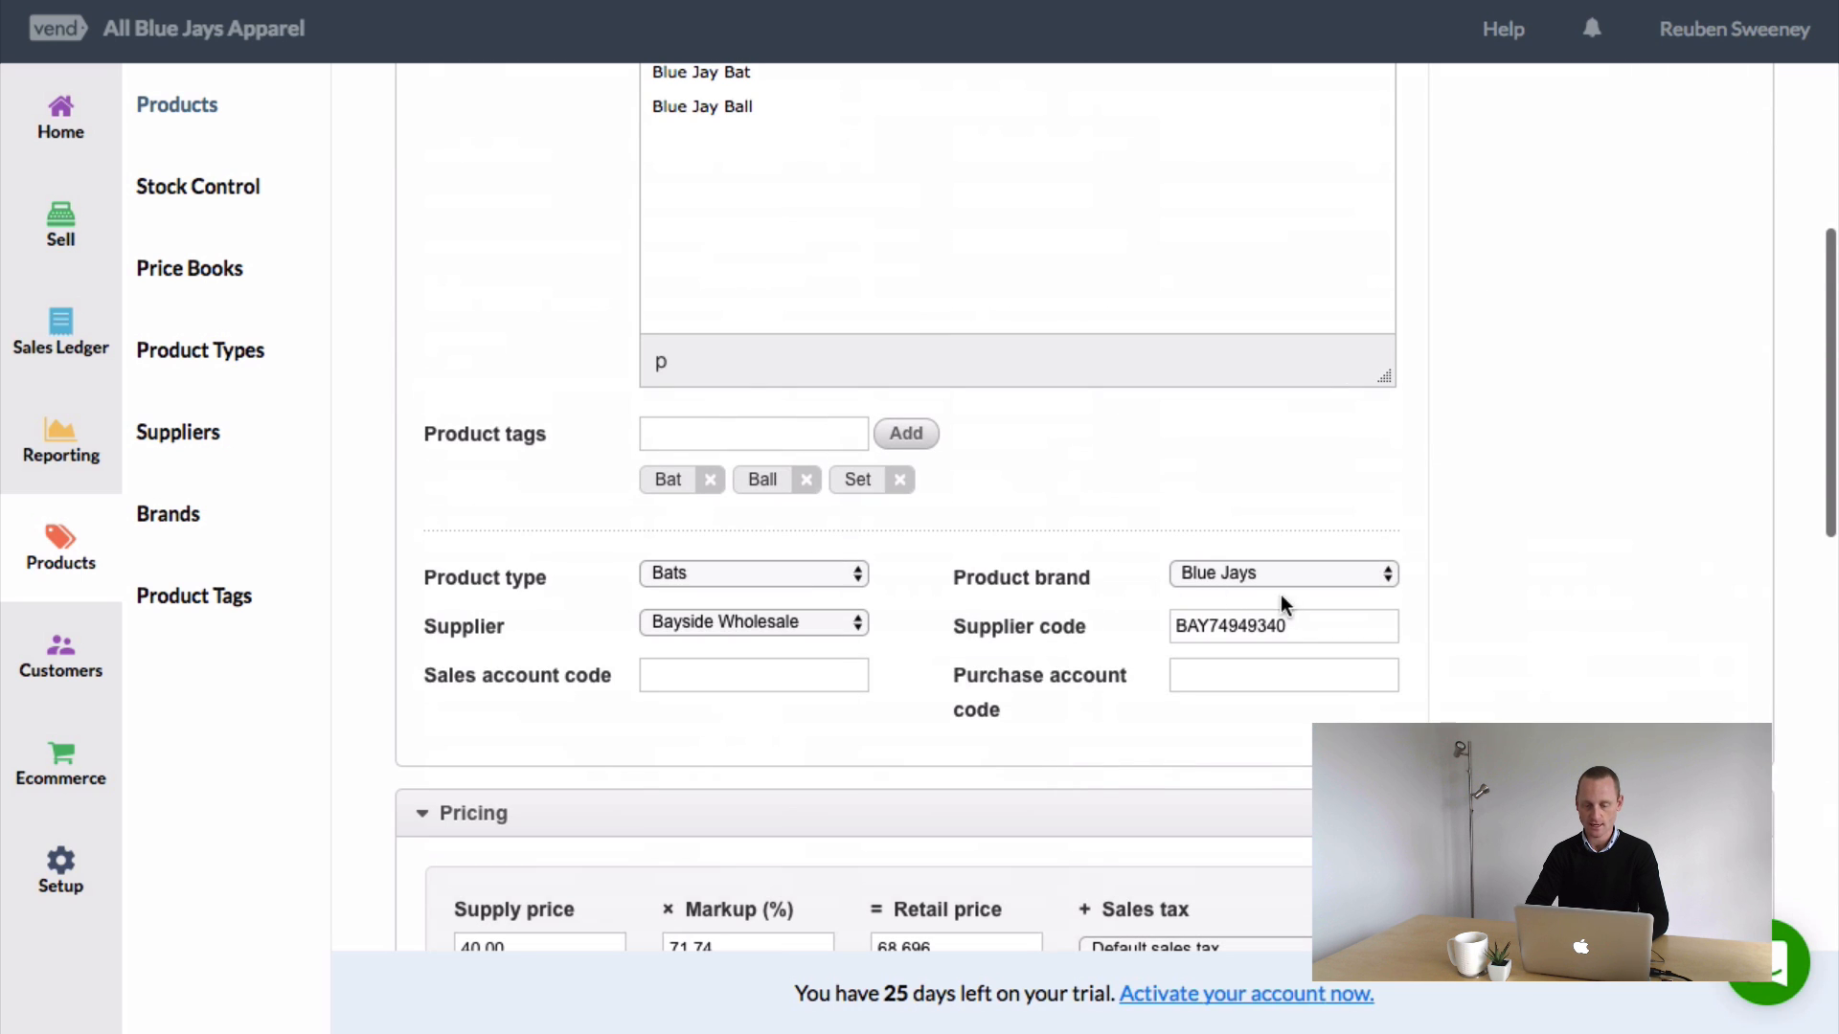
left_click_drag(1303, 626, 1124, 625)
scroll(1125, 624, "up", 4)
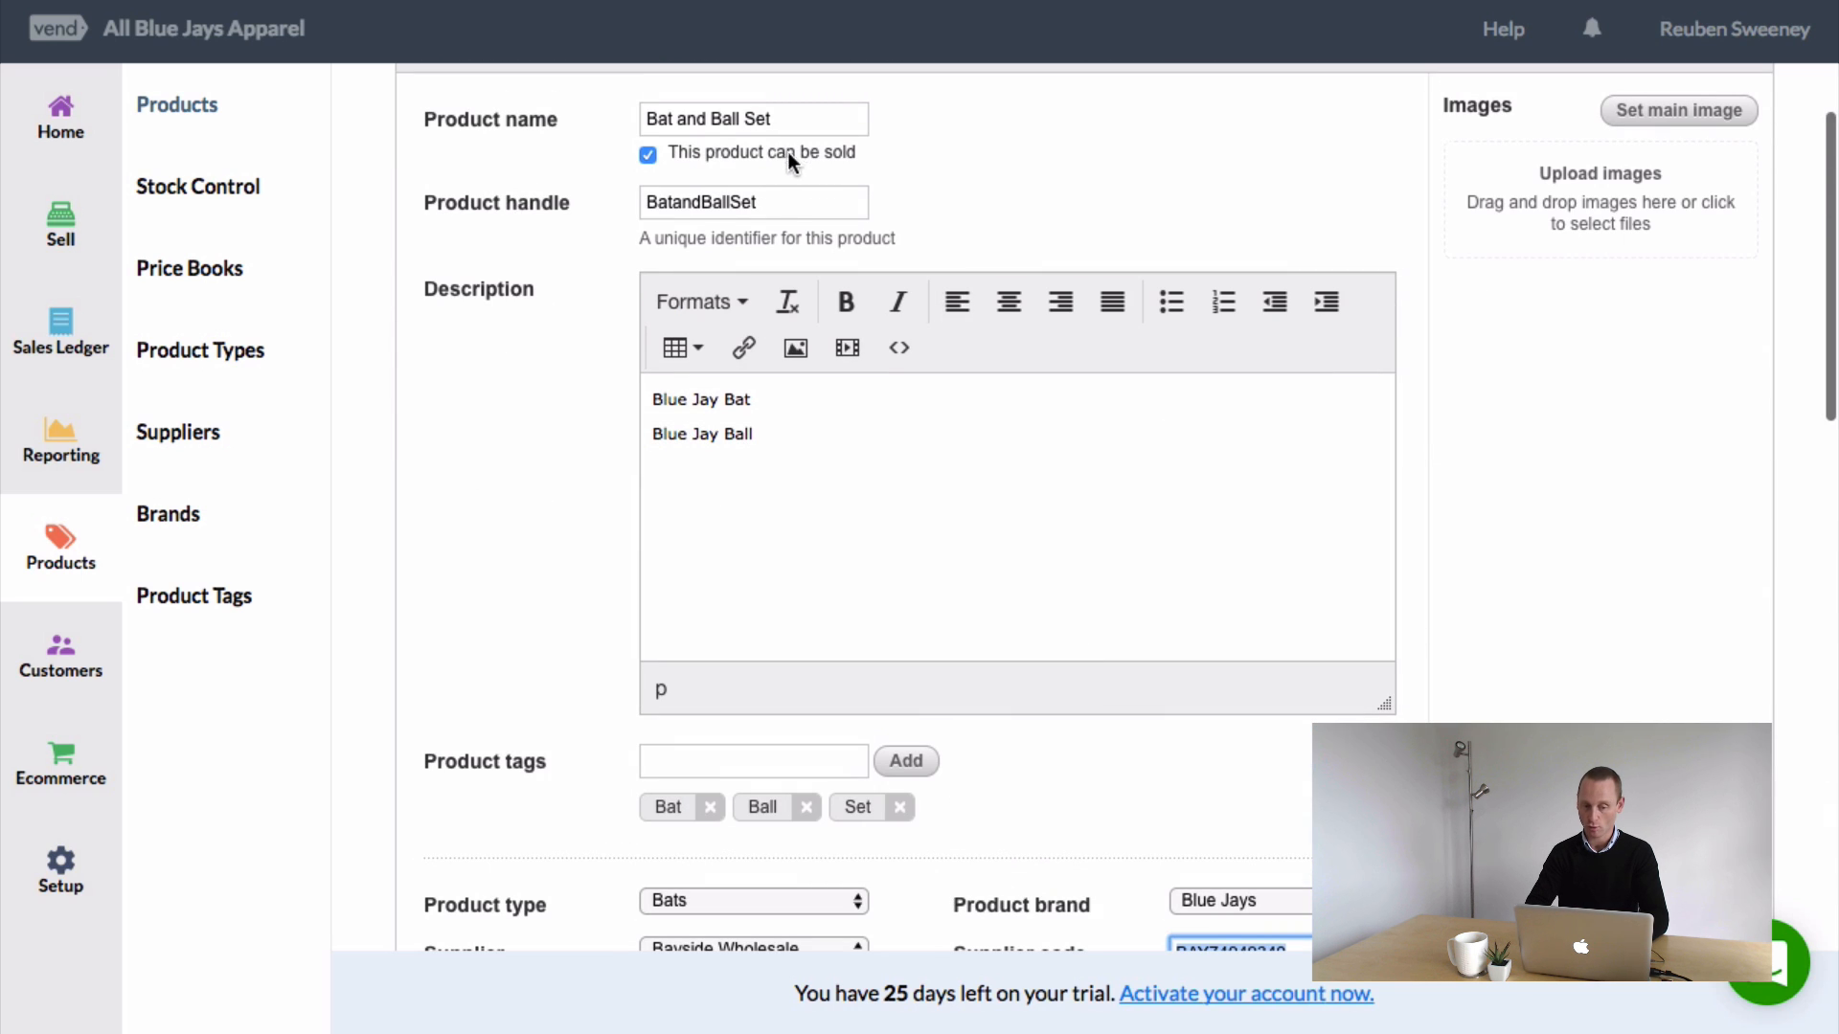
scroll(612, 588, "down", 10)
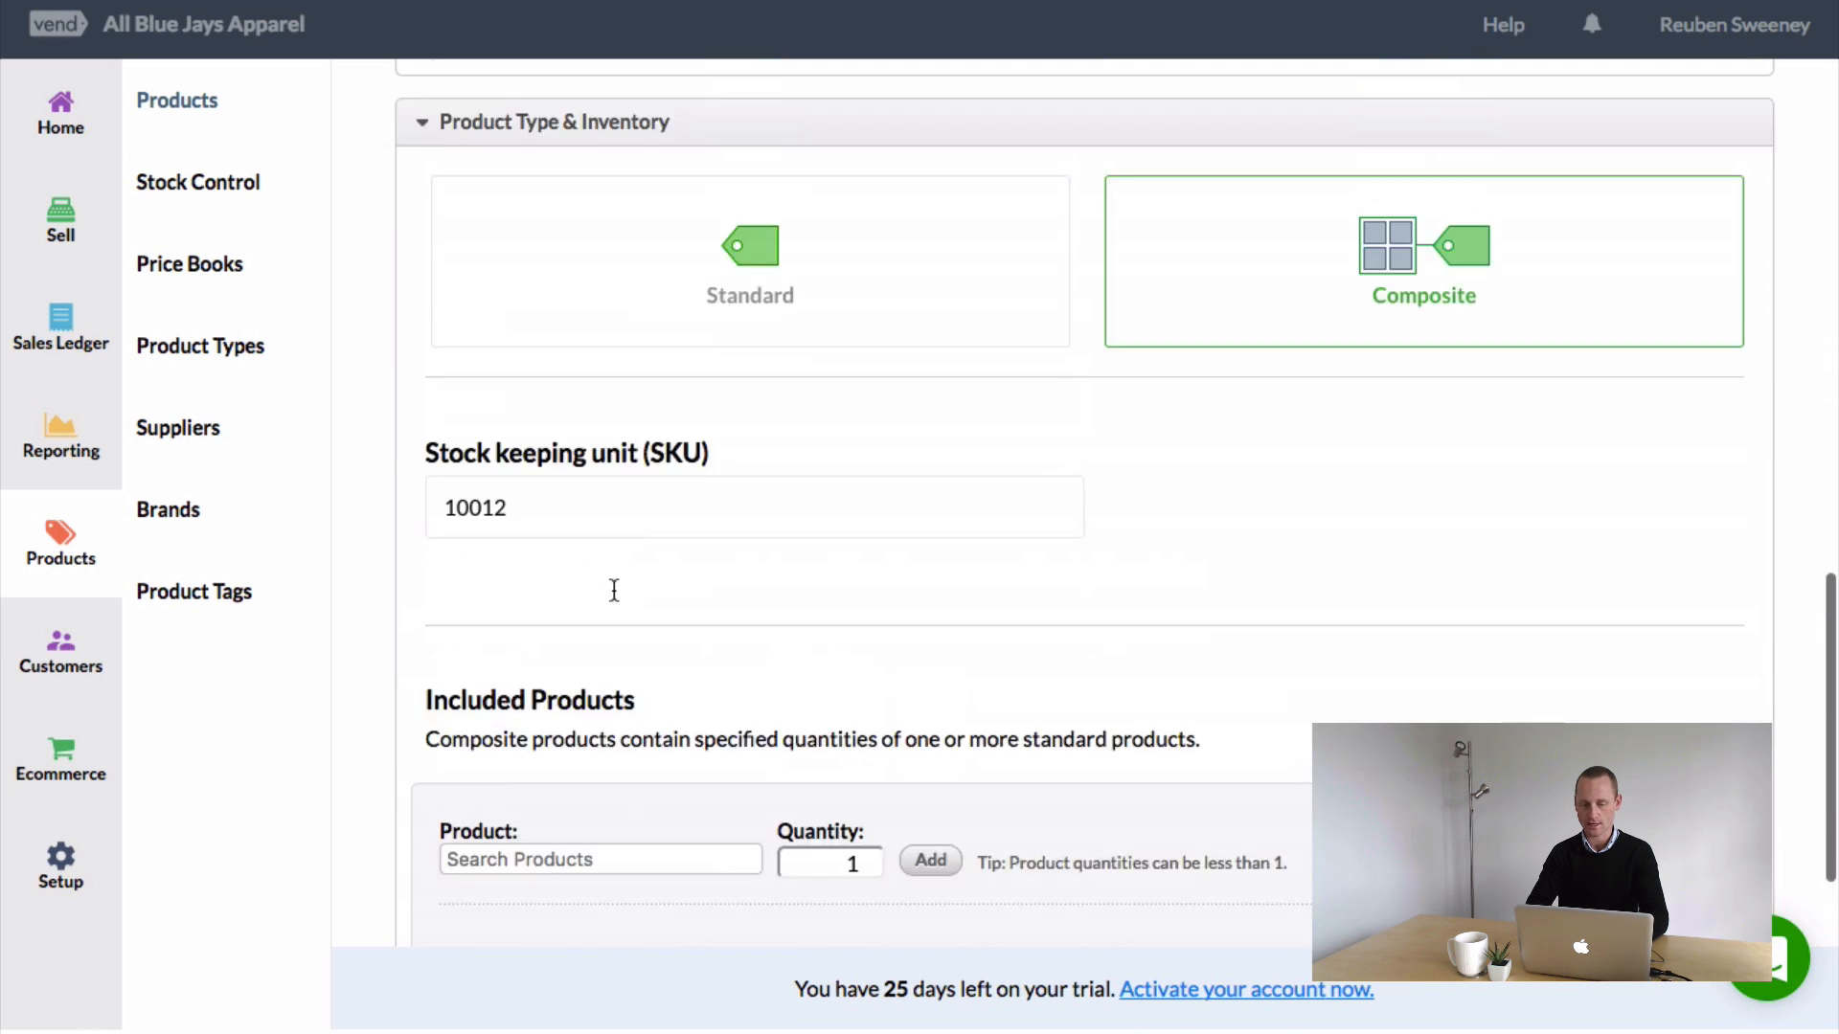
scroll(613, 590, "up", 3)
left_click_drag(526, 685, 370, 669)
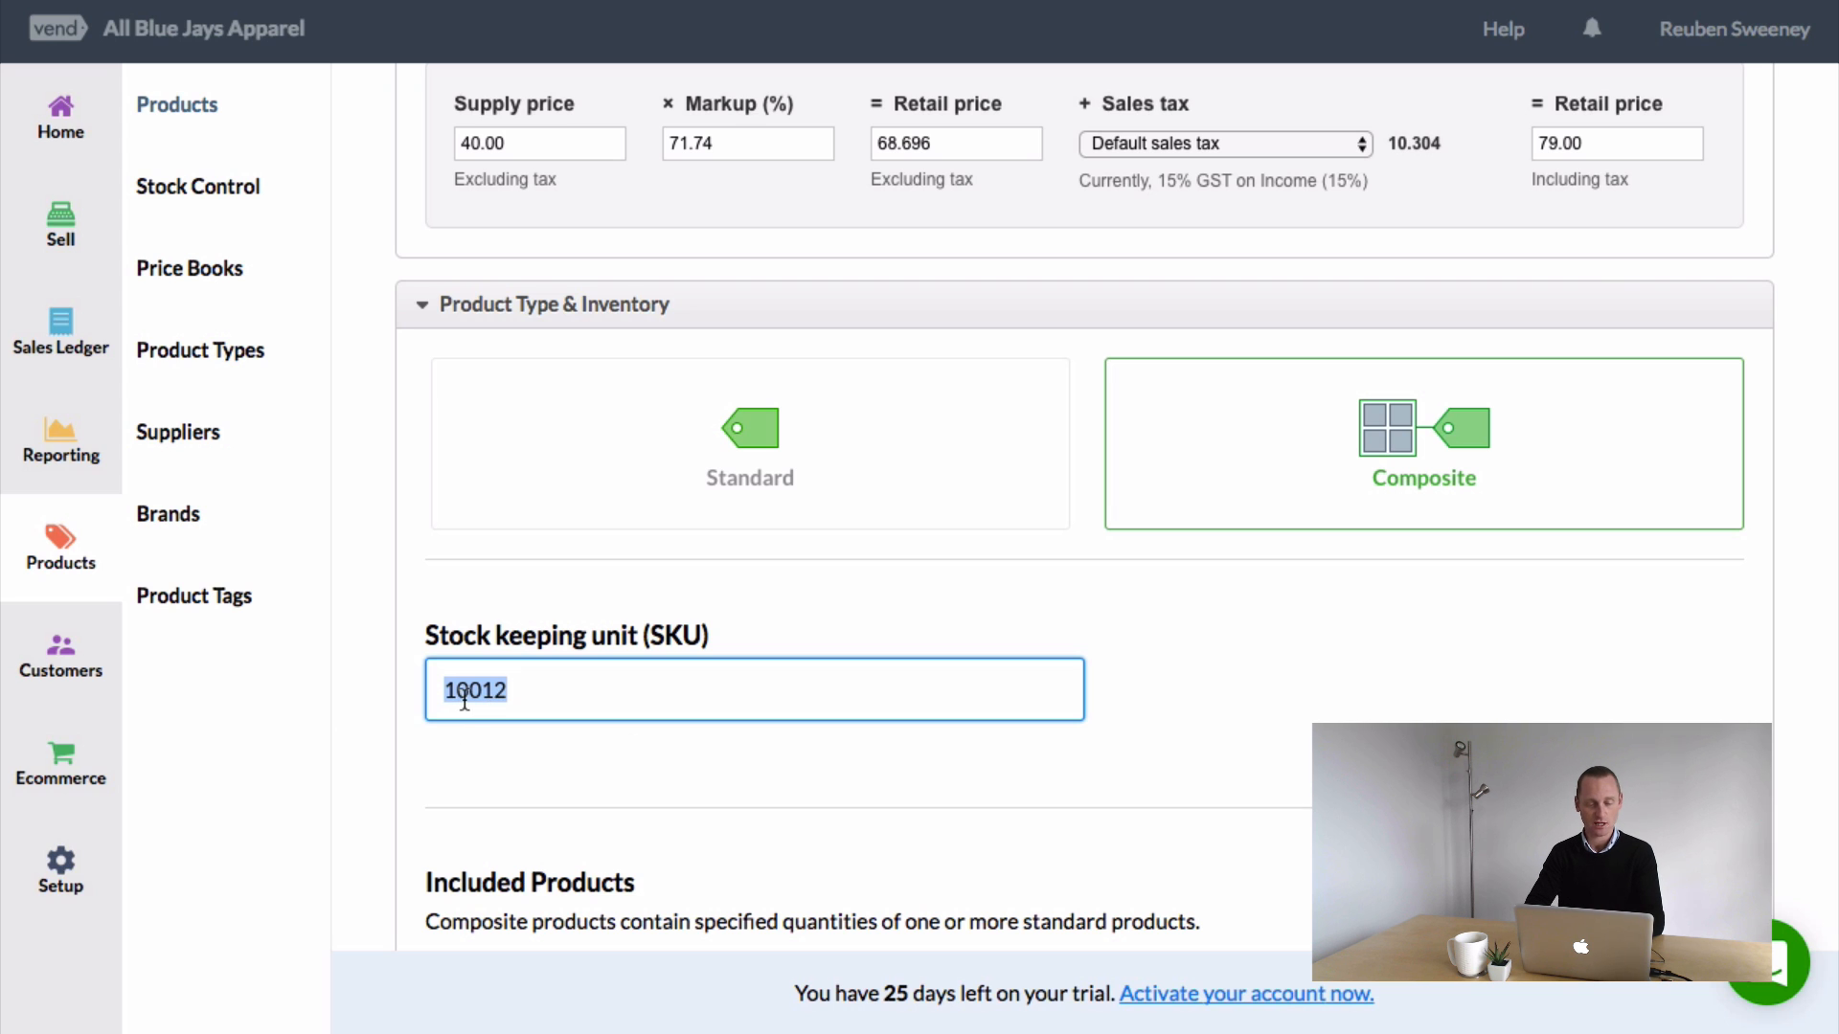
scroll(748, 704, "up", 2)
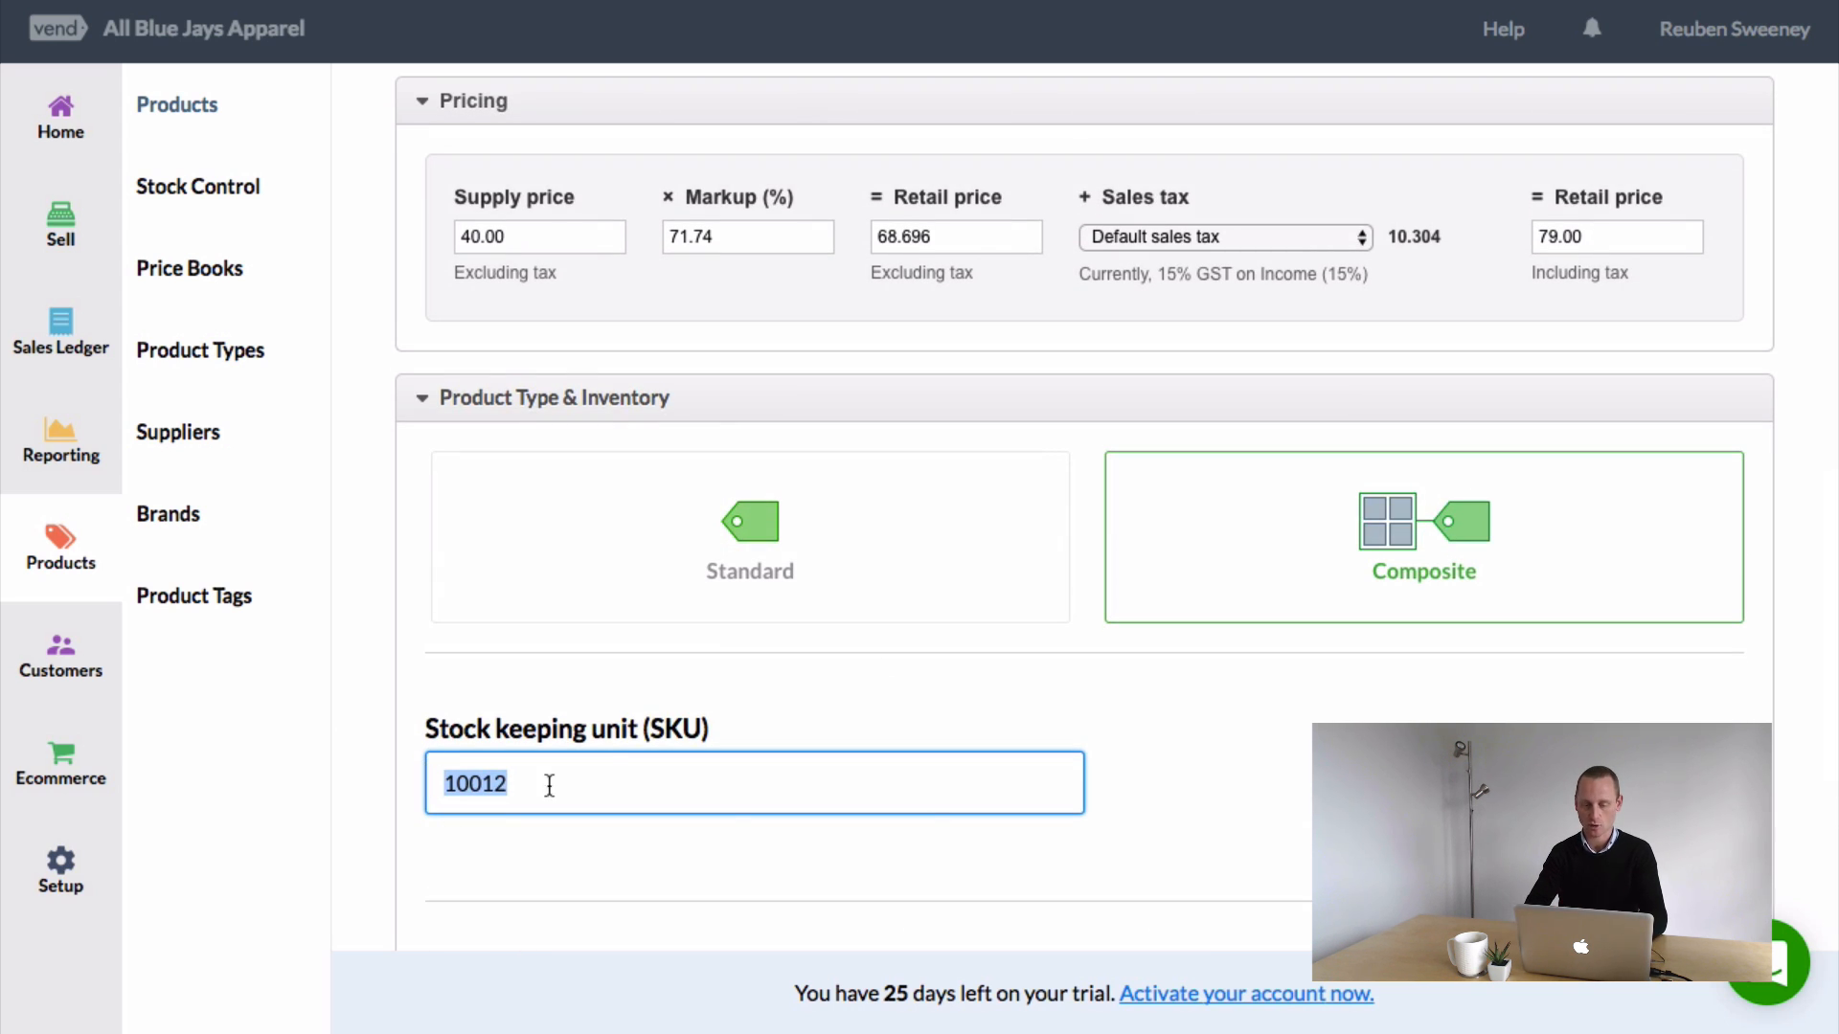
scroll(1095, 728, "up", 10)
scroll(1094, 728, "down", 5)
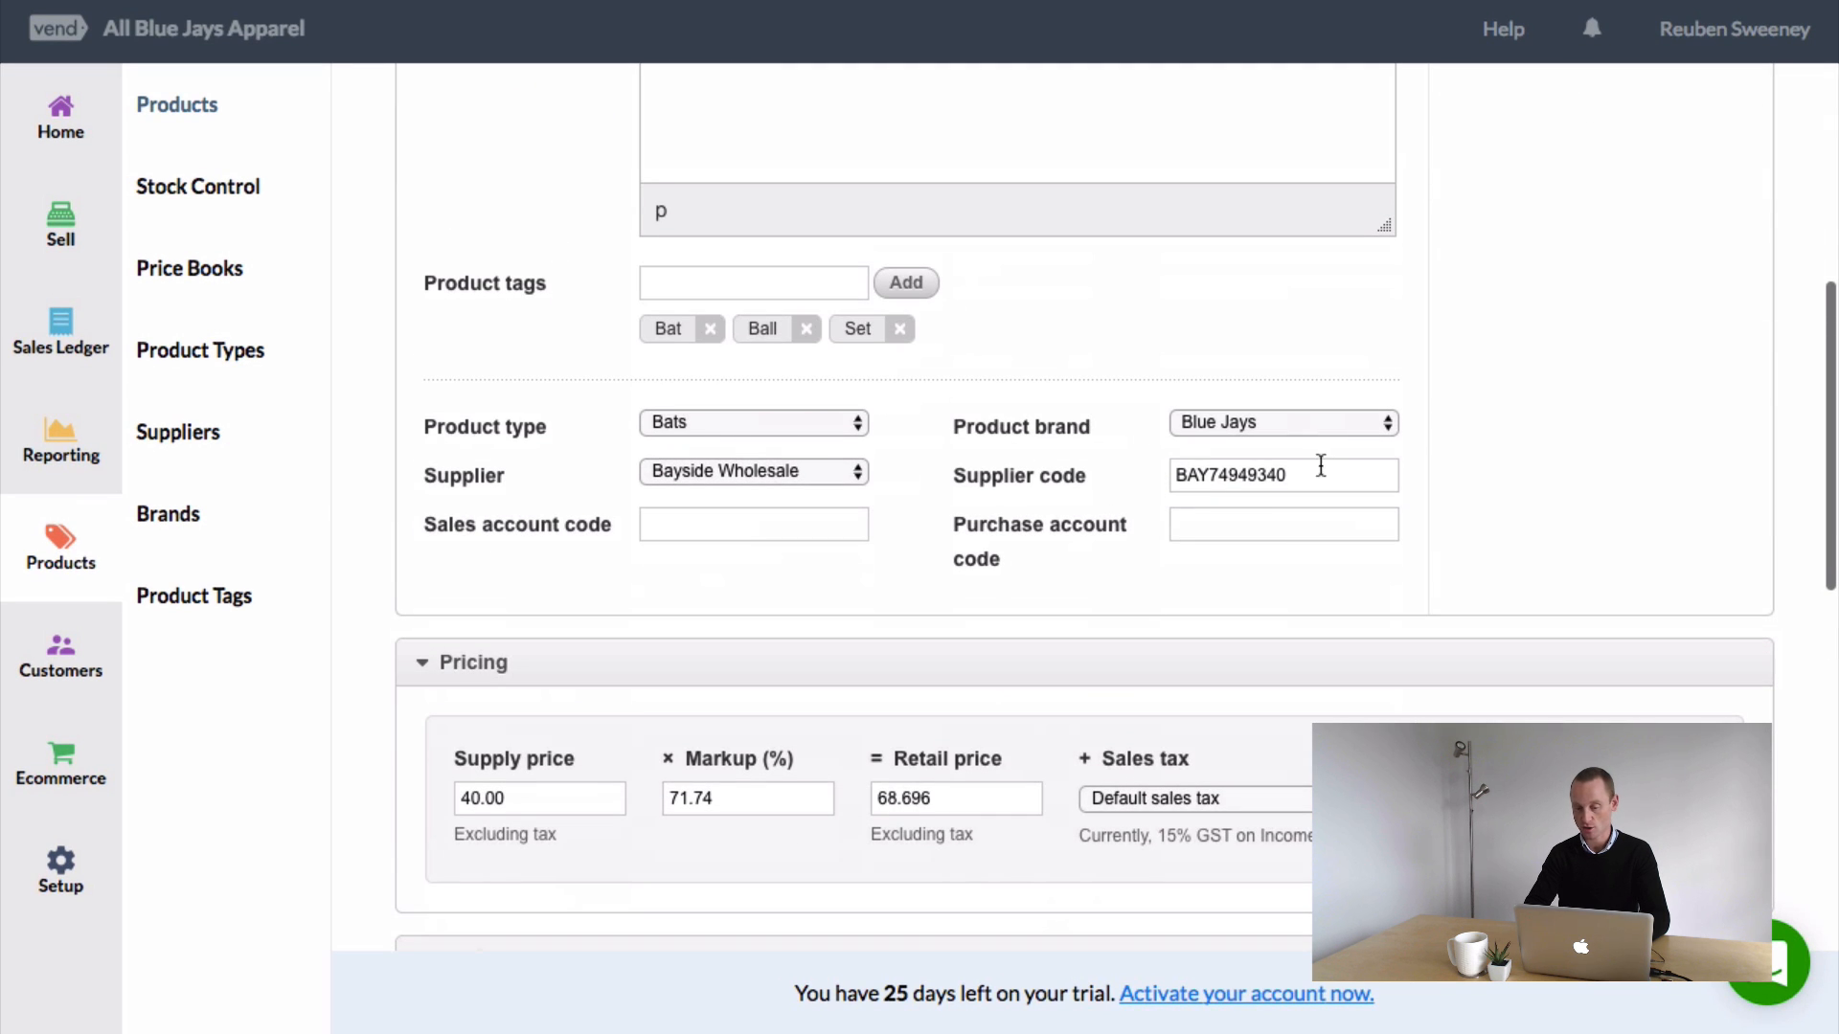
scroll(1235, 474, "up", 10)
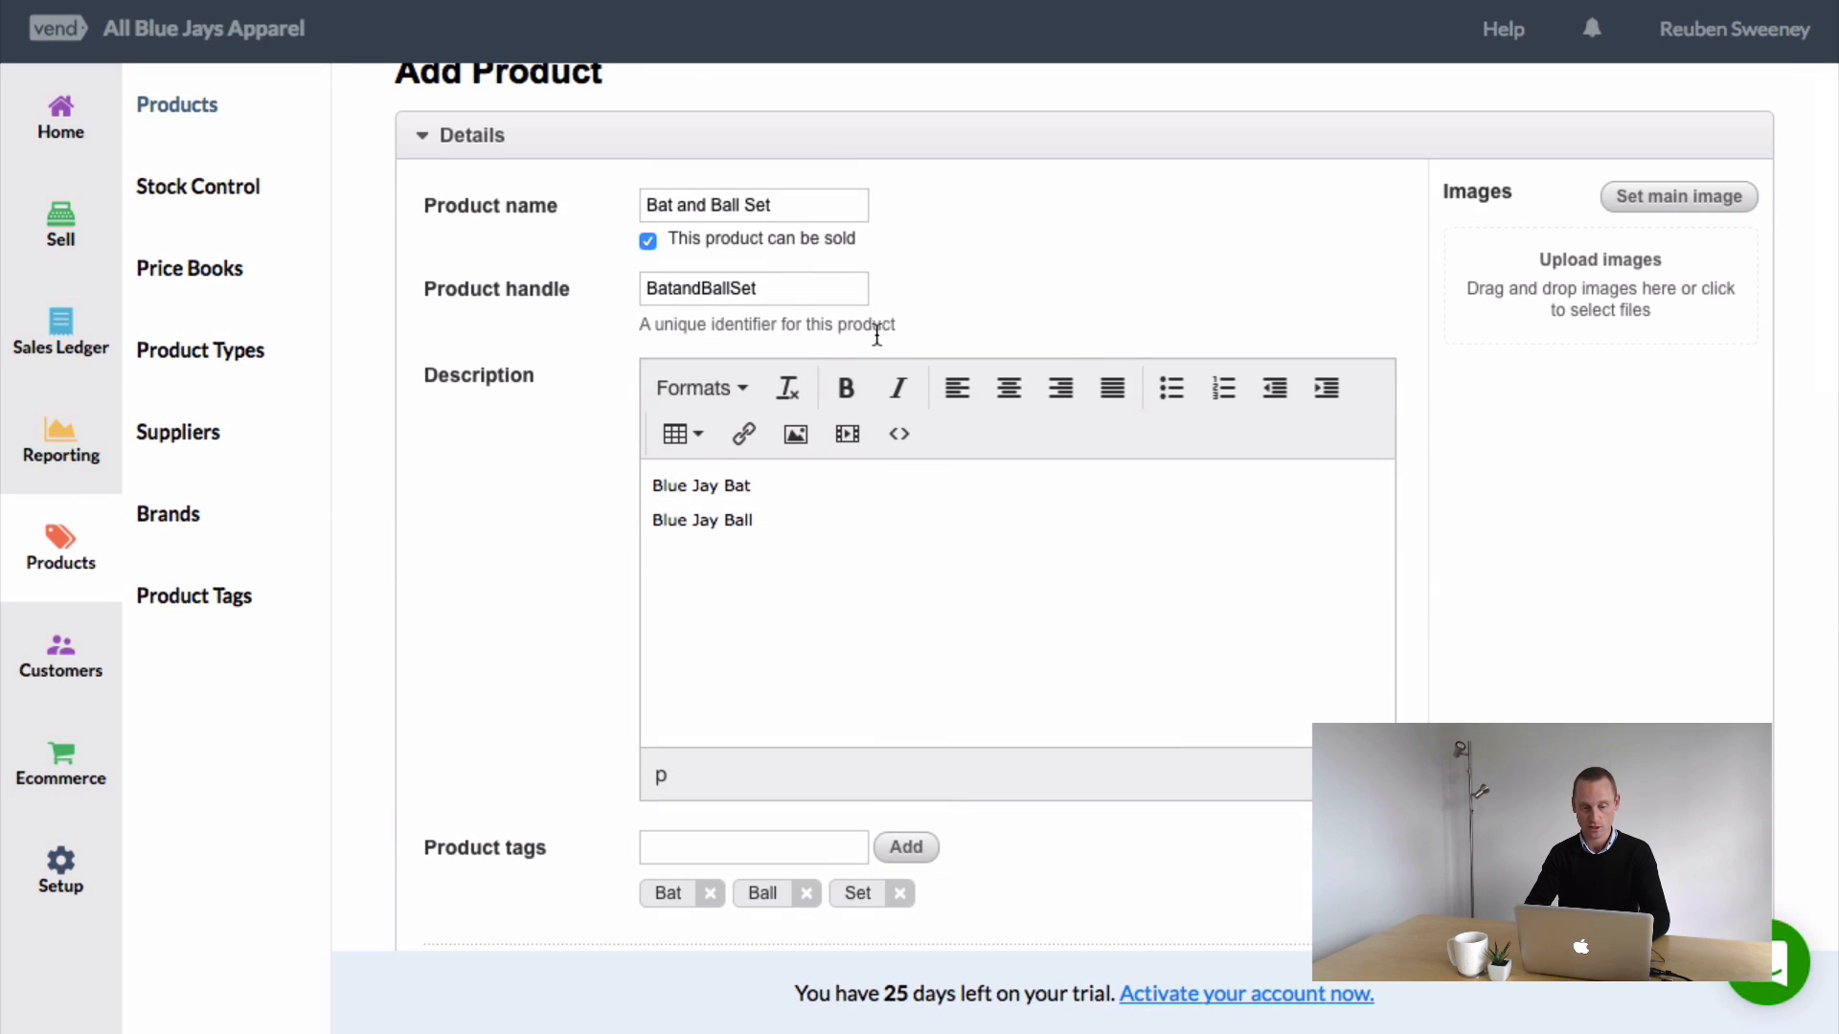
scroll(786, 702, "down", 20)
scroll(805, 694, "down", 3)
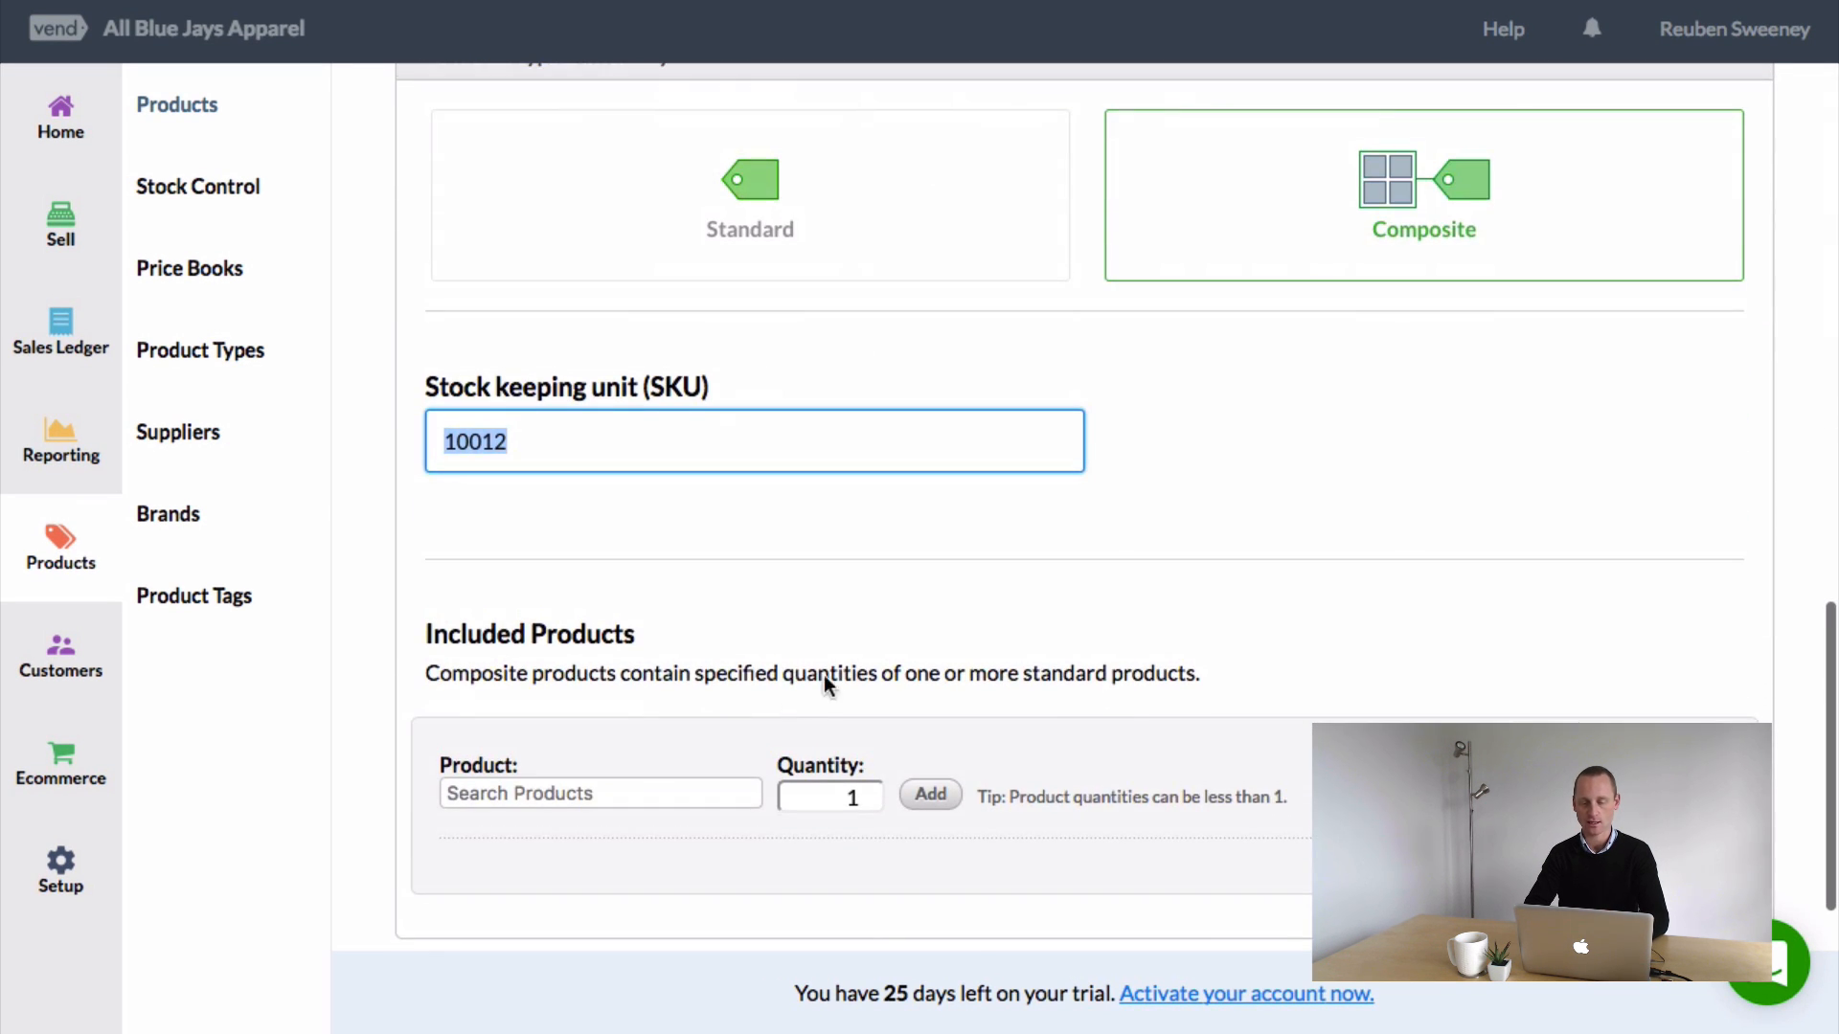
left_click(1189, 536)
scroll(1190, 536, "down", 2)
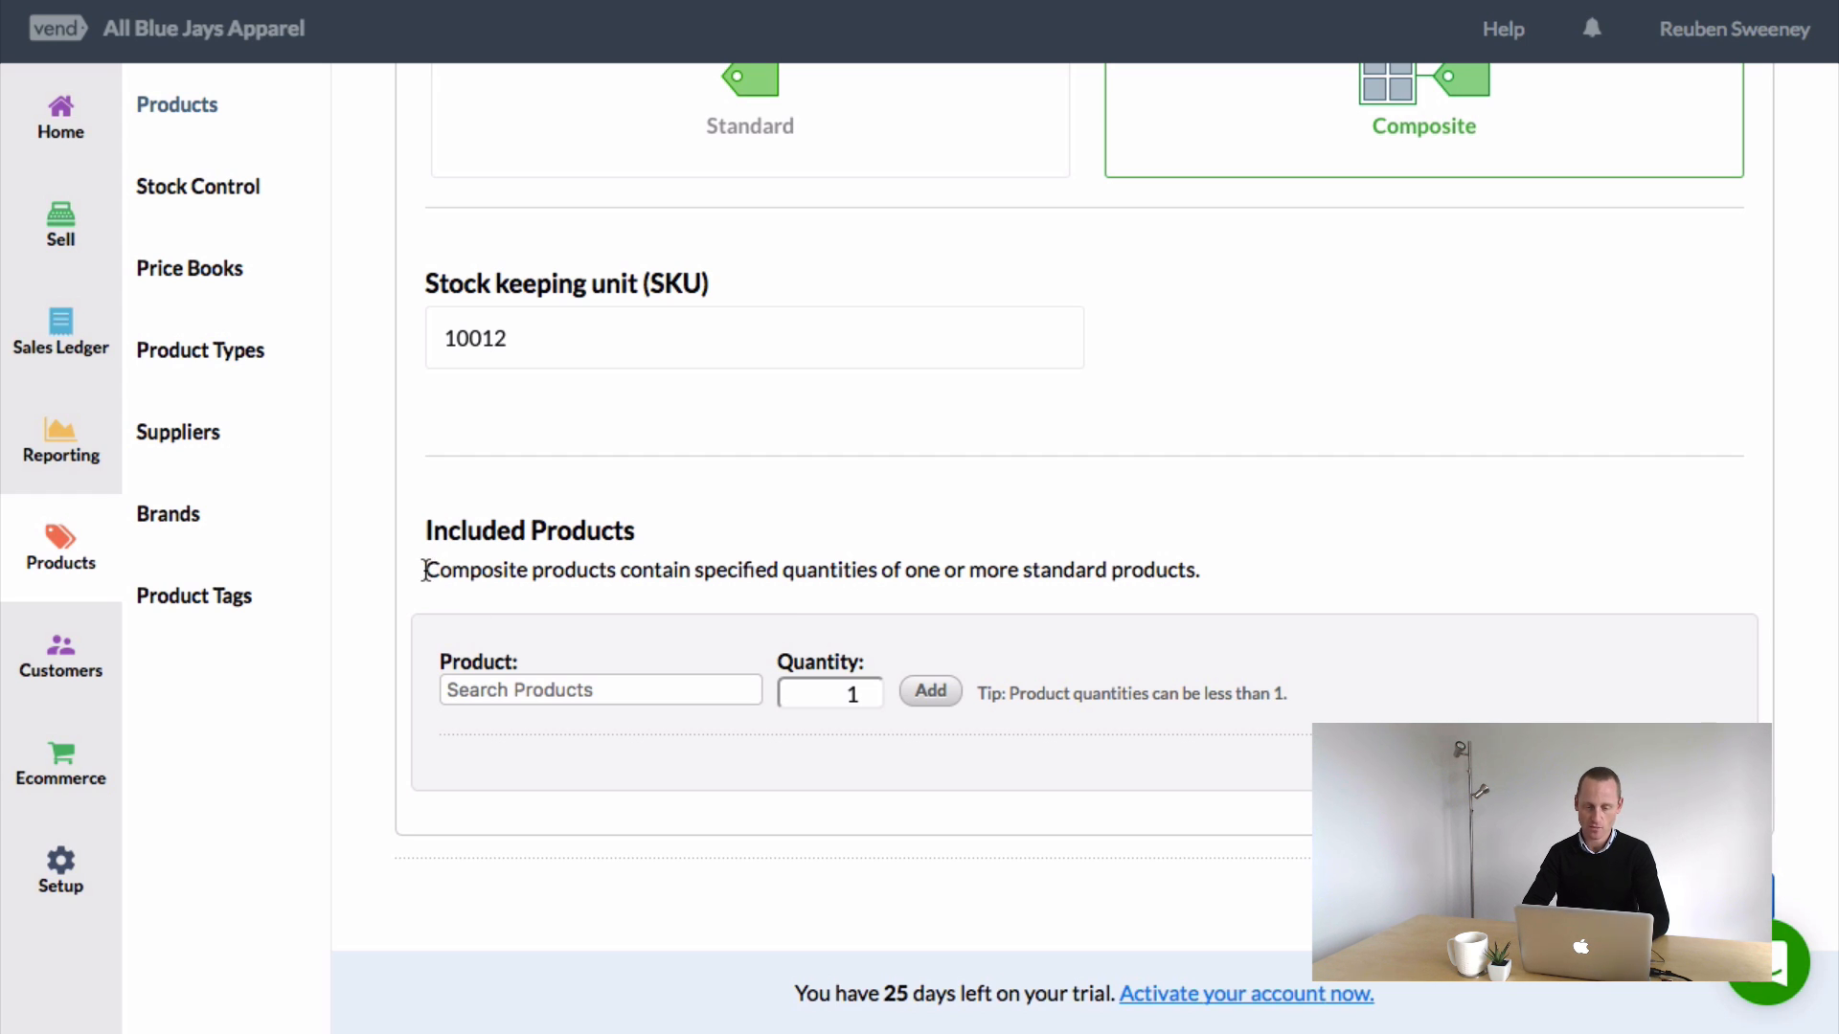
left_click_drag(427, 570, 1032, 578)
left_click(1031, 578)
- Search for "bat" and add one Blue Jay Wooden Bat to the included products
left_click(589, 690)
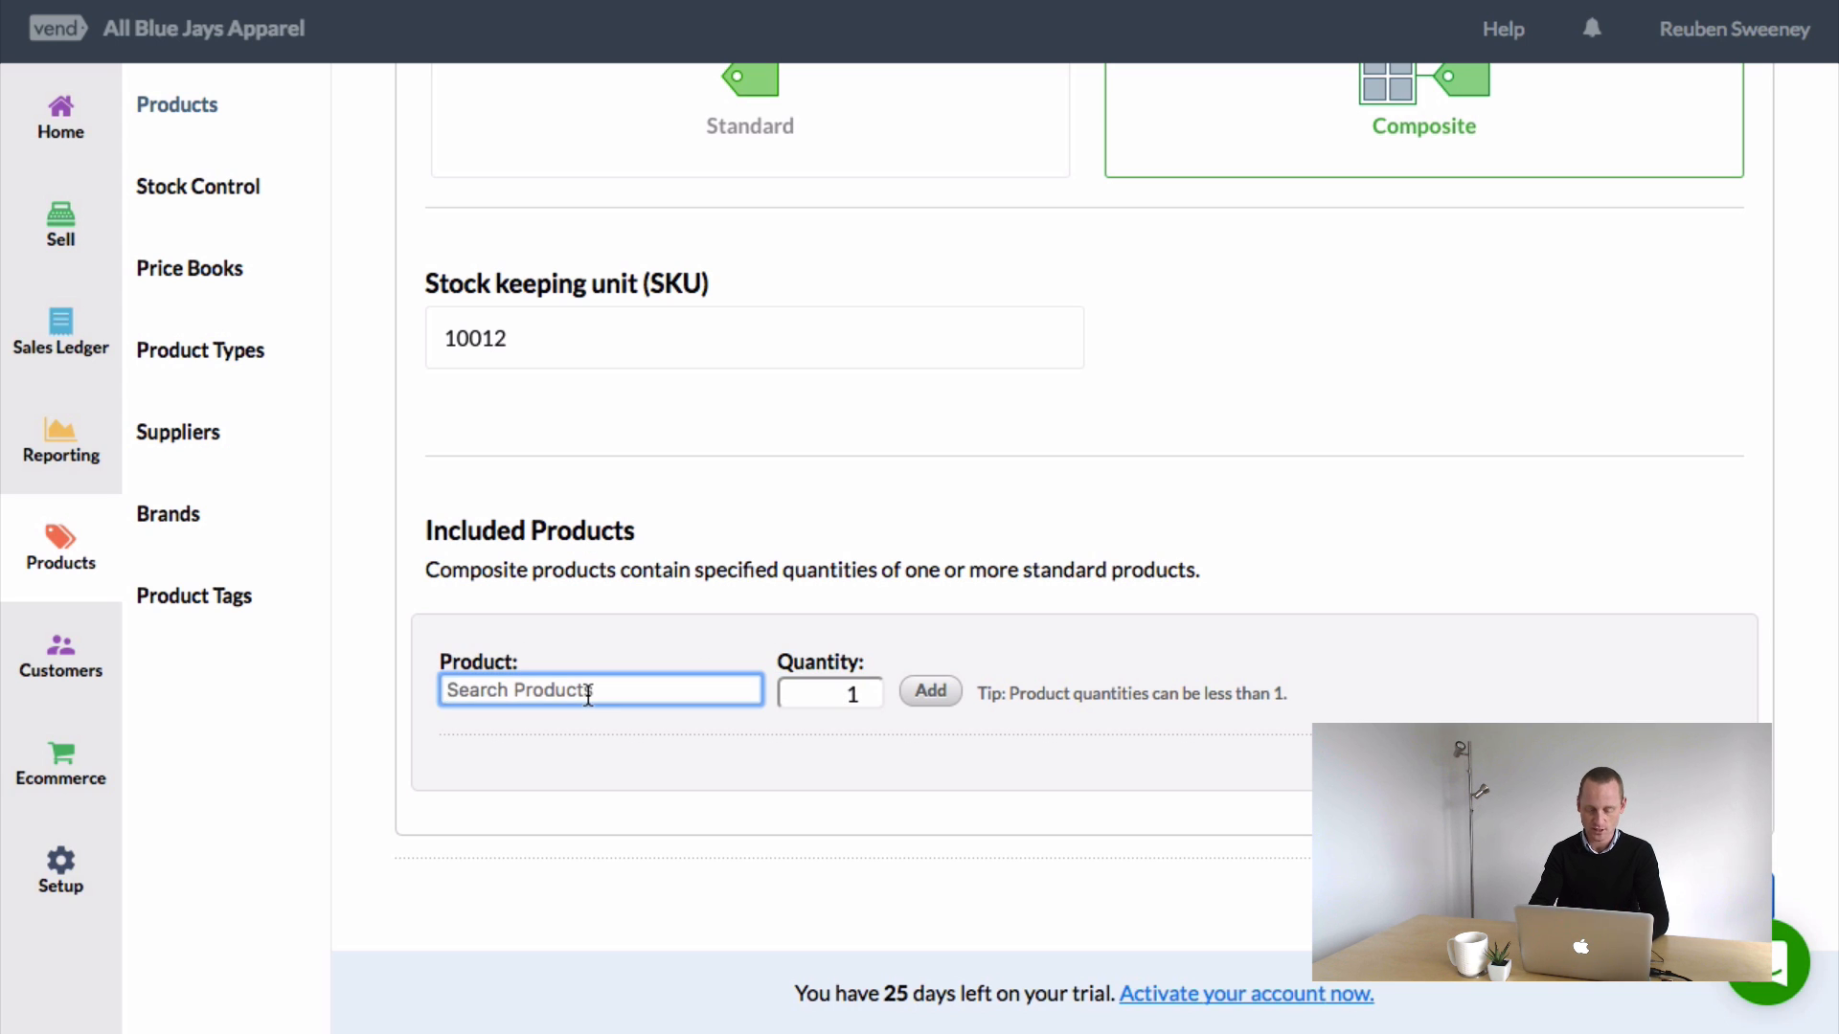
type("bat")
left_click(533, 784)
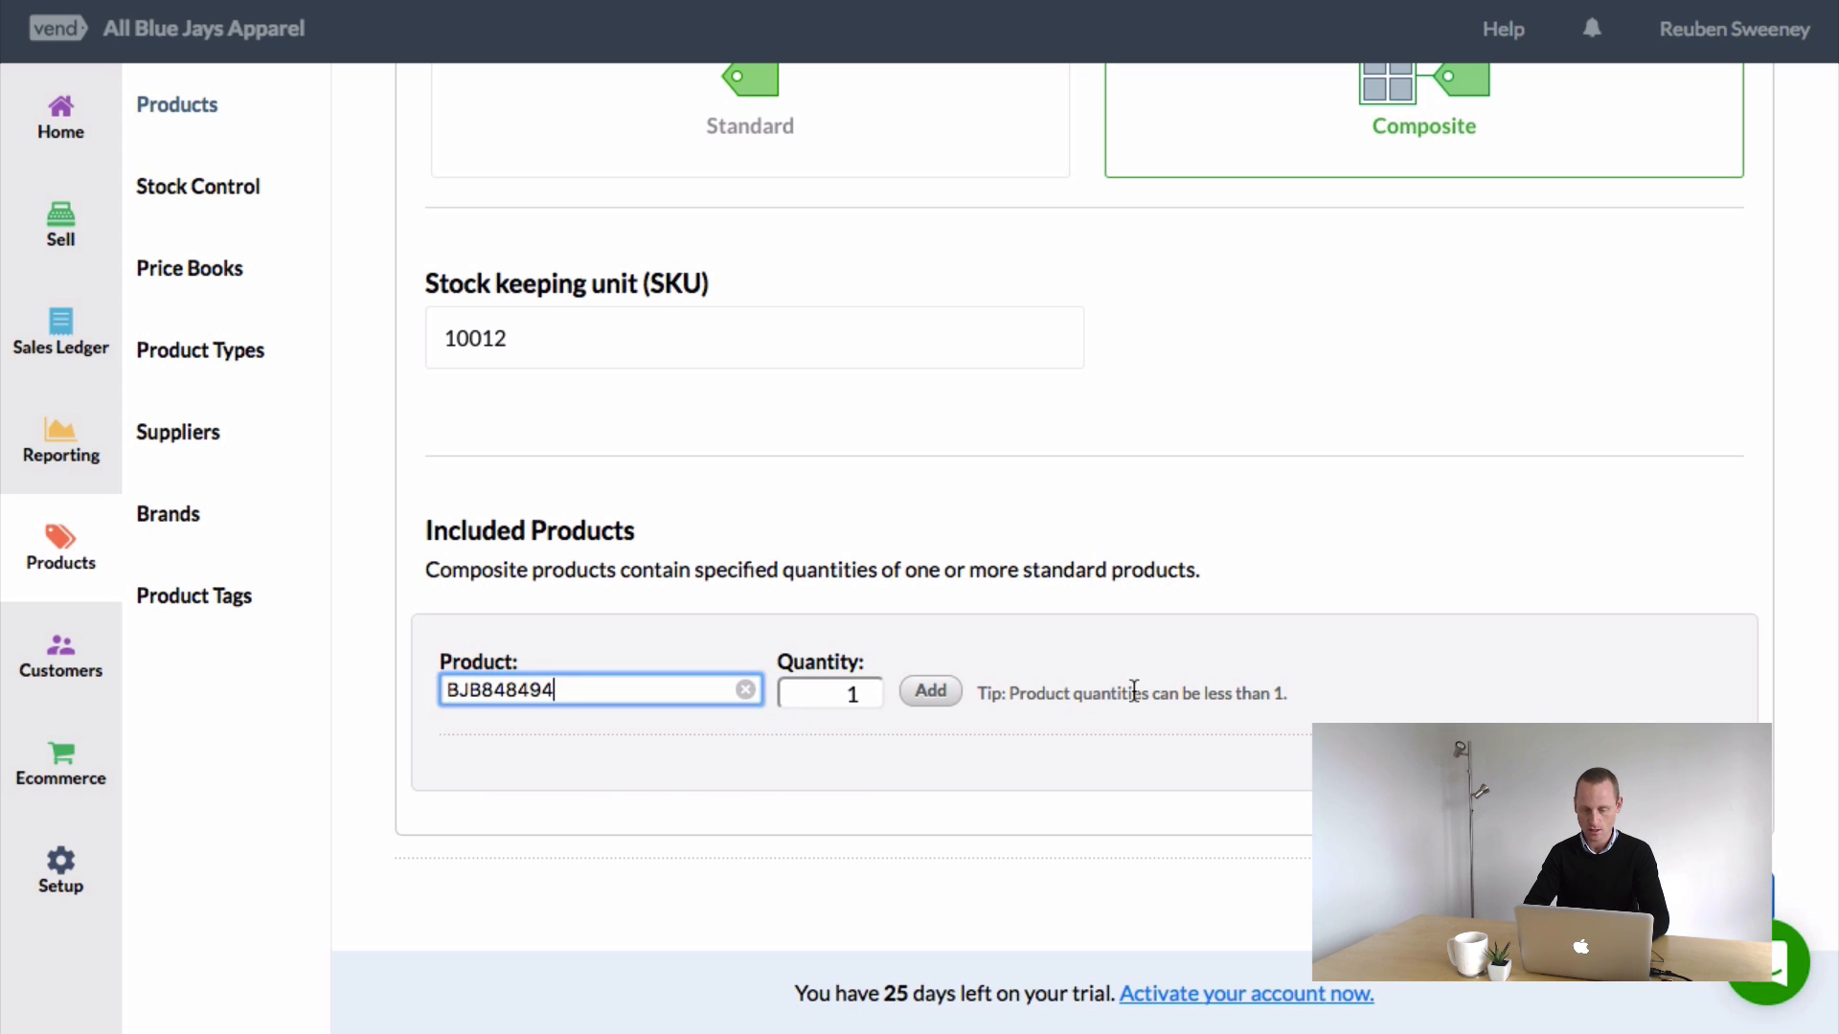
left_click(957, 691)
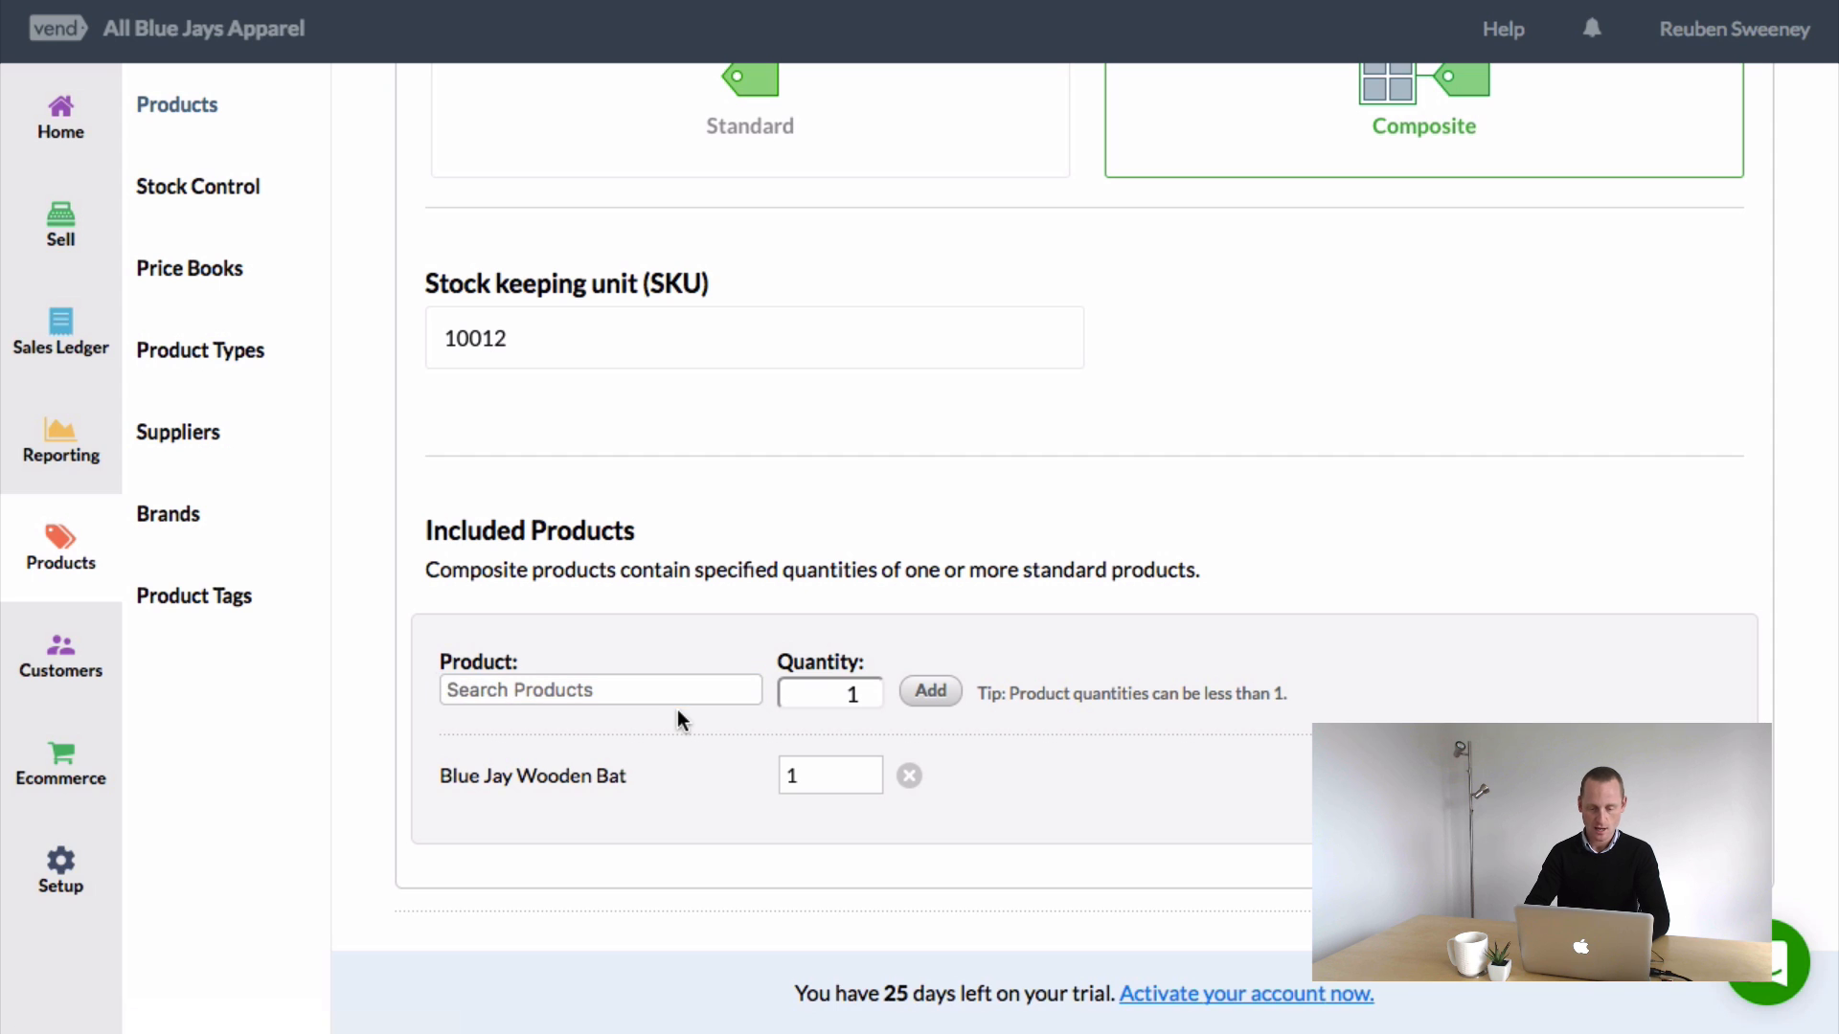
- Search for "ball" and add one Blue Jays Ball White to the included products
left_click(638, 704)
type("ball")
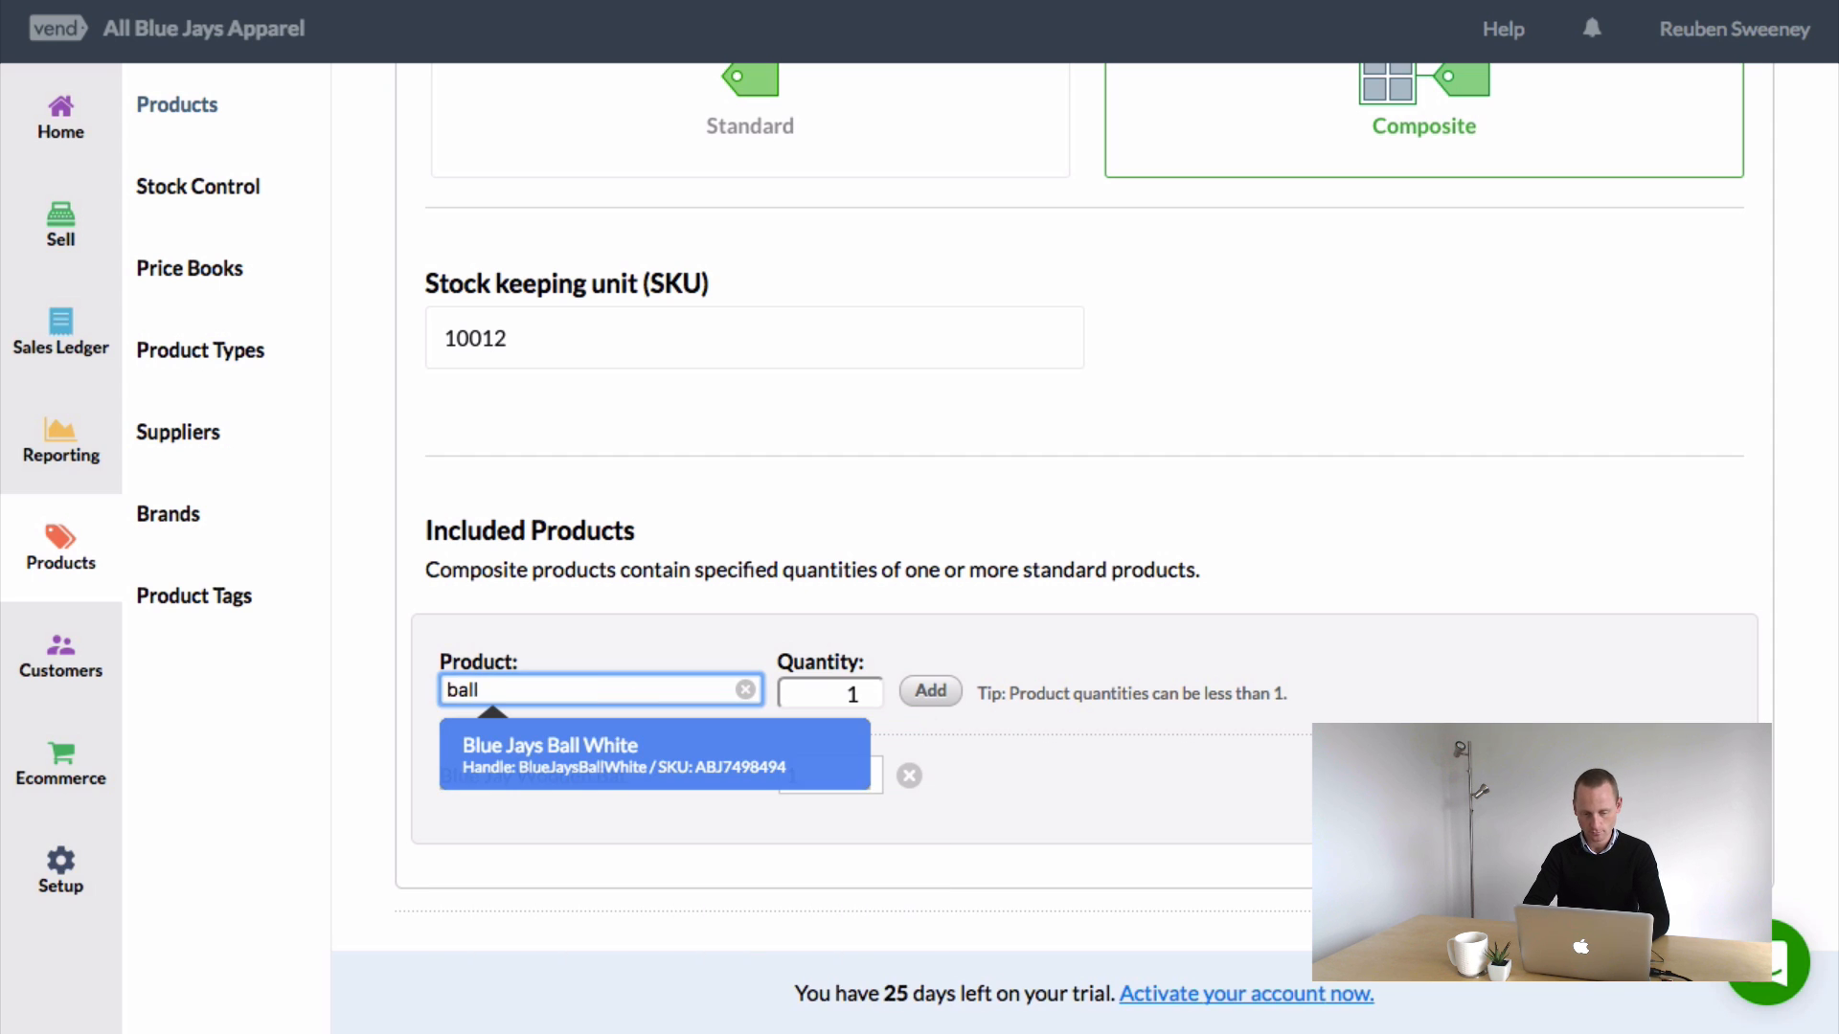
left_click(682, 759)
left_click(946, 697)
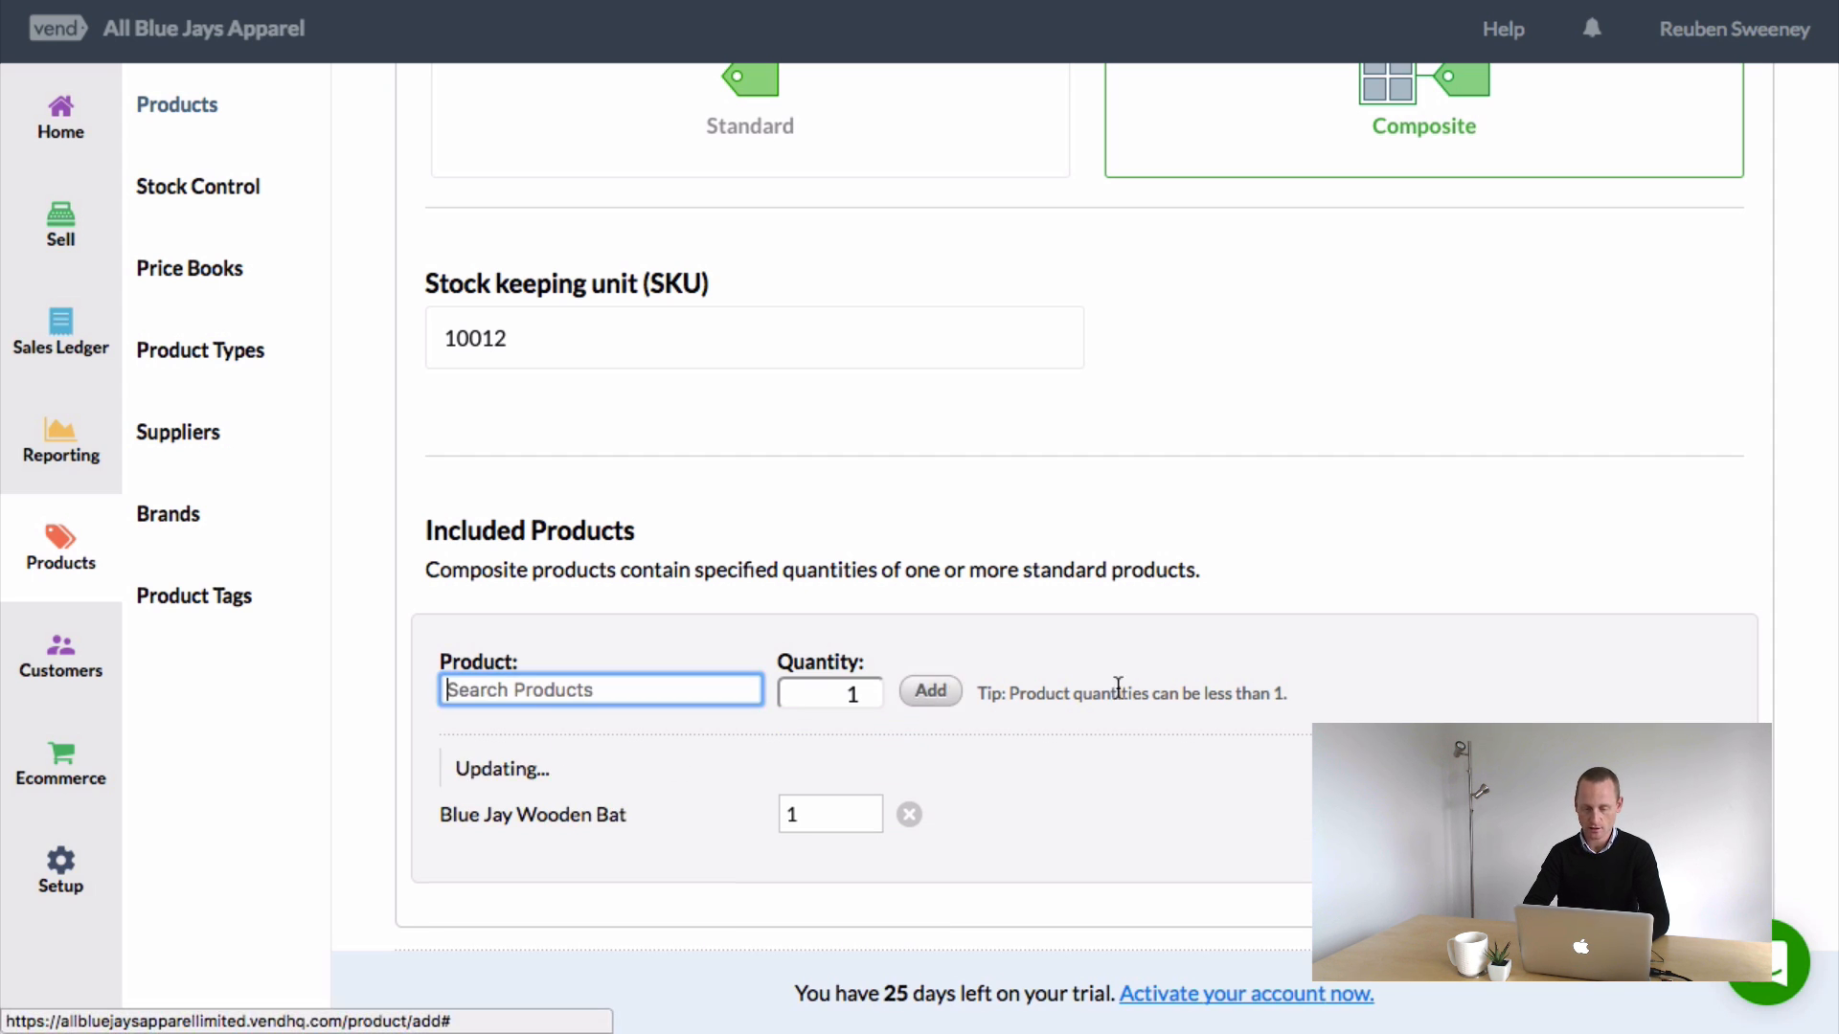
scroll(1266, 668, "down", 2)
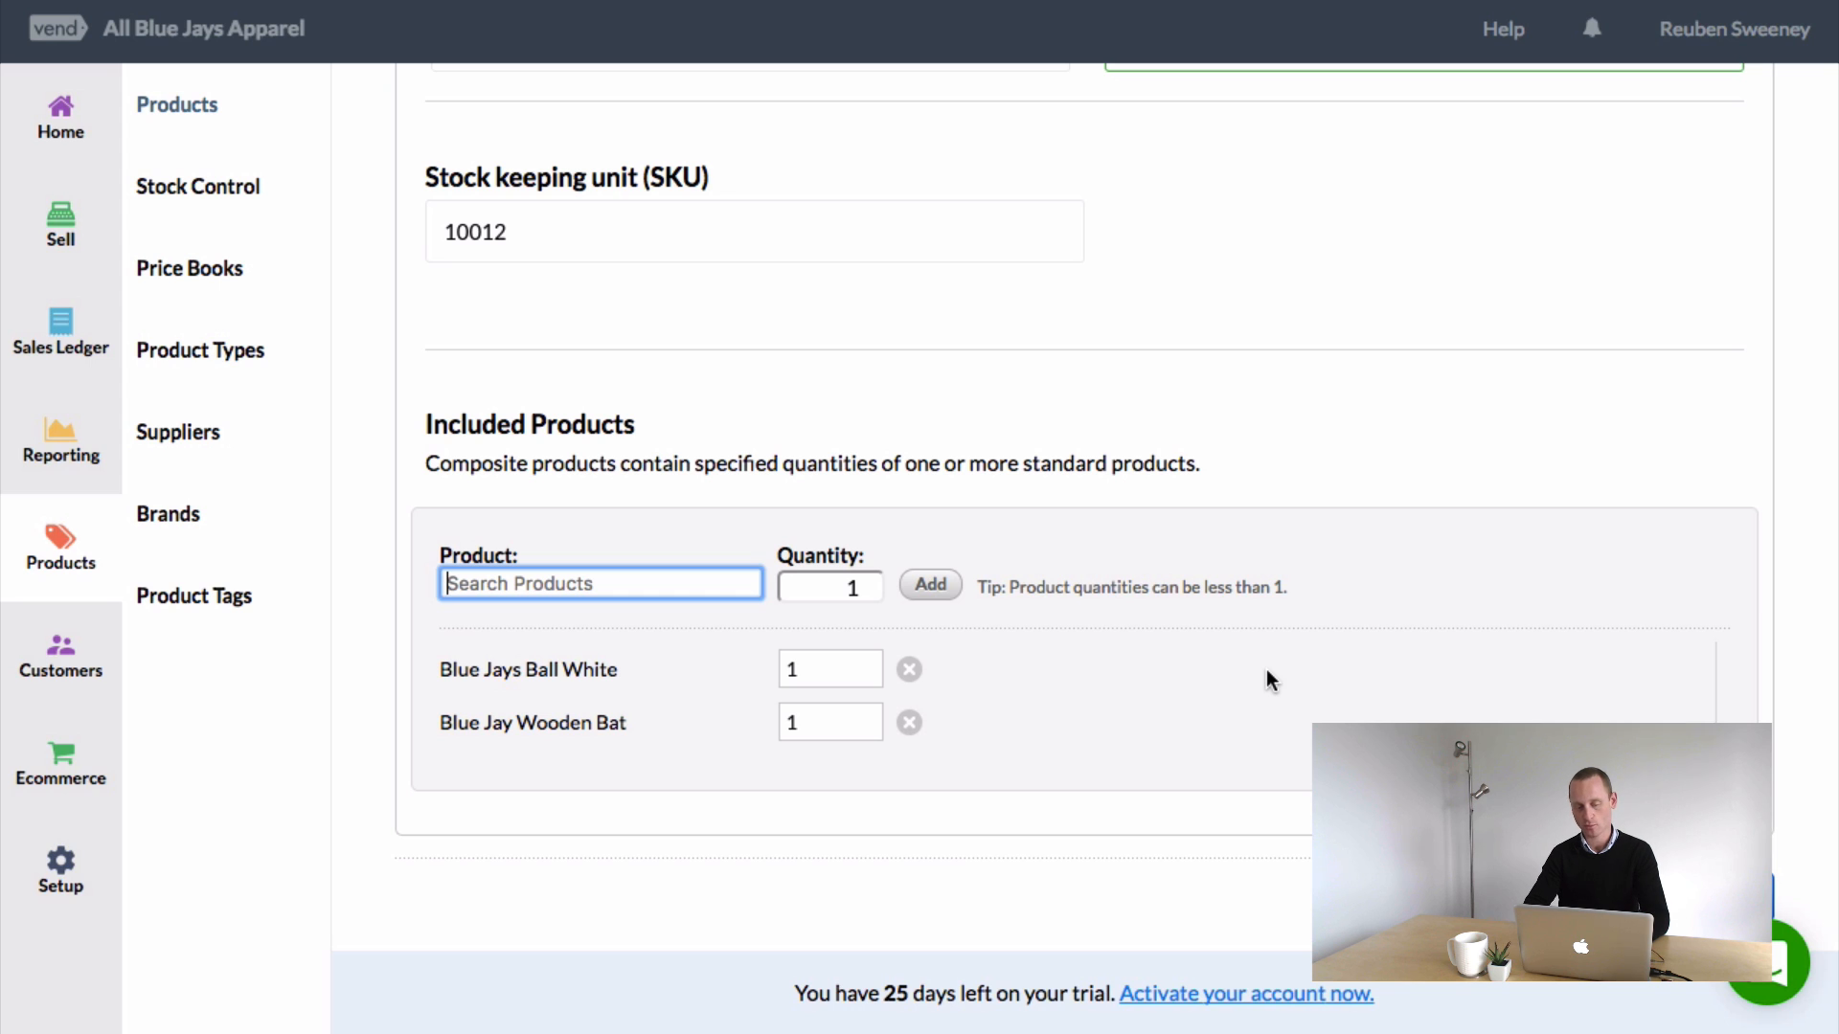
left_click(1080, 470)
- Set the composite product's supply price excluding tax to 0
scroll(1081, 470, "up", 8)
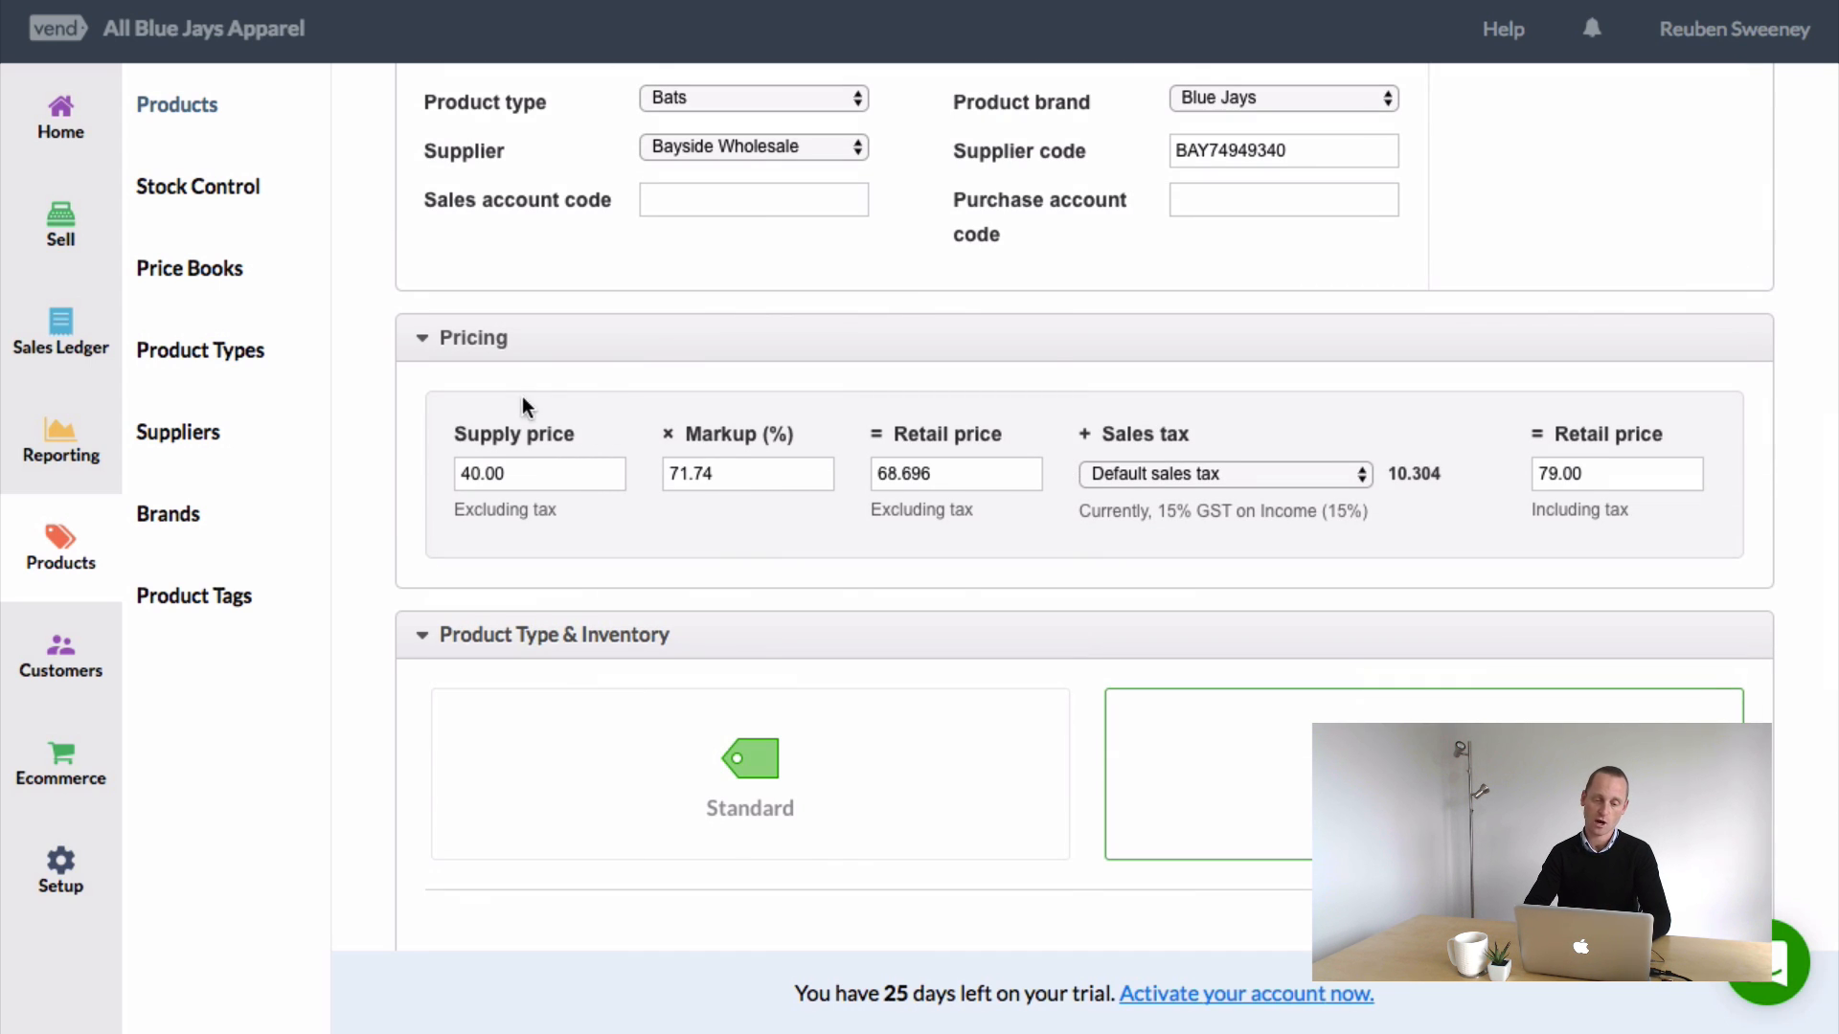
left_click_drag(534, 467, 433, 466)
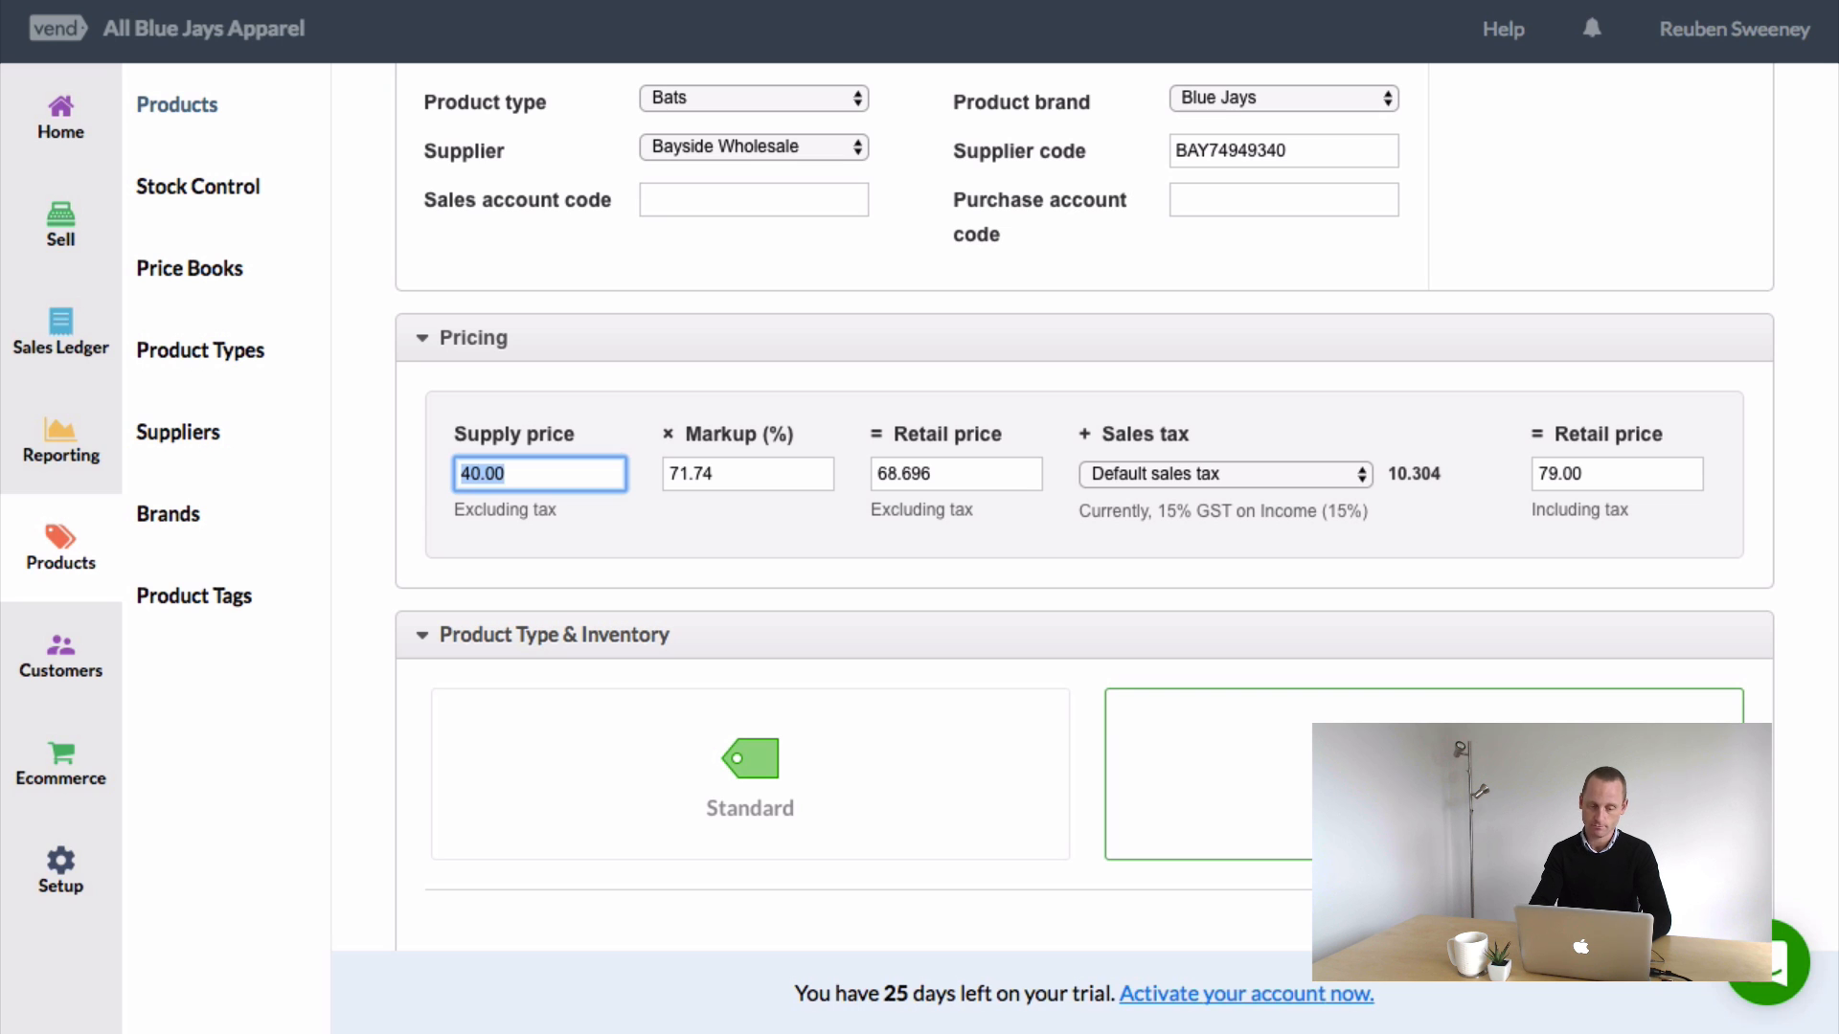
type("0")
left_click(428, 466)
scroll(427, 464, "down", 3)
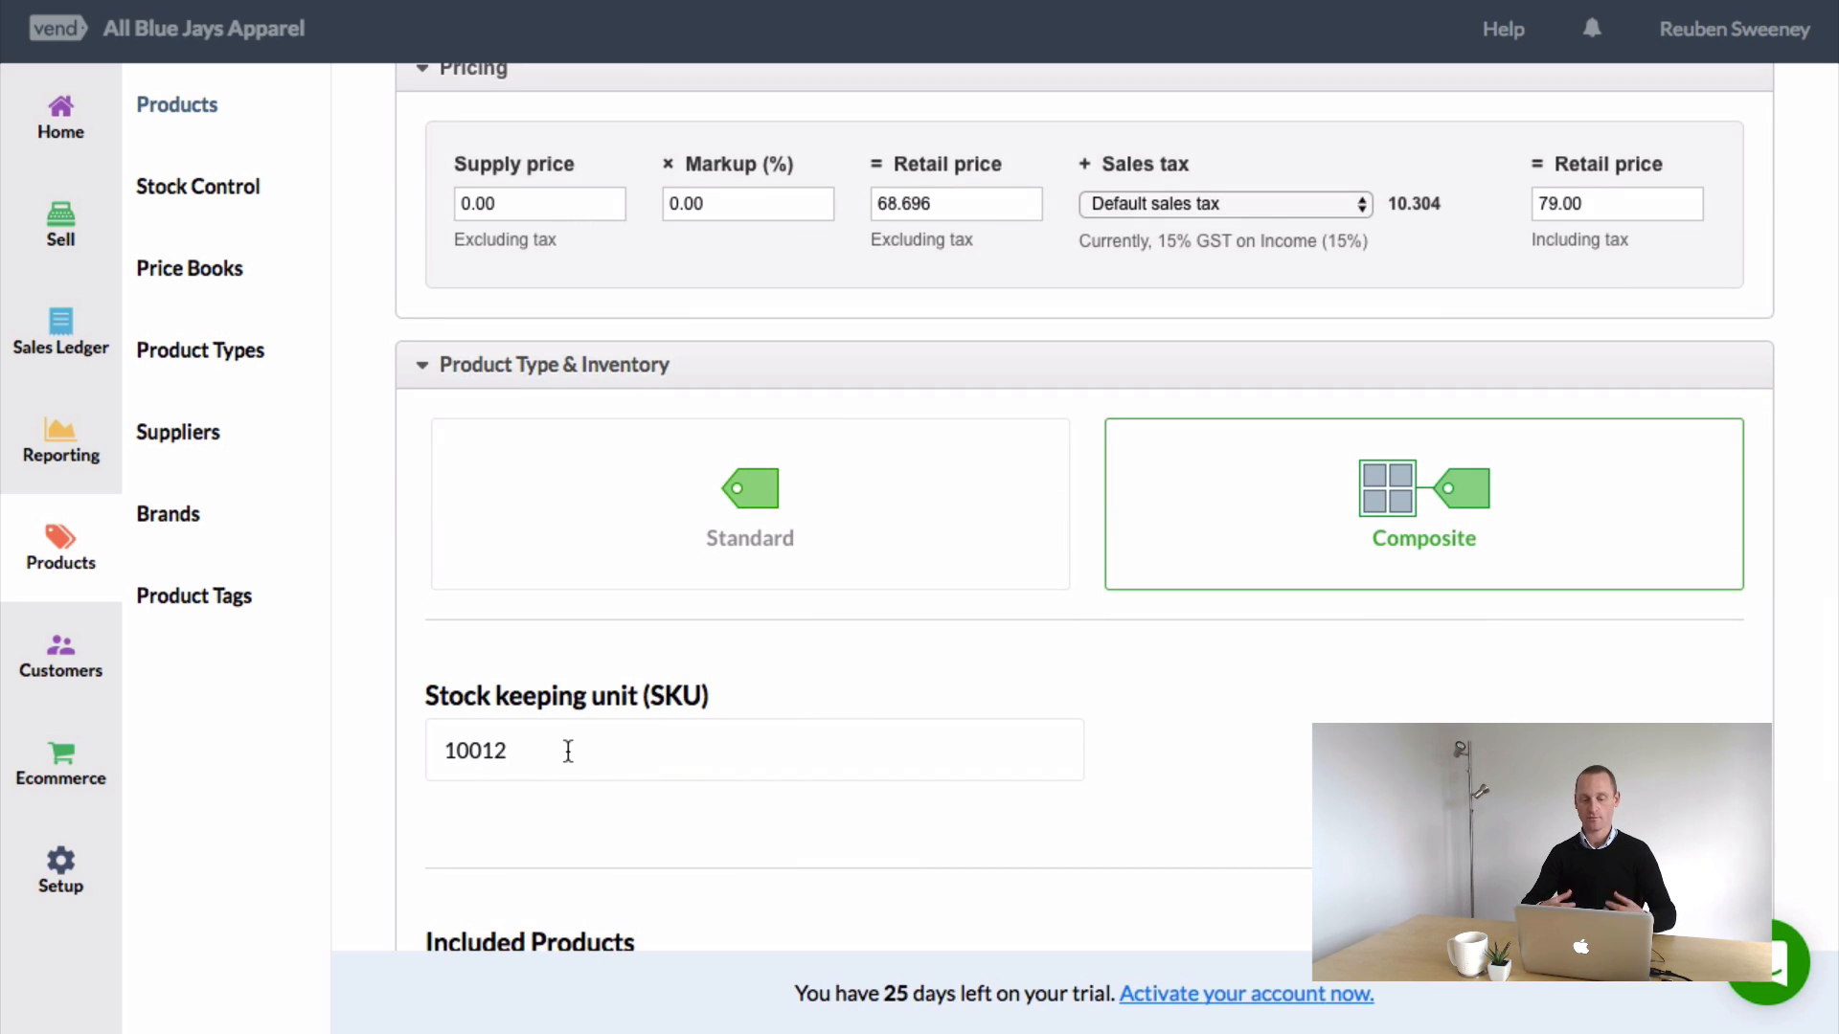
- Check over the completed product form and save the Bat and Ball Set as a new product
scroll(568, 751, "down", 5)
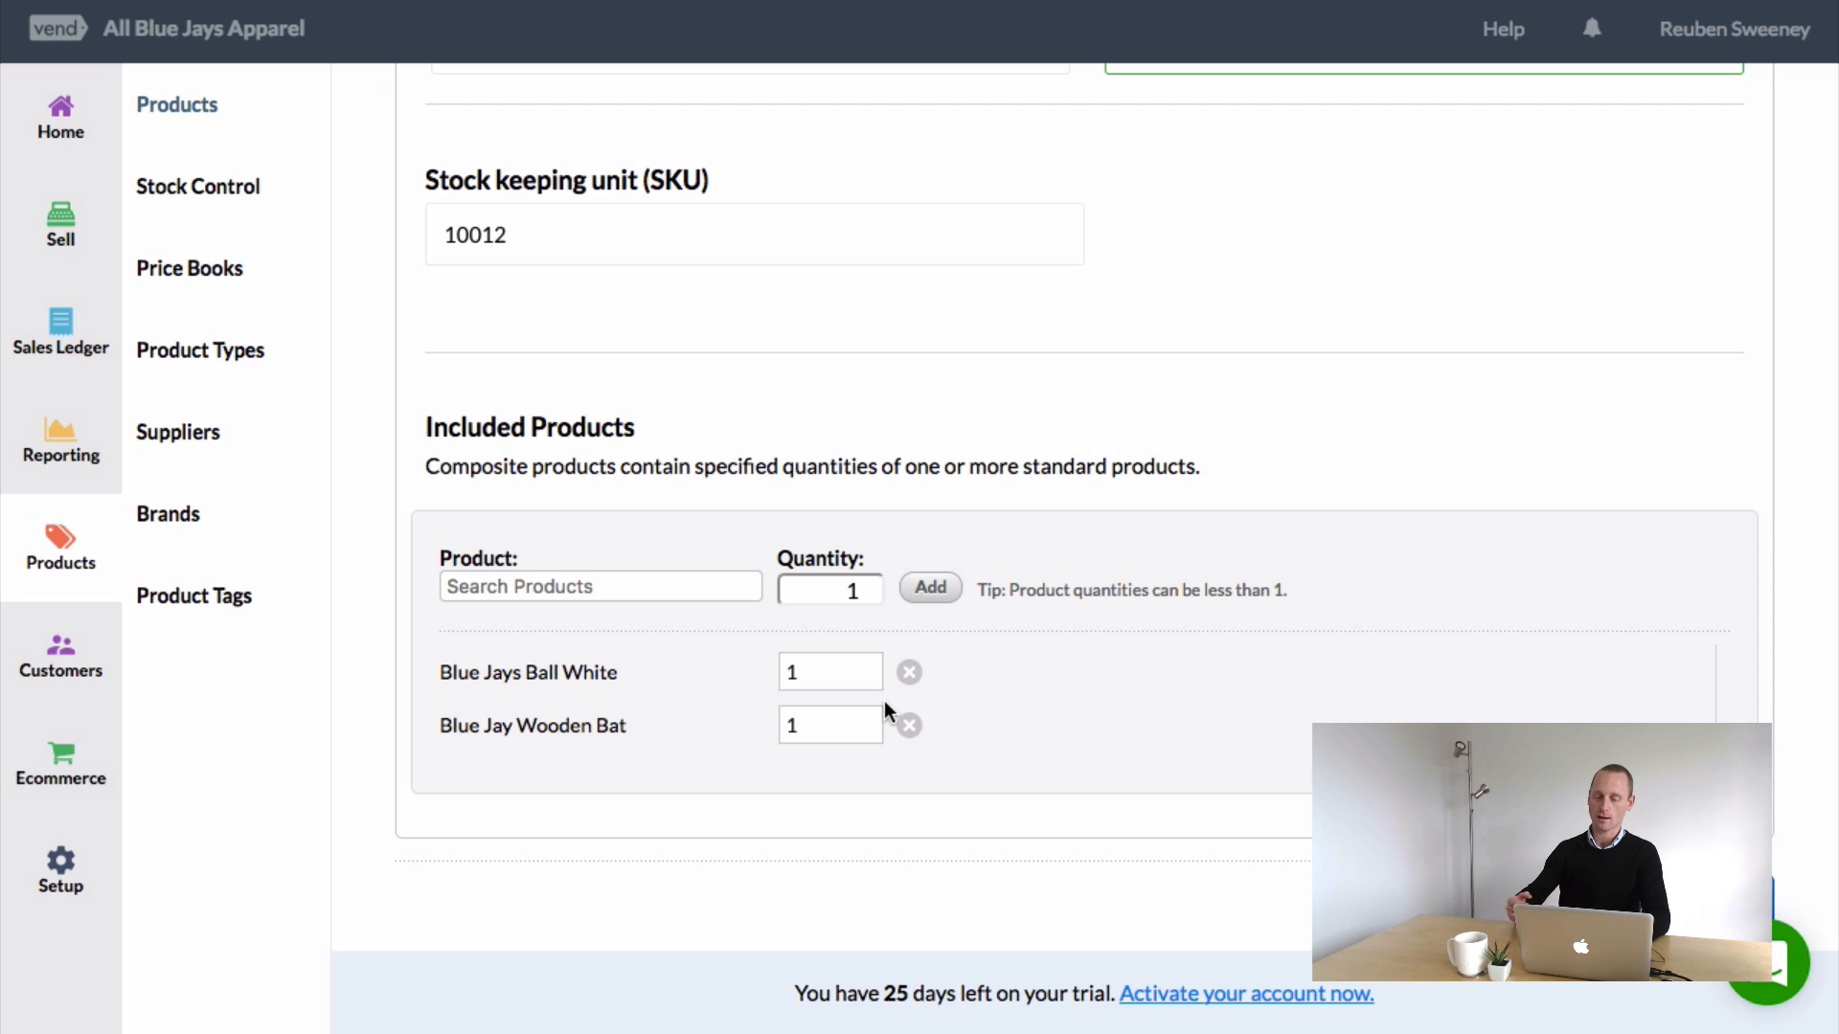
scroll(883, 709, "up", 15)
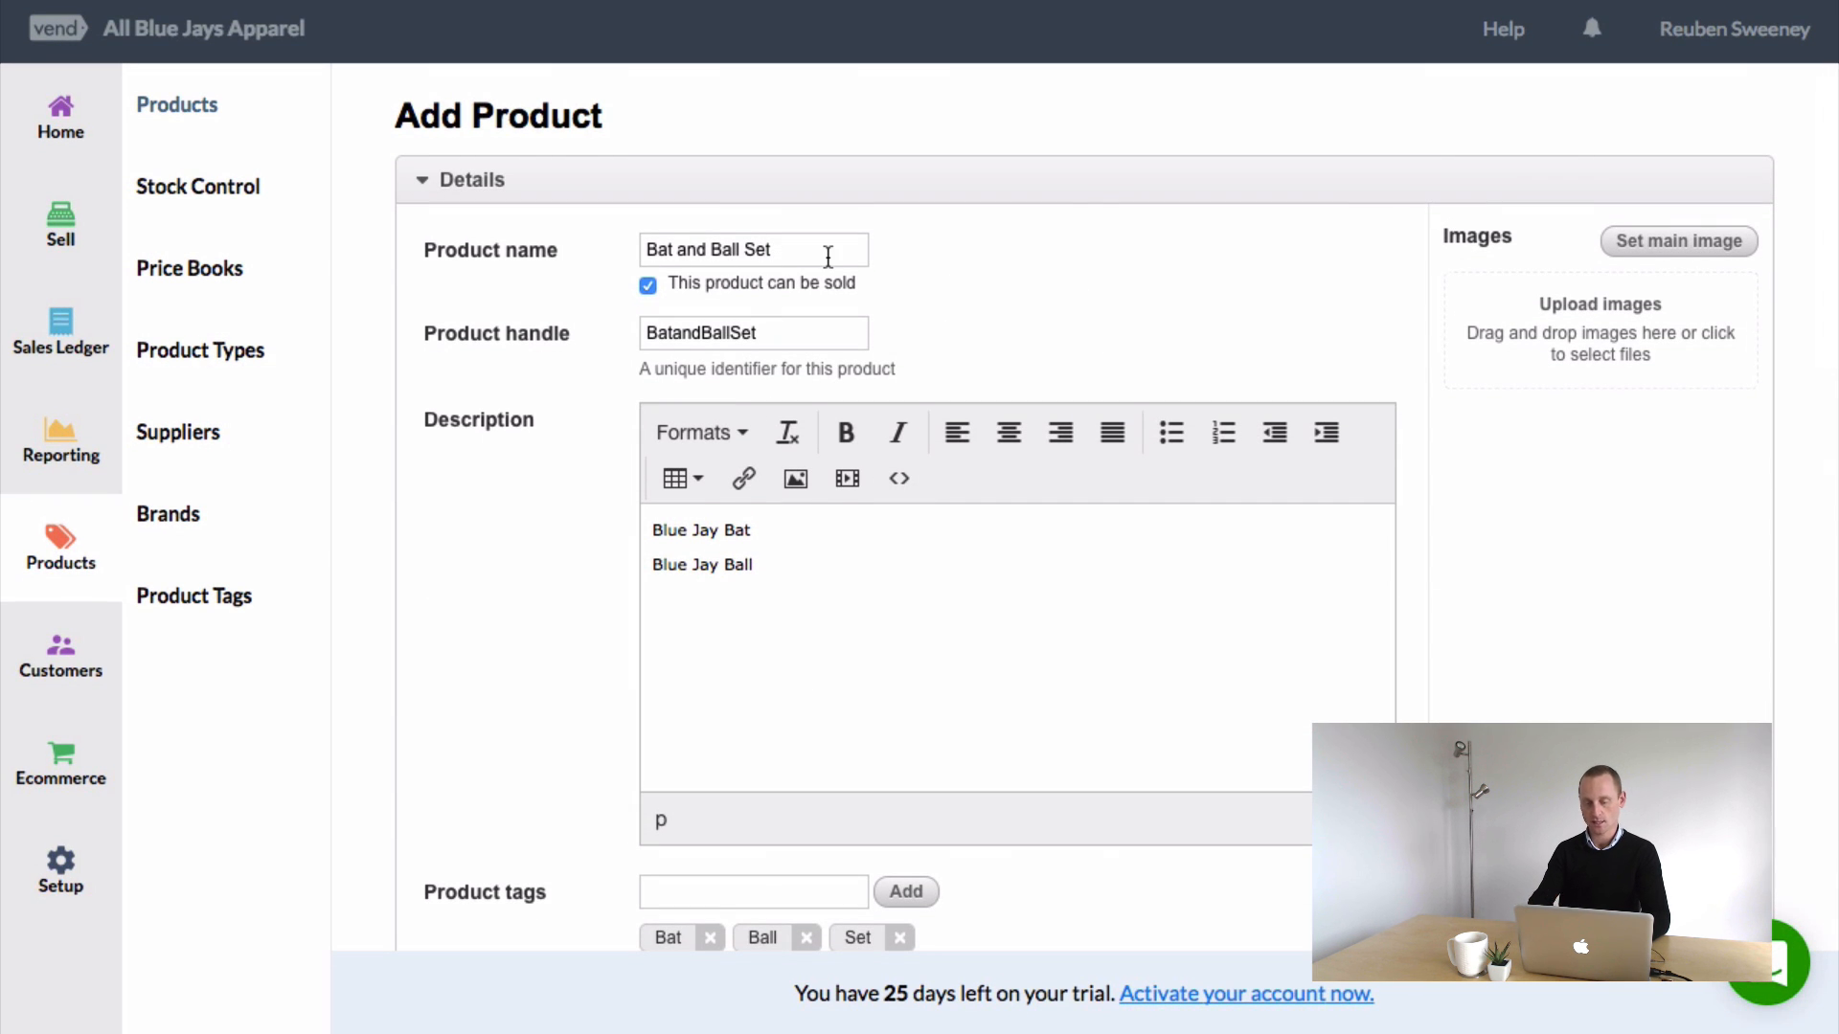
scroll(828, 257, "down", 15)
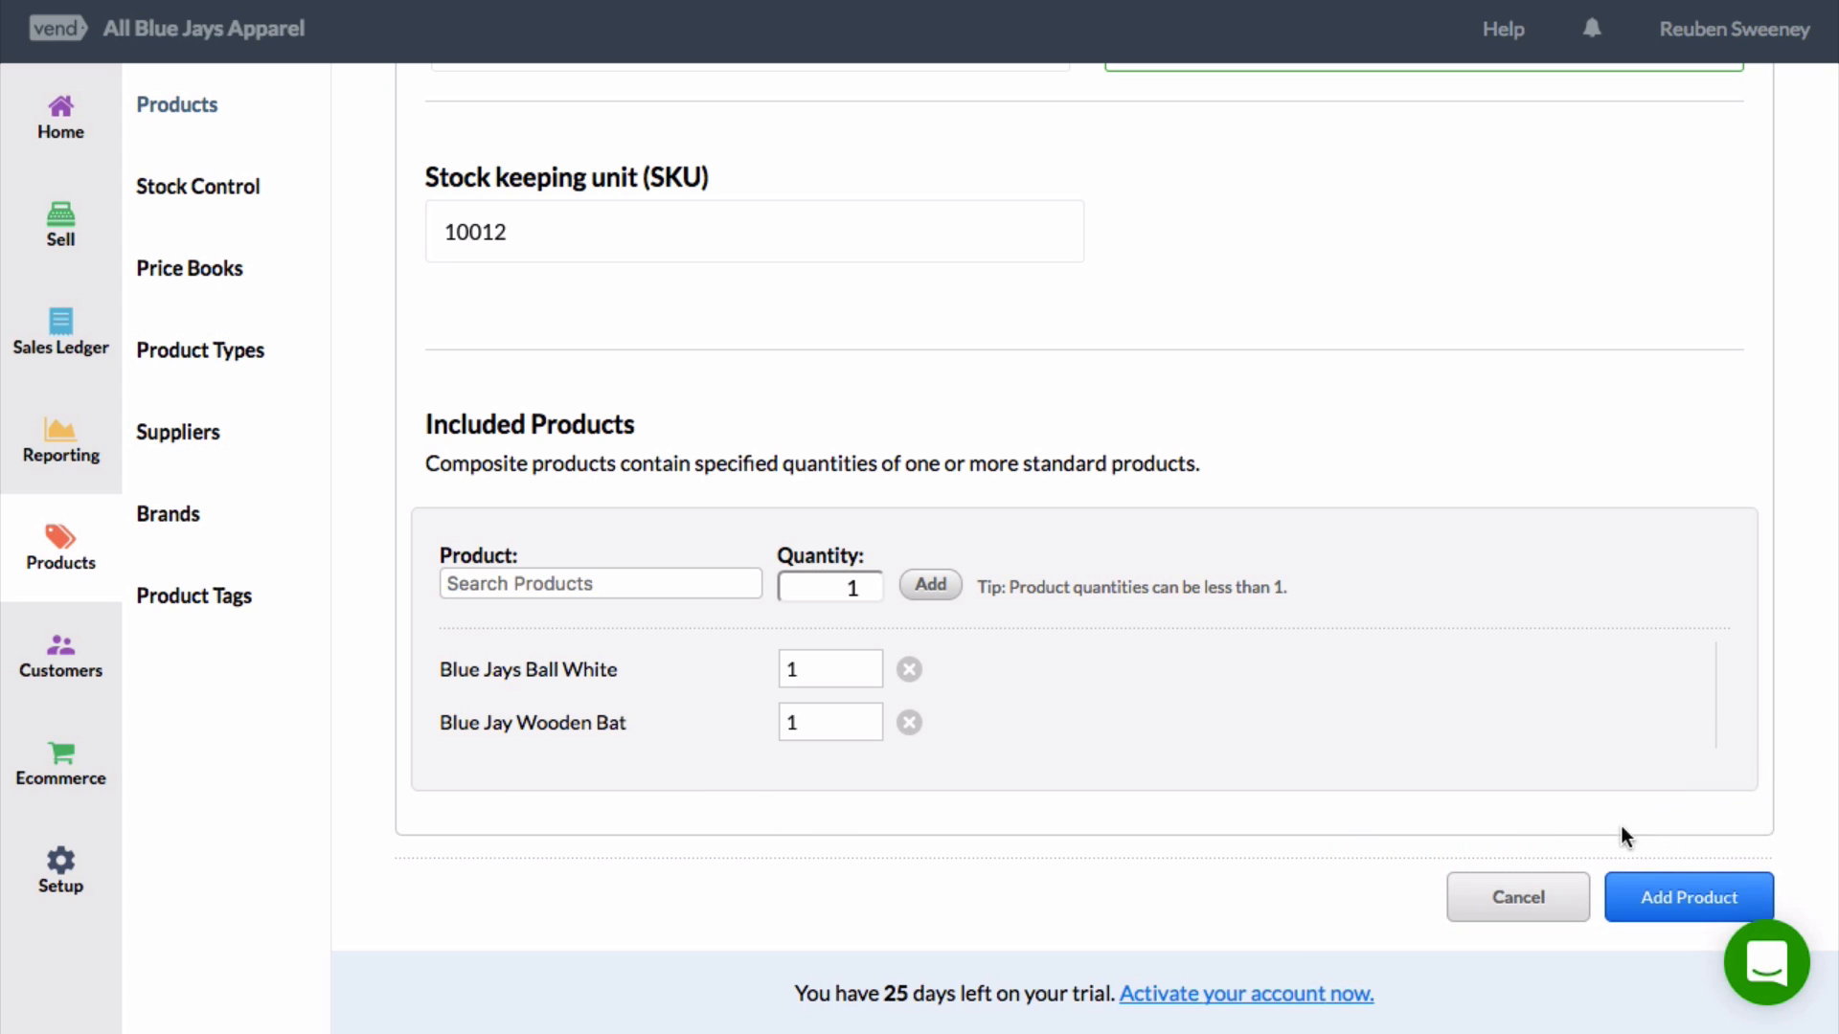
left_click(1650, 895)
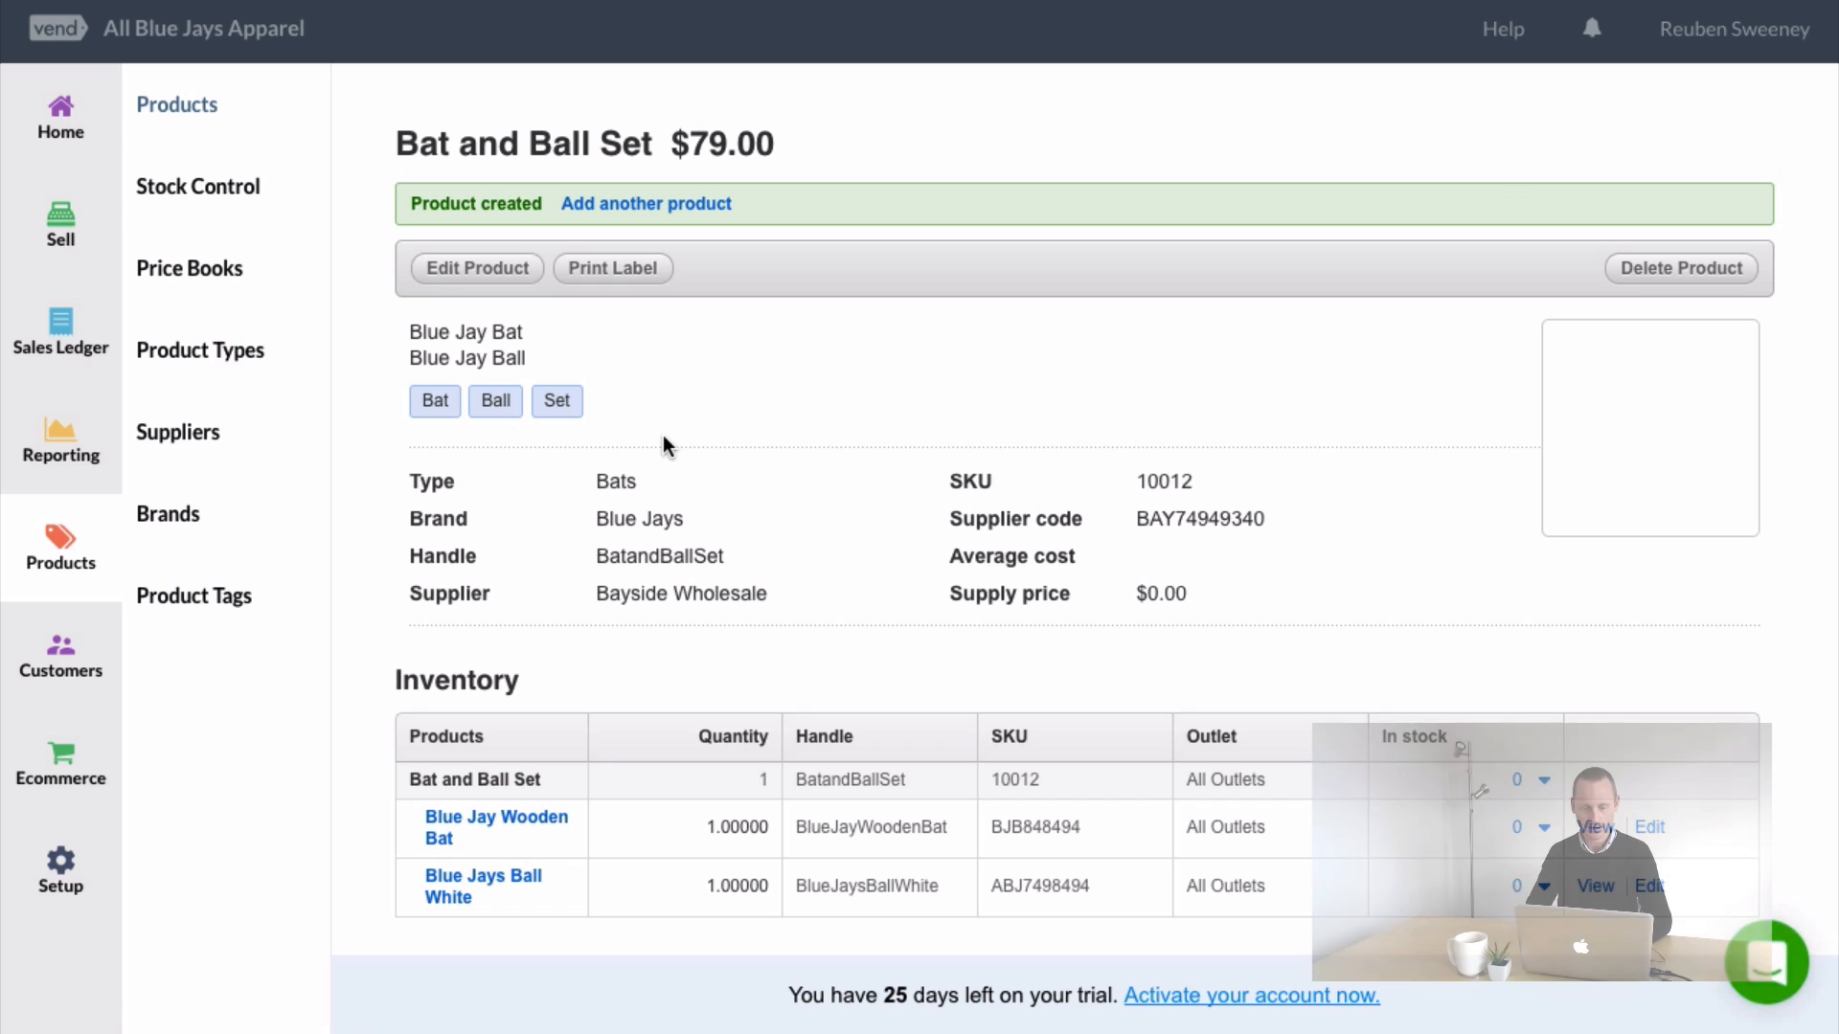
- Find the Bat and Ball Set in the product list and open its details
left_click(187, 115)
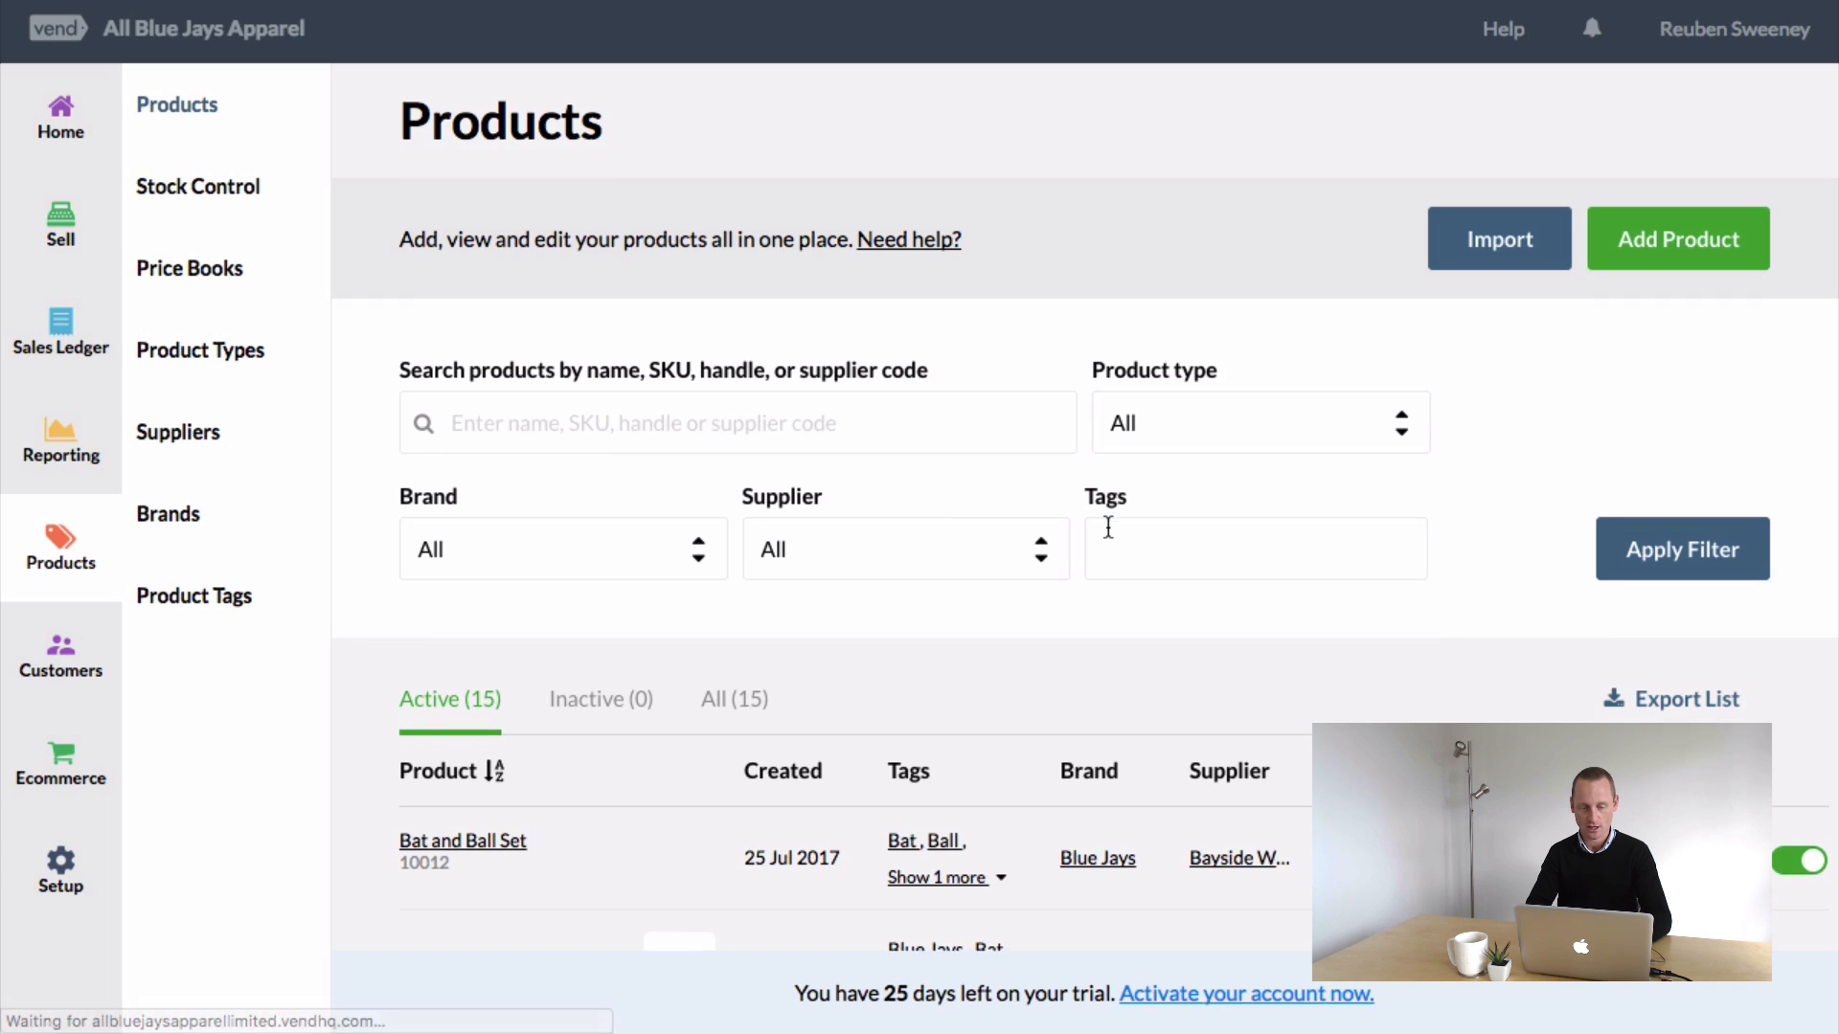
scroll(1108, 526, "down", 4)
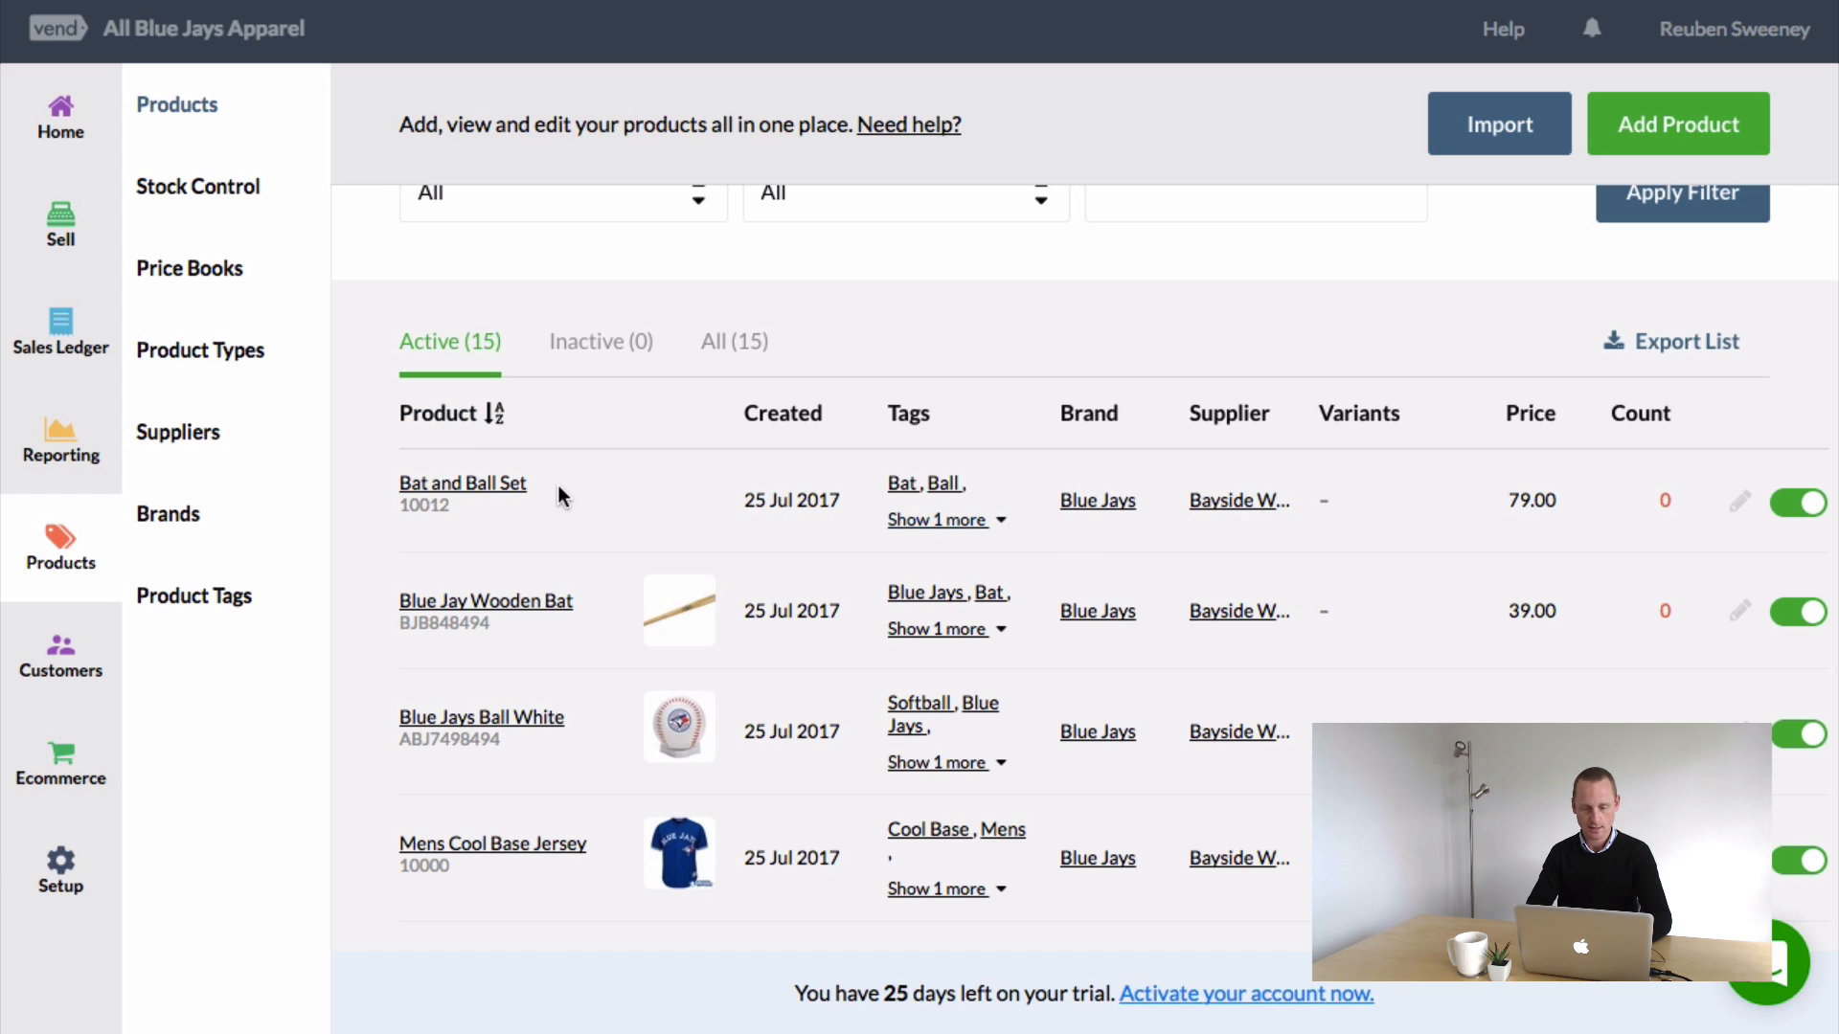
left_click(458, 498)
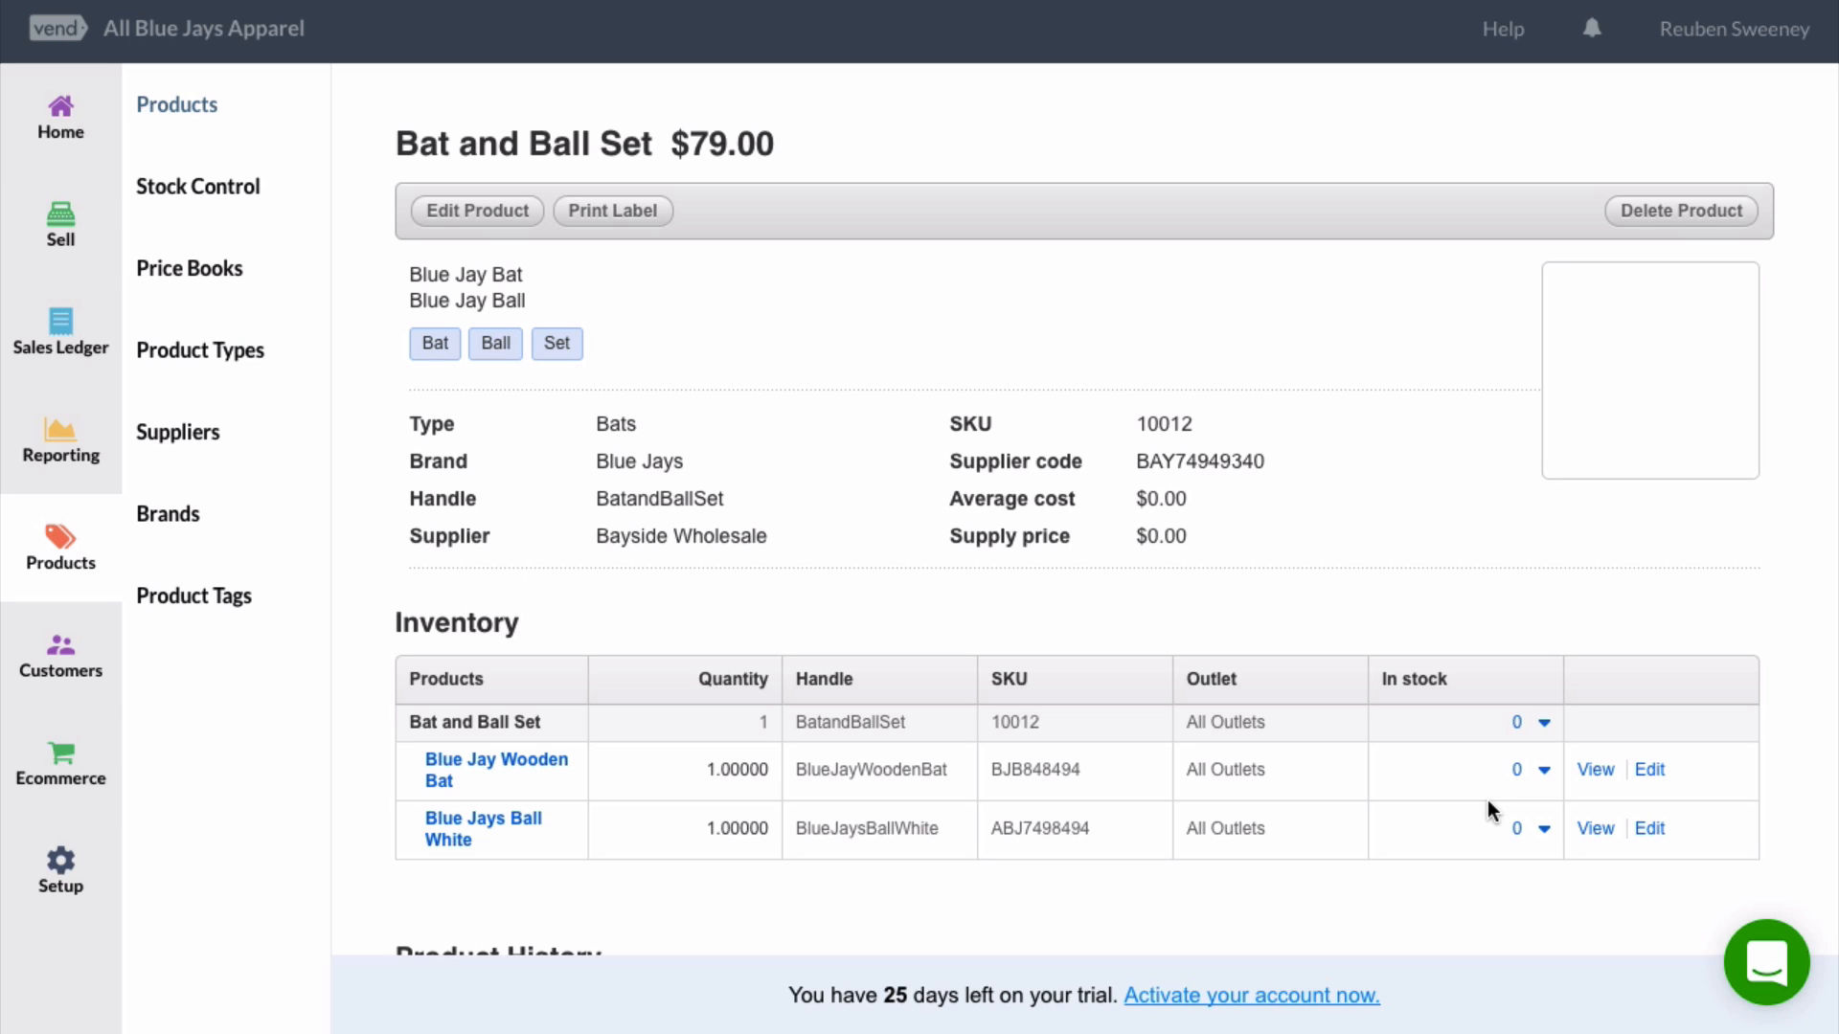
- Review the set's component inventory and product history, and return to the product list
scroll(1130, 762, "down", 4)
scroll(1149, 671, "up", 3)
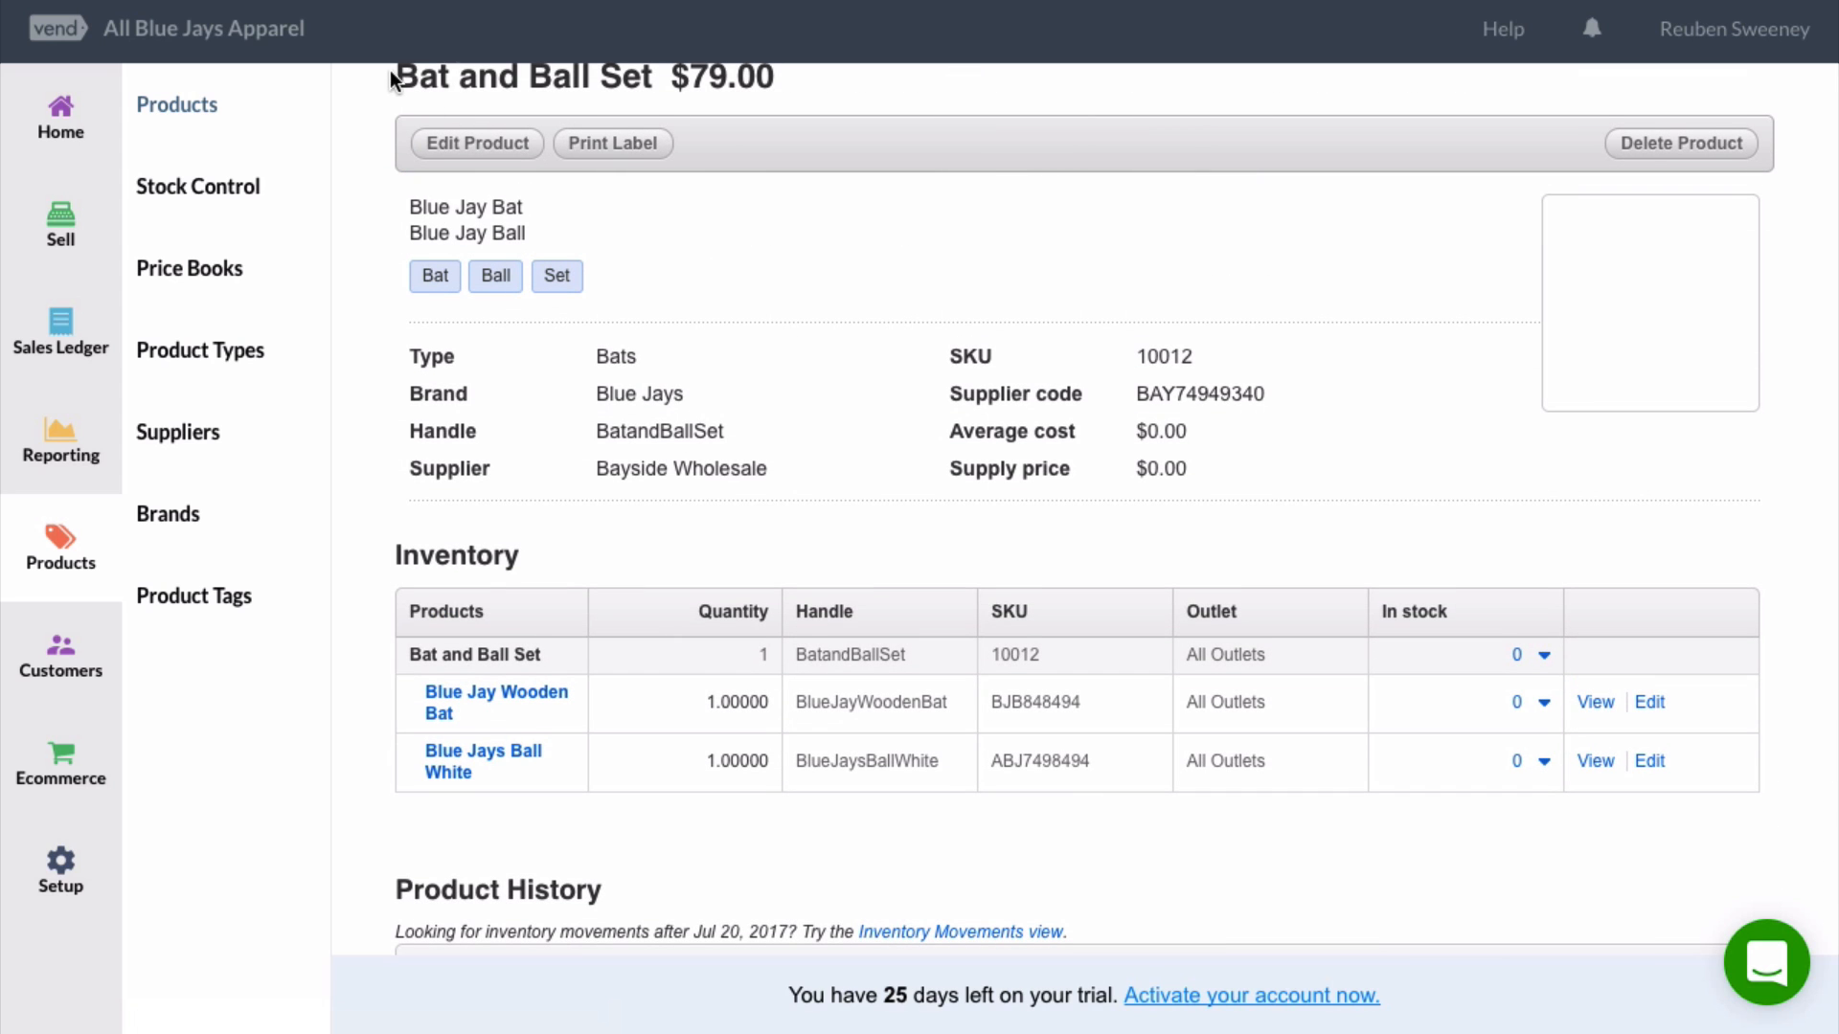
scroll(402, 76, "up", 1)
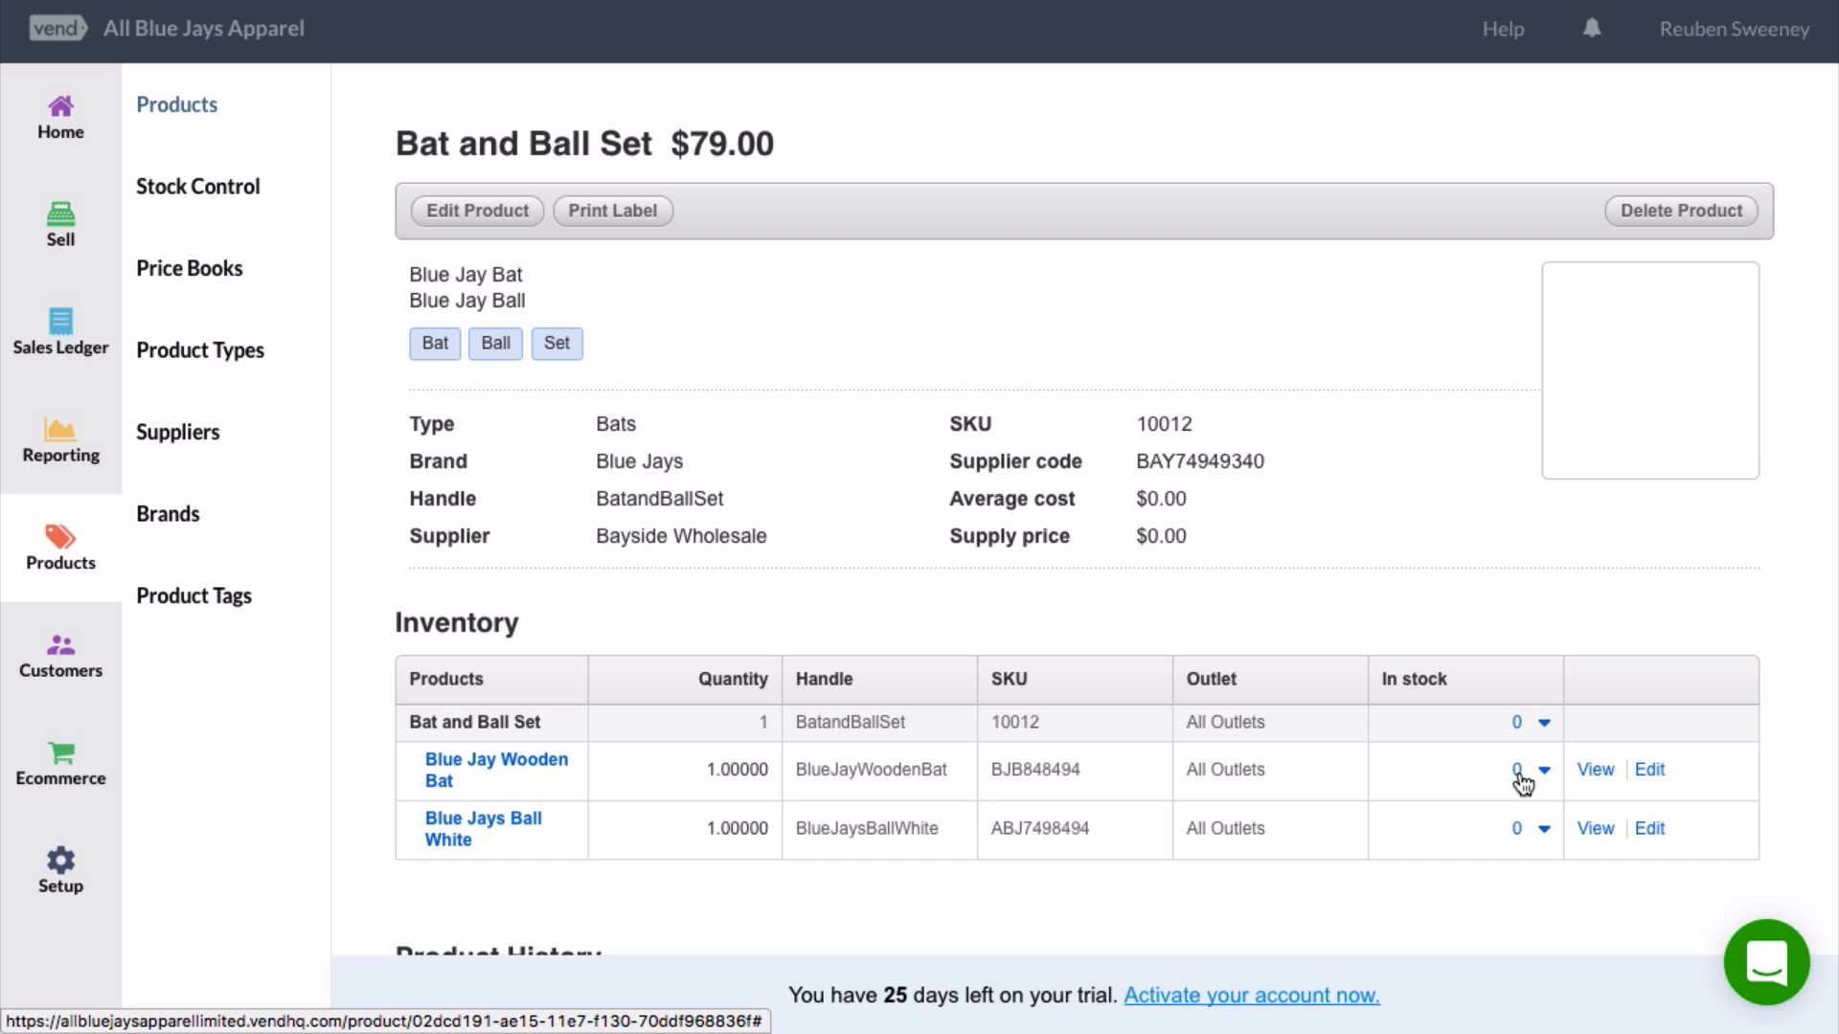
scroll(1521, 782, "down", 5)
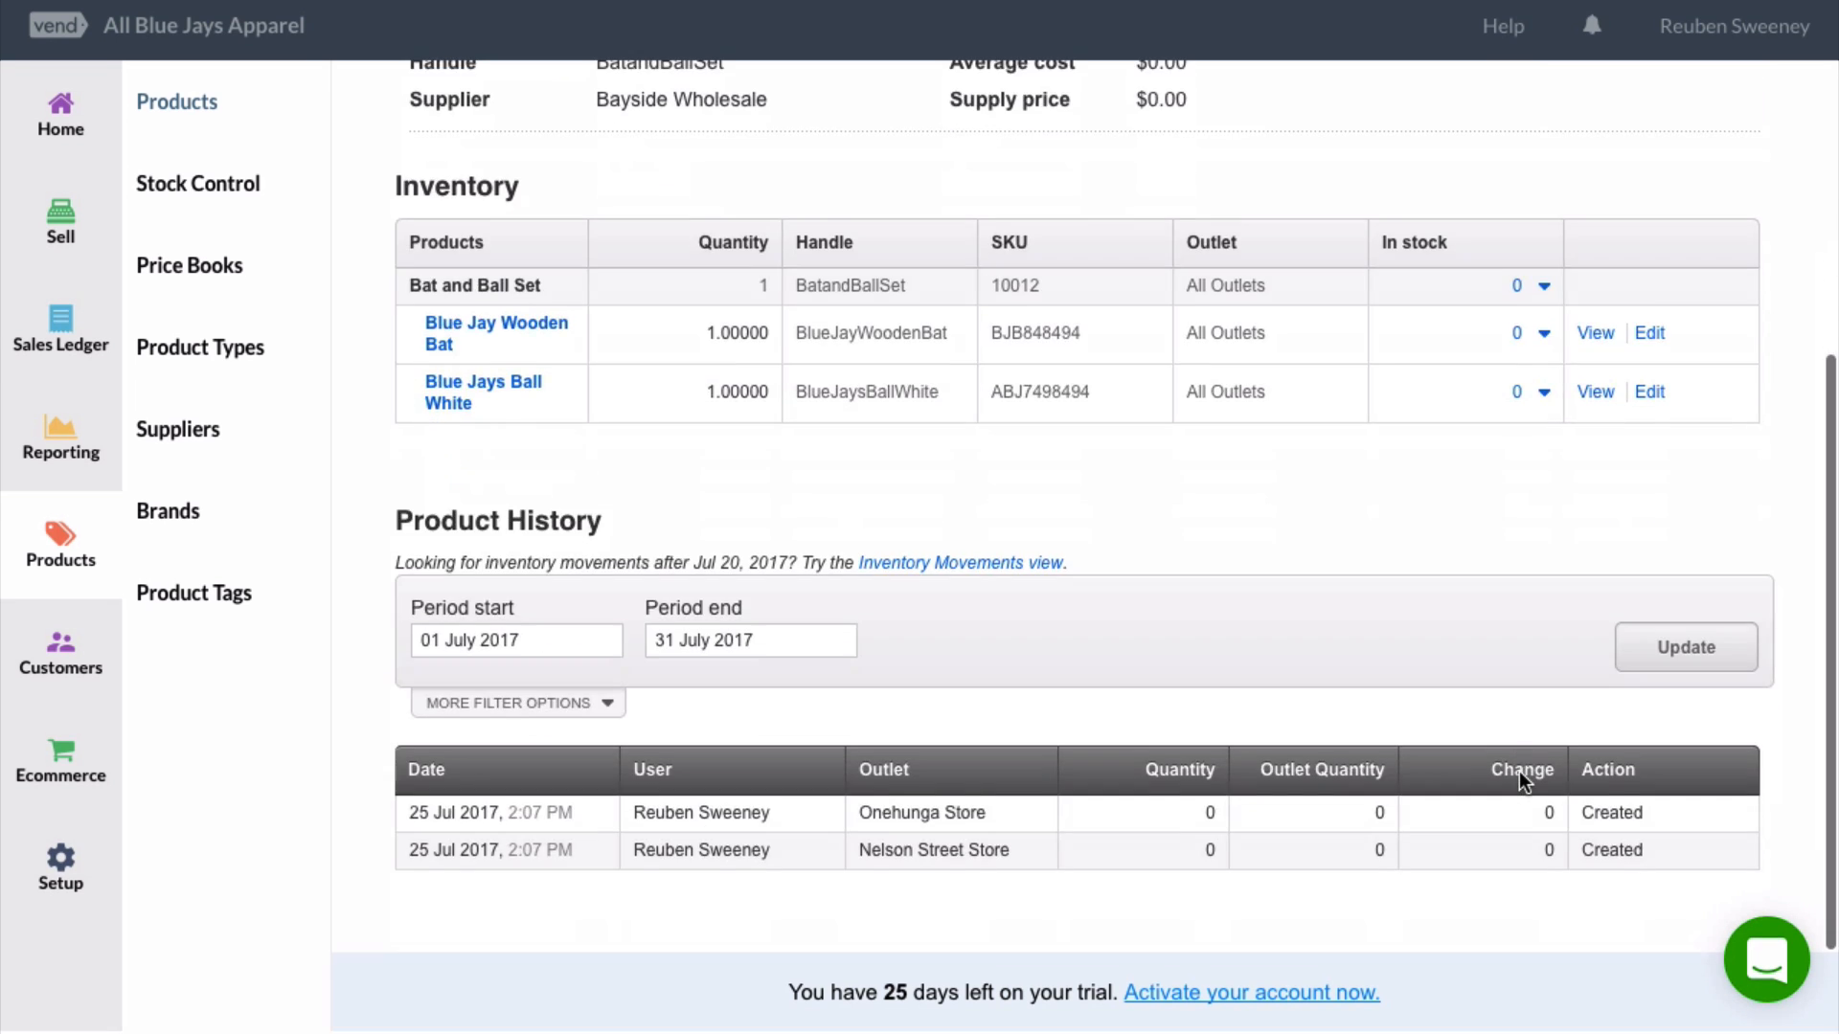
scroll(1519, 778, "up", 5)
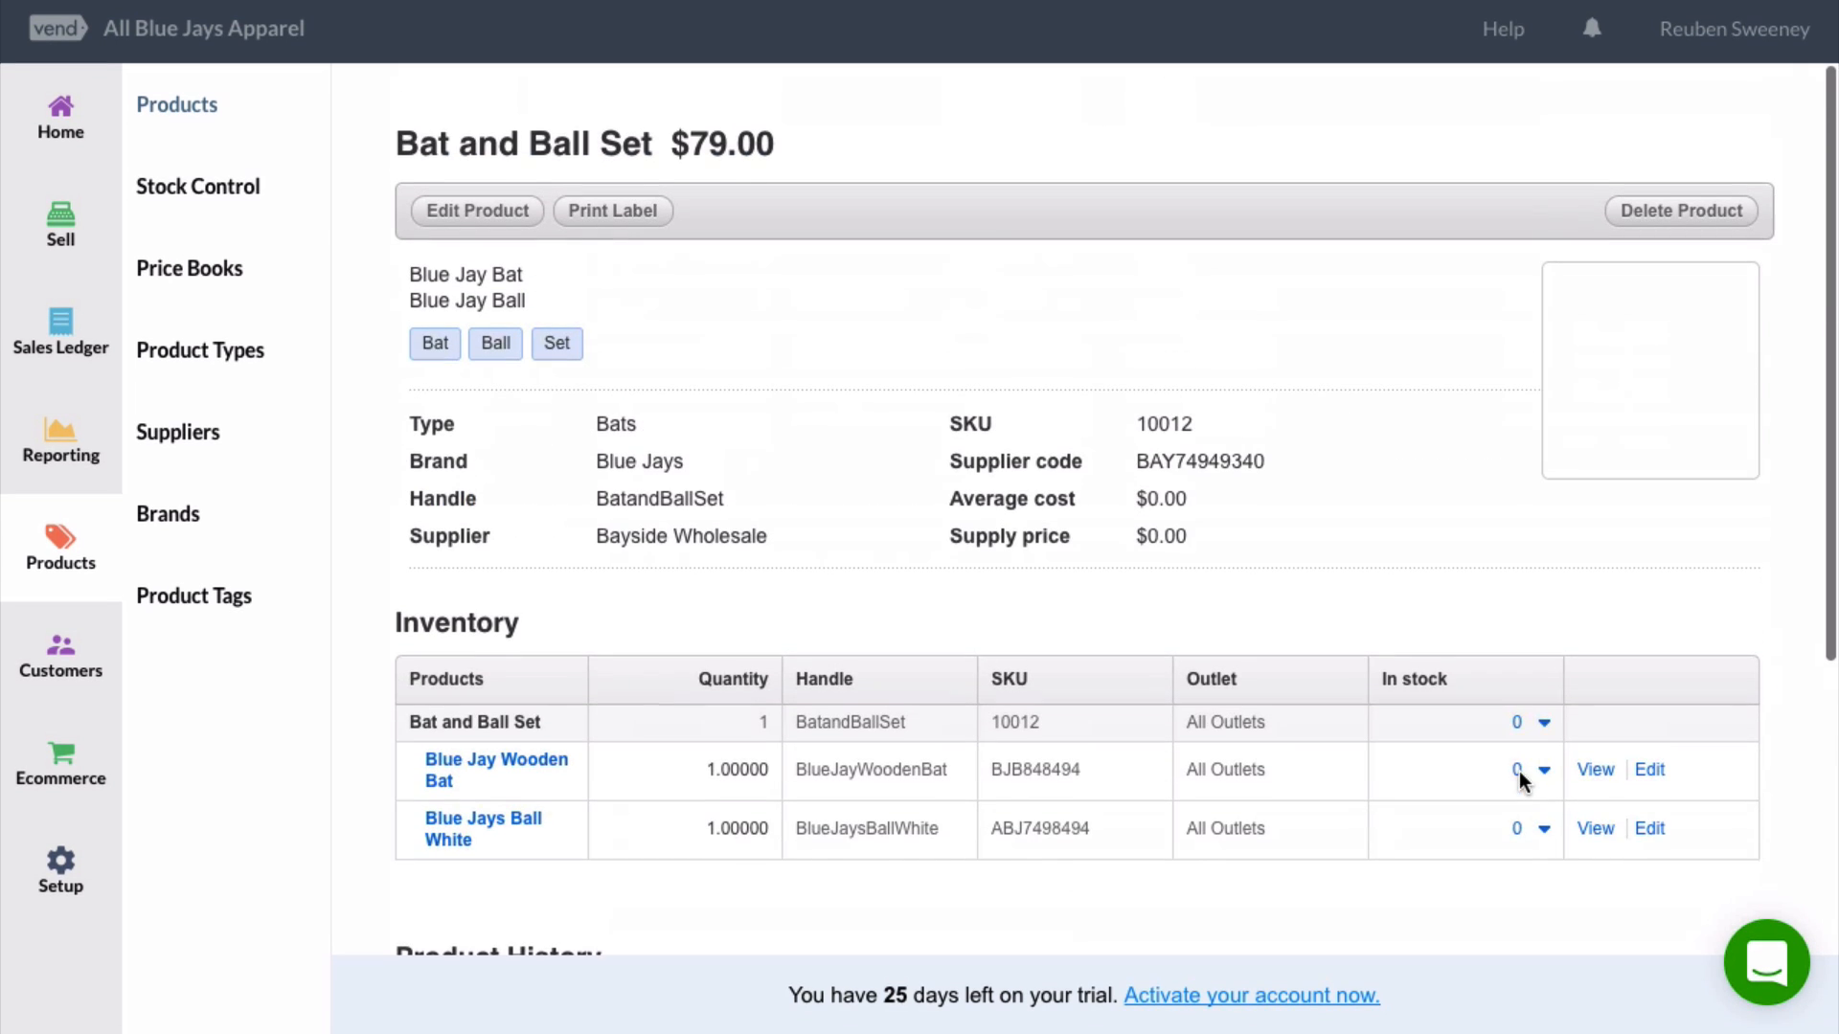
left_click(190, 120)
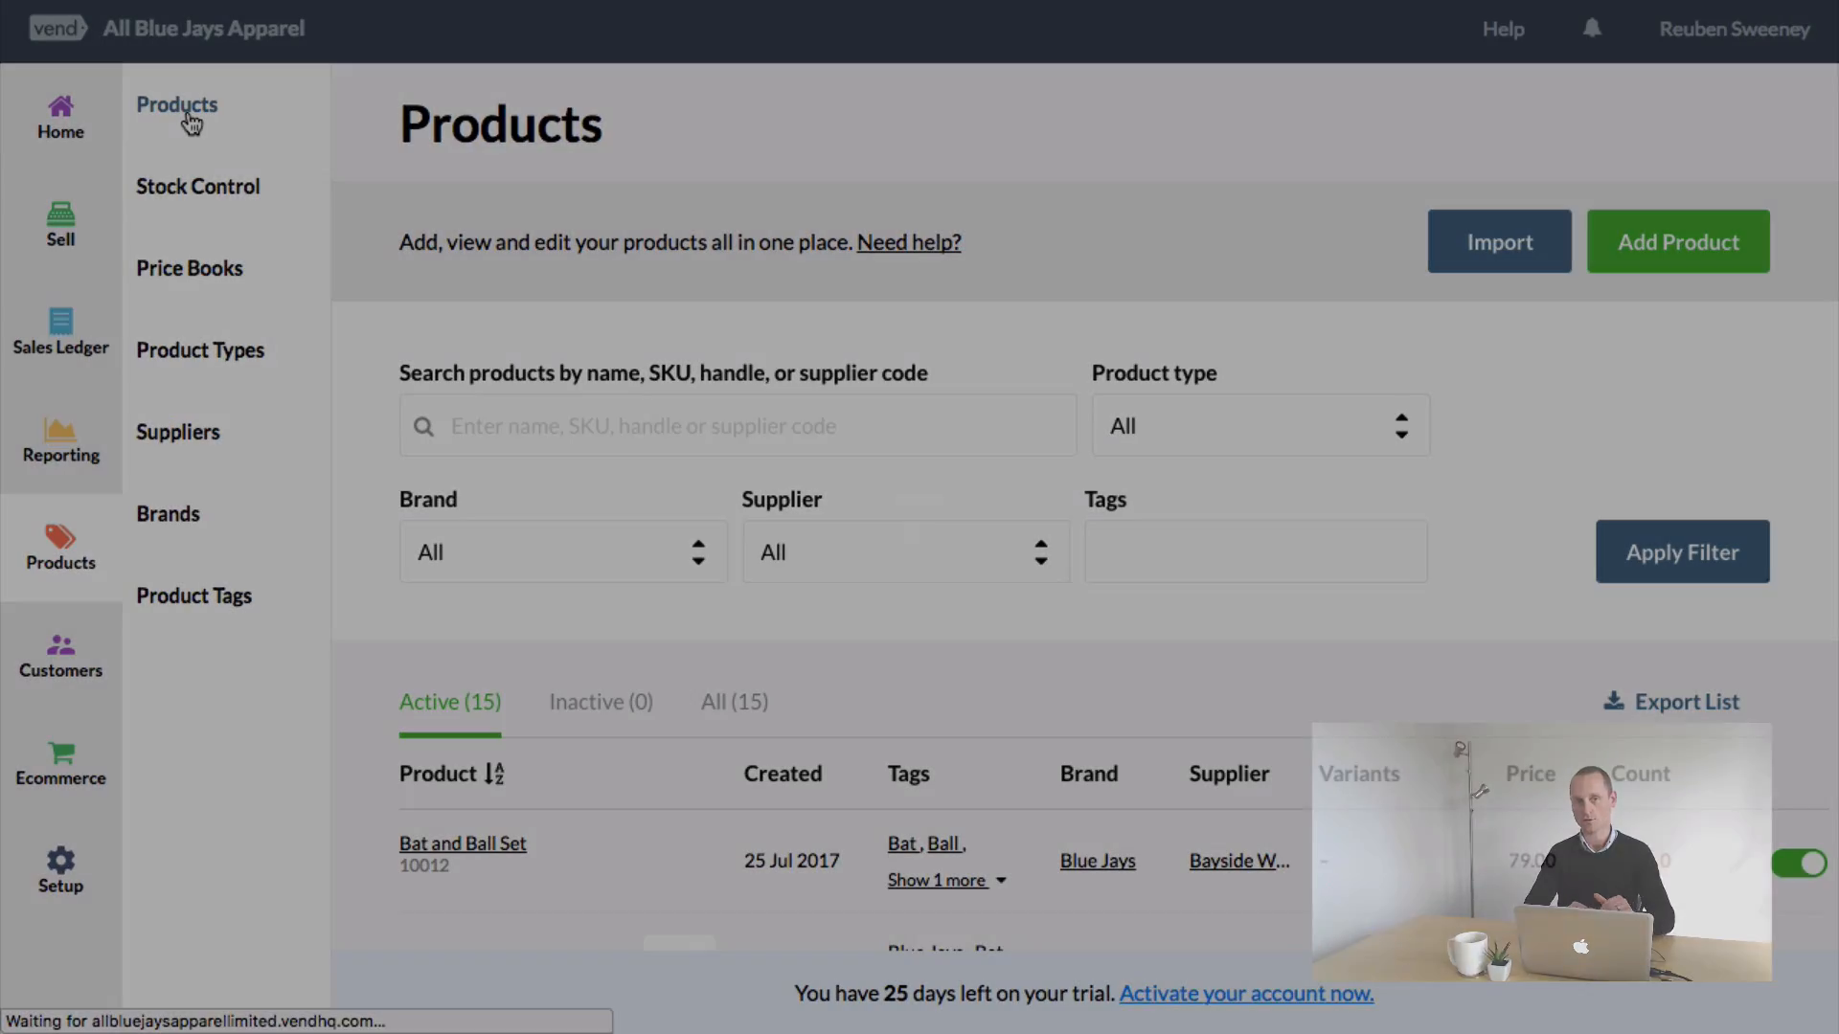